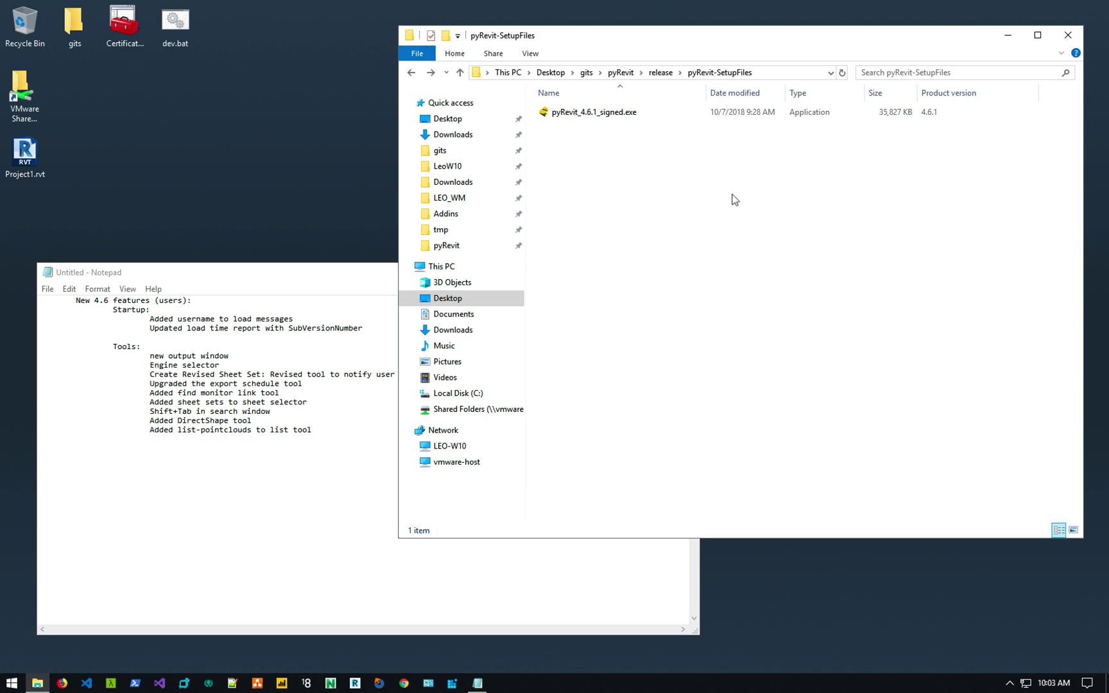
# Switch to Firefox, view the pyRevit repository's releases page on GitHub, and return to the setup files folder.
pyautogui.click(62, 683)
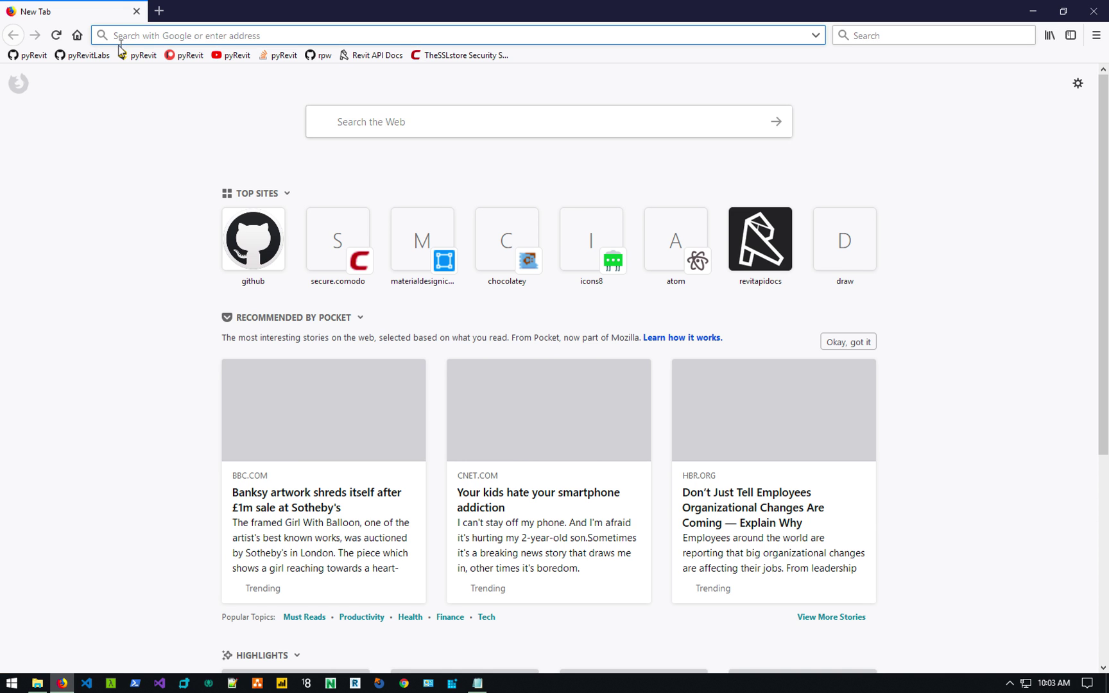
pyautogui.click(29, 55)
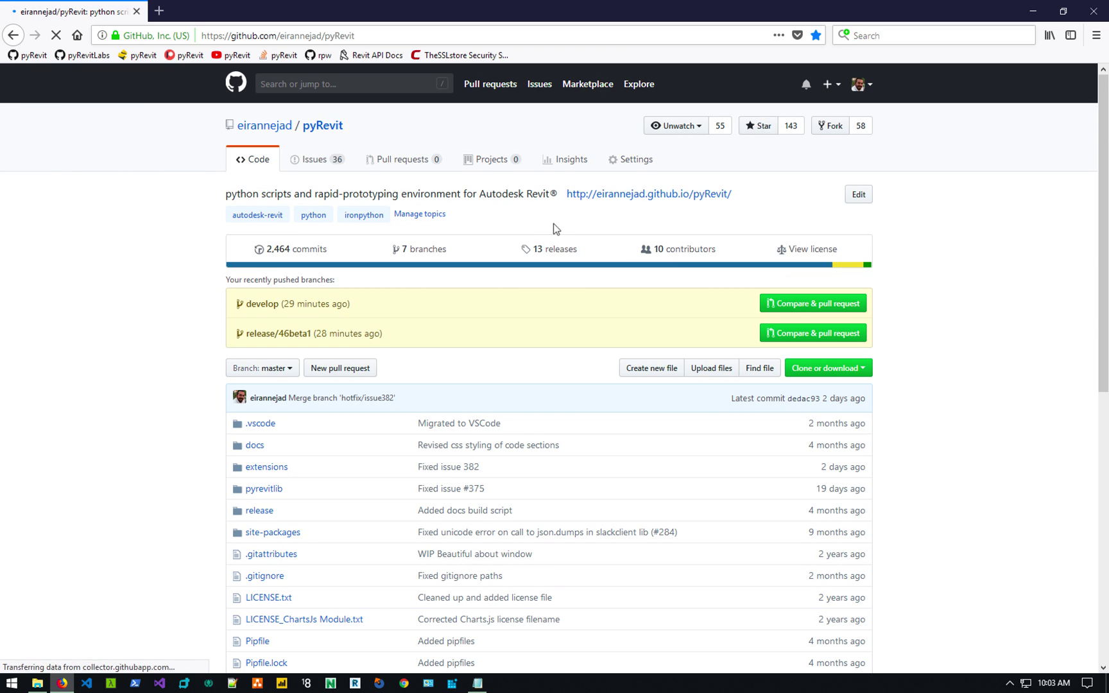
pyautogui.click(540, 248)
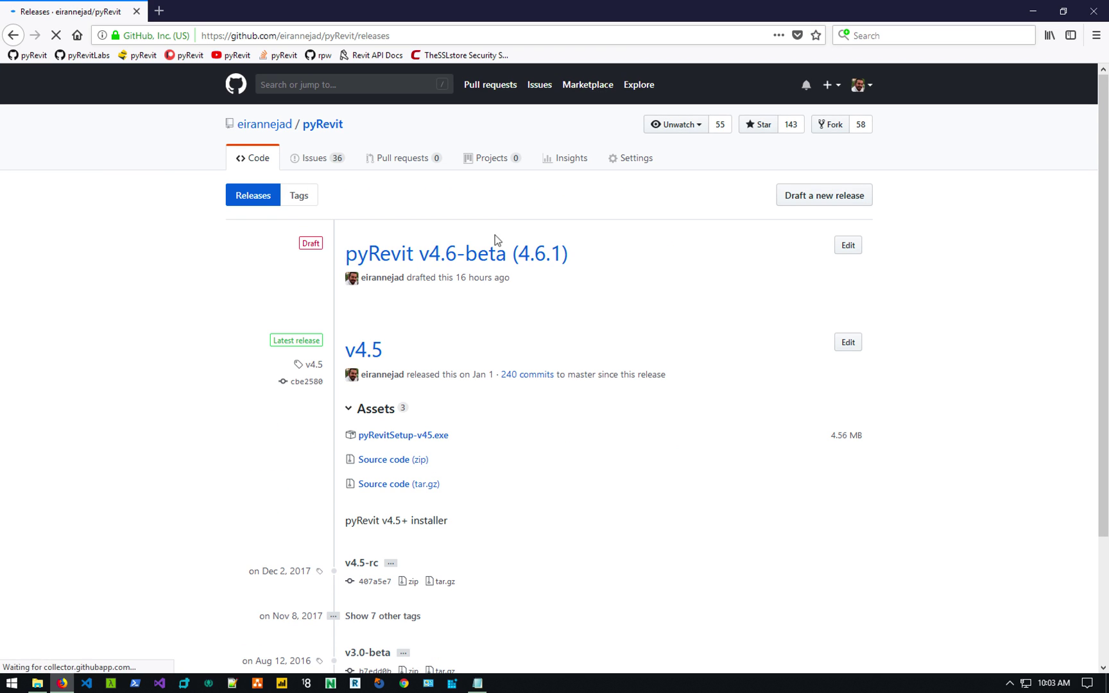
pyautogui.click(1027, 12)
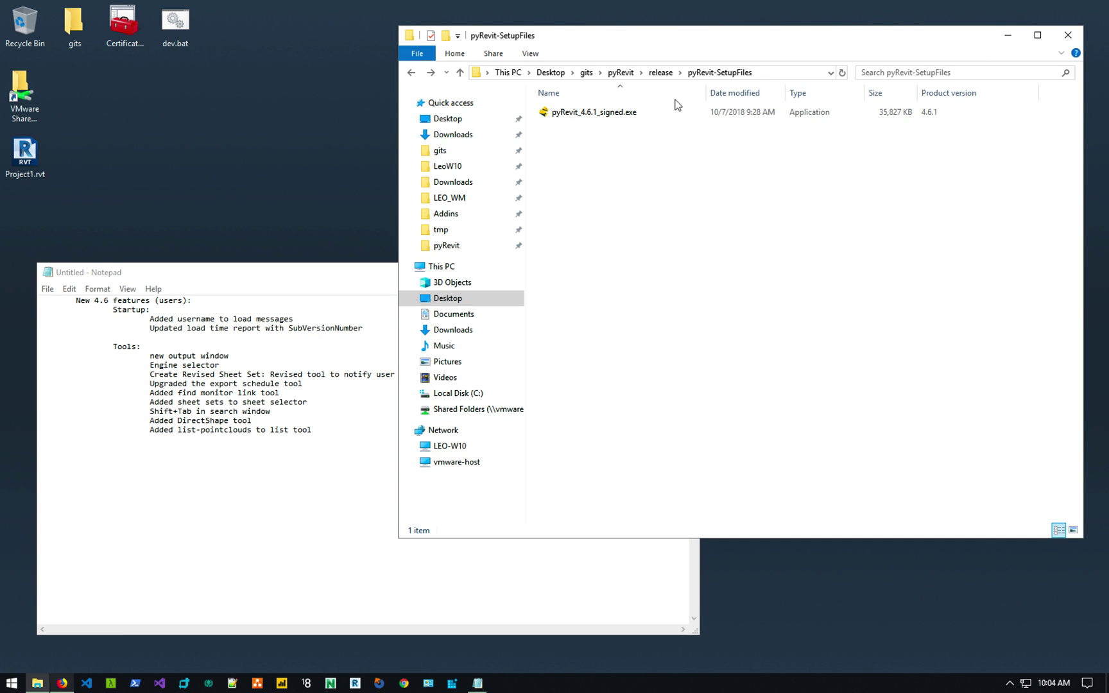
# Launch the pyRevit_4.6.1_signed.exe installer and accept the terms of its license agreement.
pyautogui.click(612, 114)
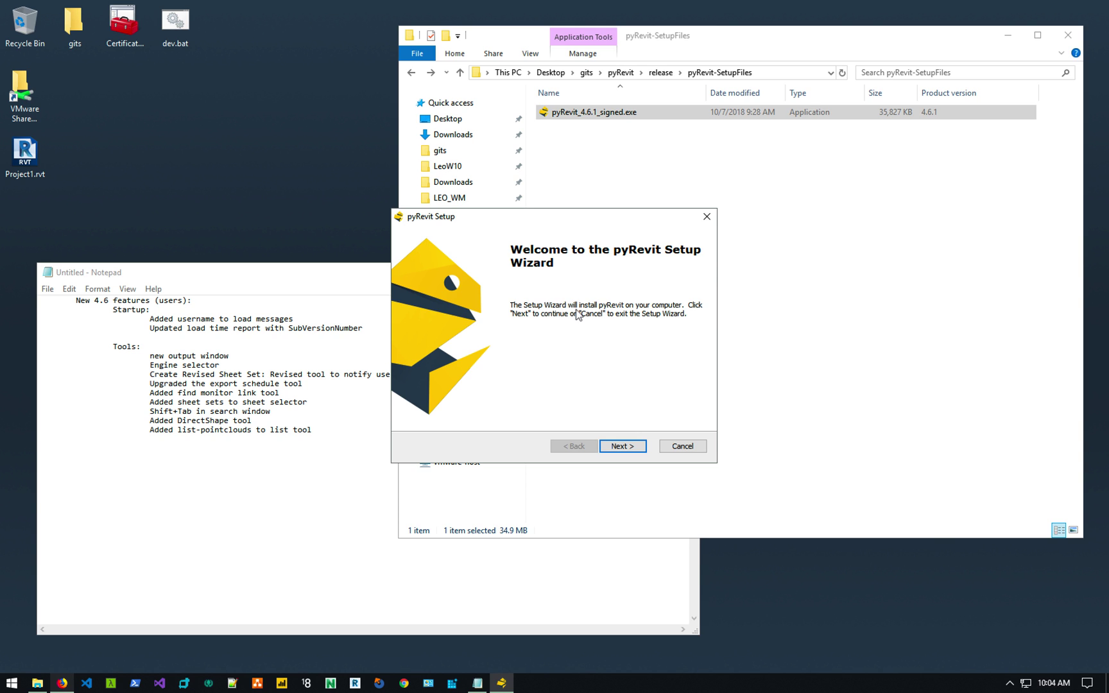
pyautogui.click(620, 448)
pyautogui.click(549, 397)
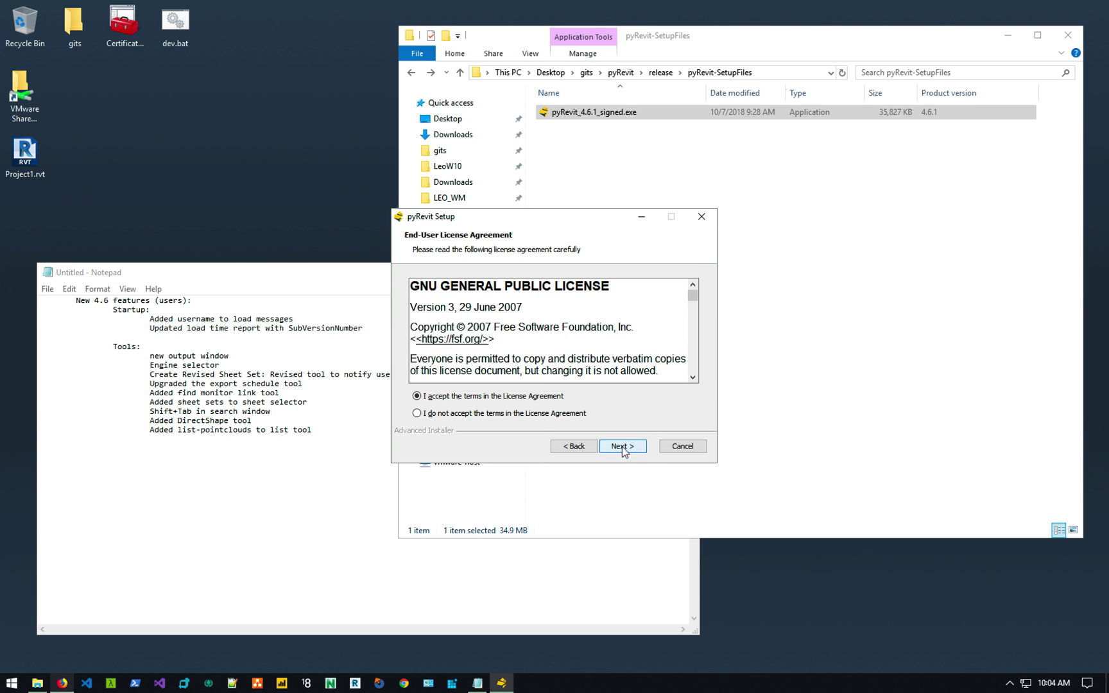
pyautogui.click(622, 447)
# Keep the default pyRevit-Master folder under AppData\Roaming as the installation location and start the installation.
pyautogui.click(595, 341)
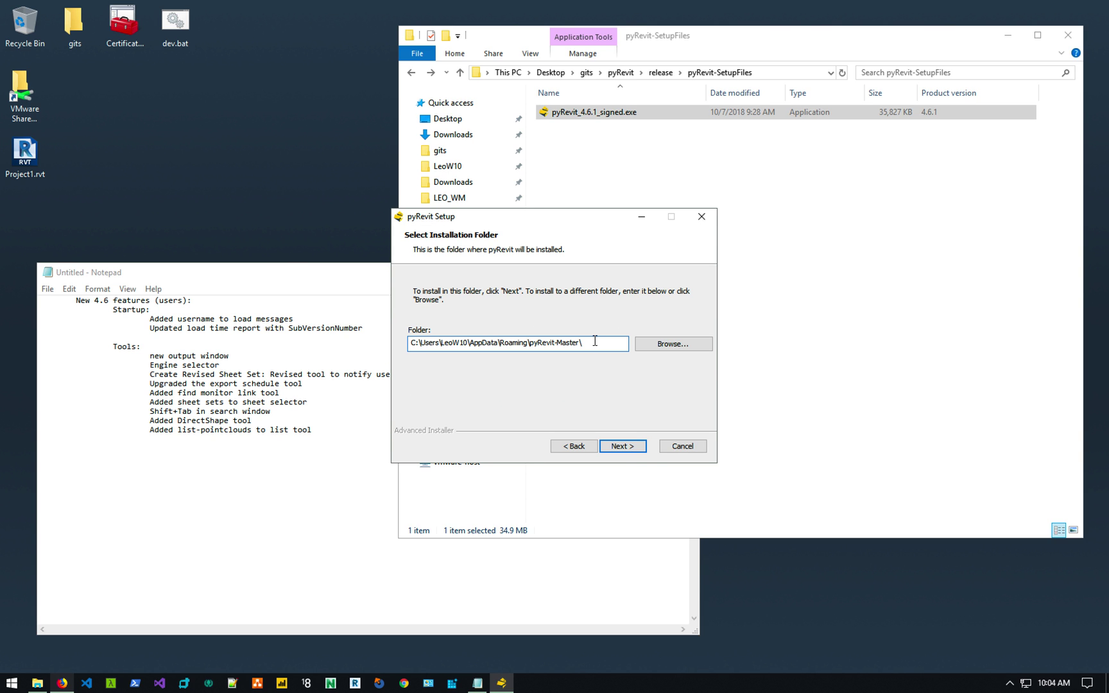
pyautogui.moveTo(582, 342); pyautogui.dragTo(424, 343)
pyautogui.moveTo(499, 342); pyautogui.dragTo(528, 343)
pyautogui.click(588, 344)
pyautogui.click(628, 449)
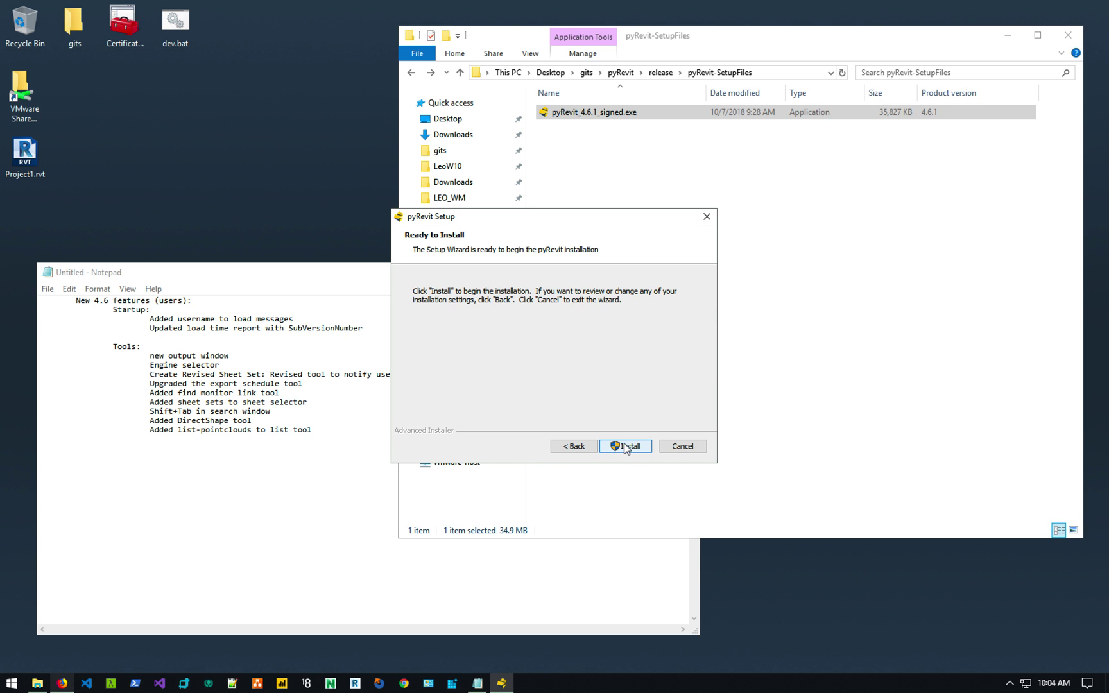
pyautogui.click(626, 447)
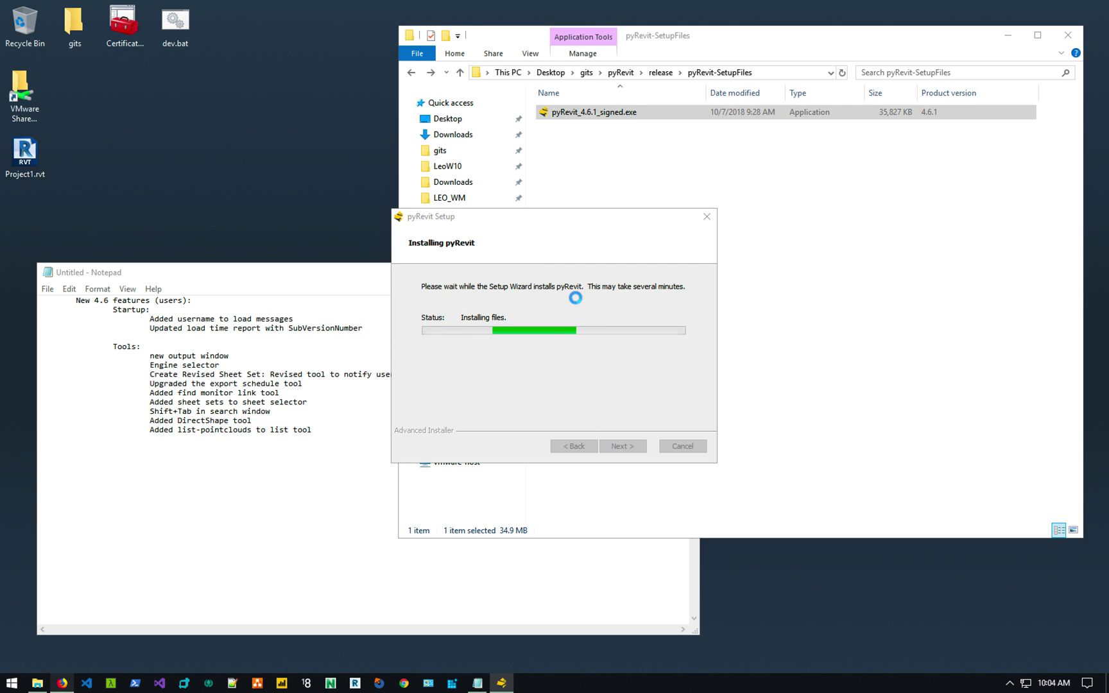
# Open a new File Explorer window at %appdata% and go into the pyRevit folder.
pyautogui.press('super+e')
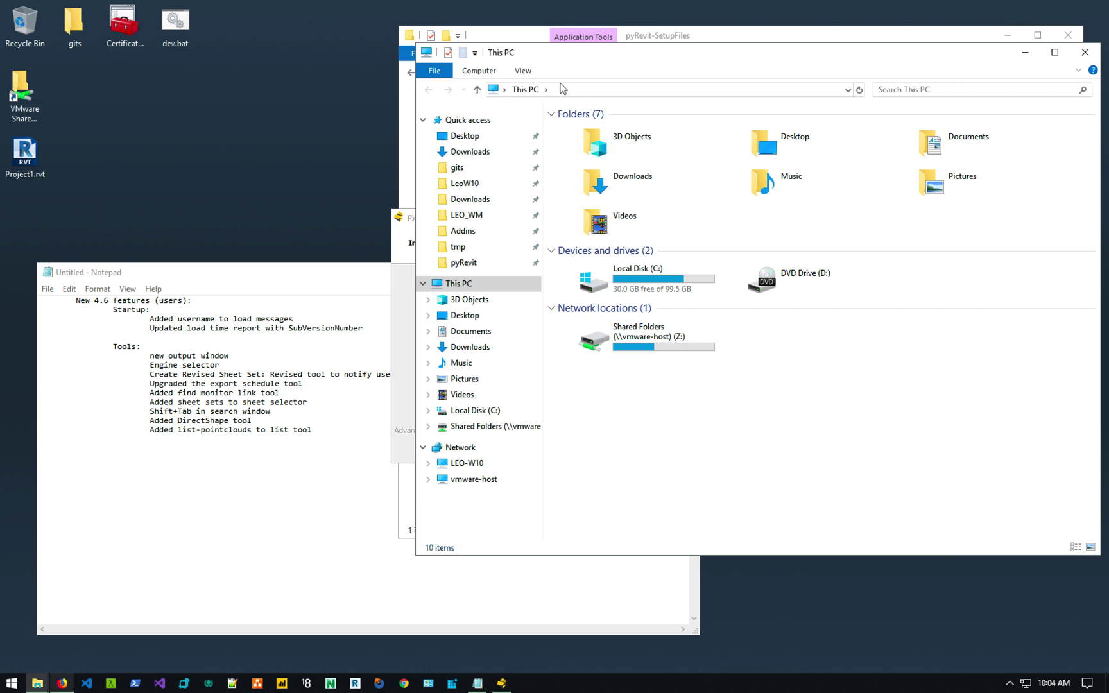
pyautogui.click(561, 89)
pyautogui.write('%appdata%')
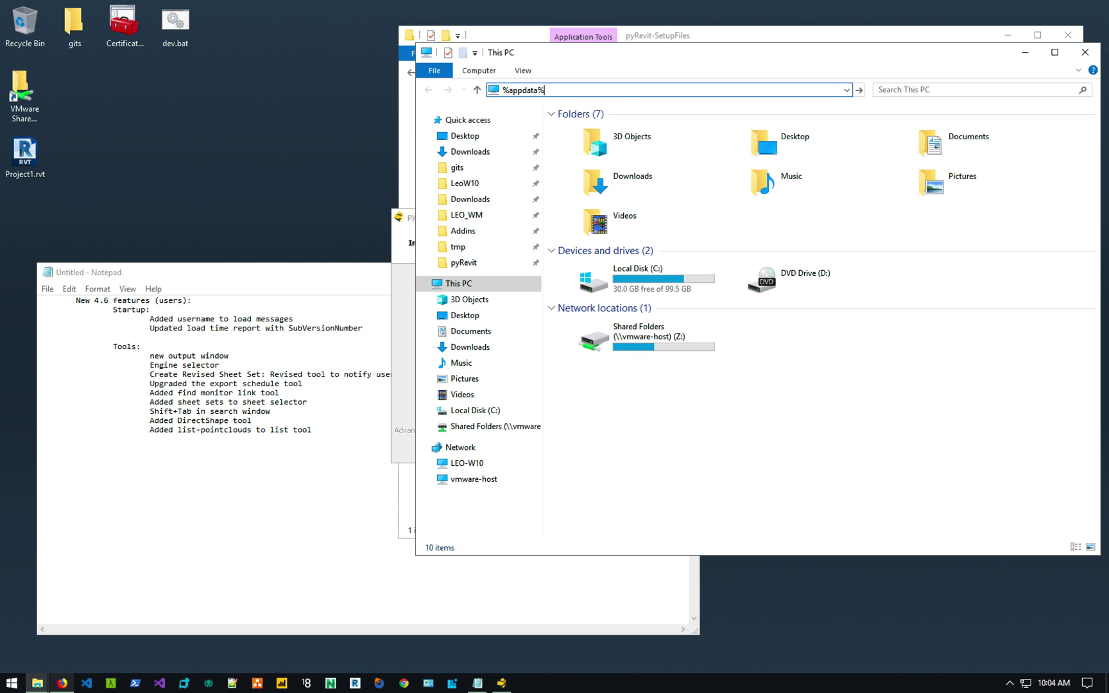
pyautogui.press('Return')
pyautogui.moveTo(706, 52); pyautogui.dragTo(490, 101)
pyautogui.scroll(-2, 474, 345)
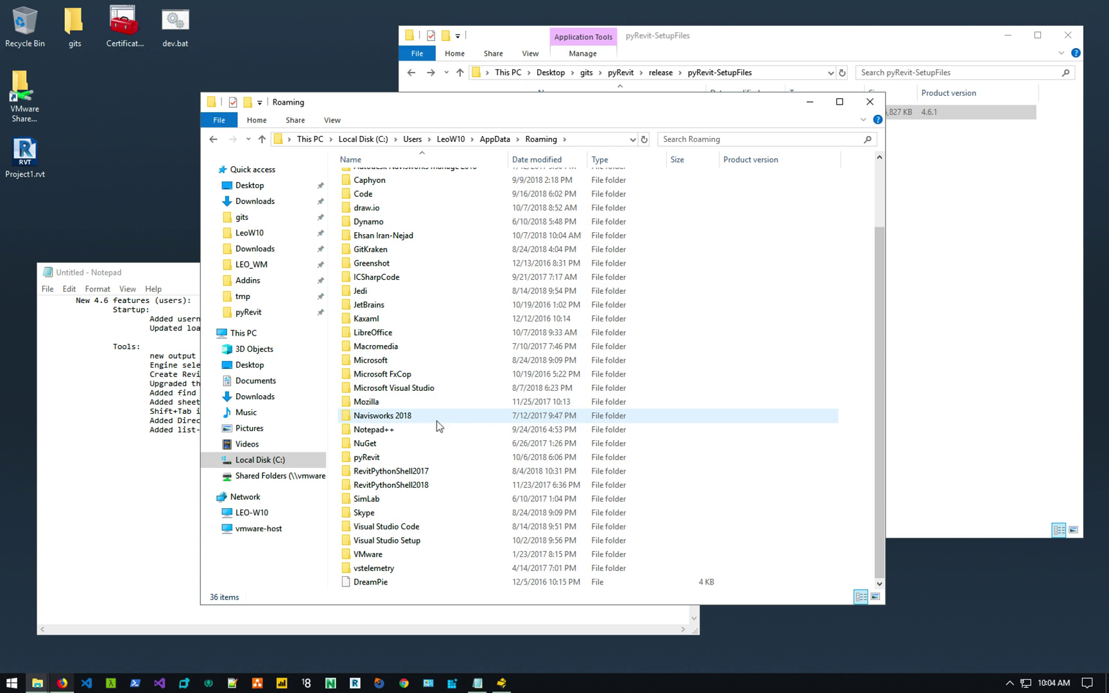
pyautogui.click(404, 456)
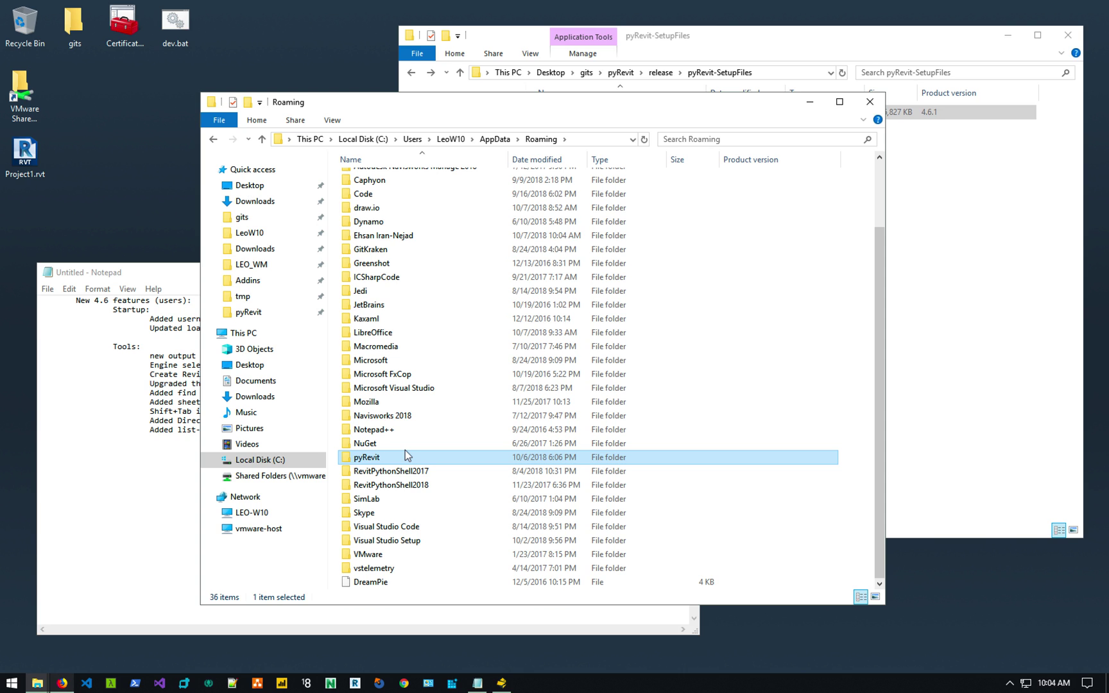
pyautogui.doubleClick(405, 452)
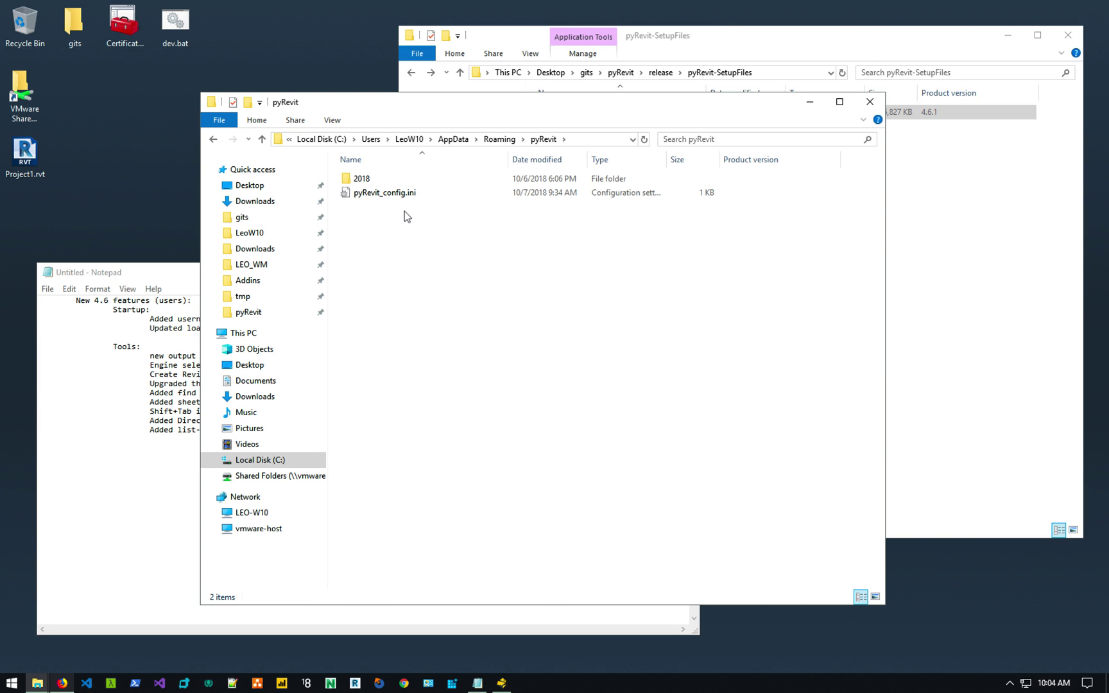
# Delete the 2018 folder from the pyRevit folder and return to the Roaming folder.
pyautogui.click(388, 190)
pyautogui.press('Up')
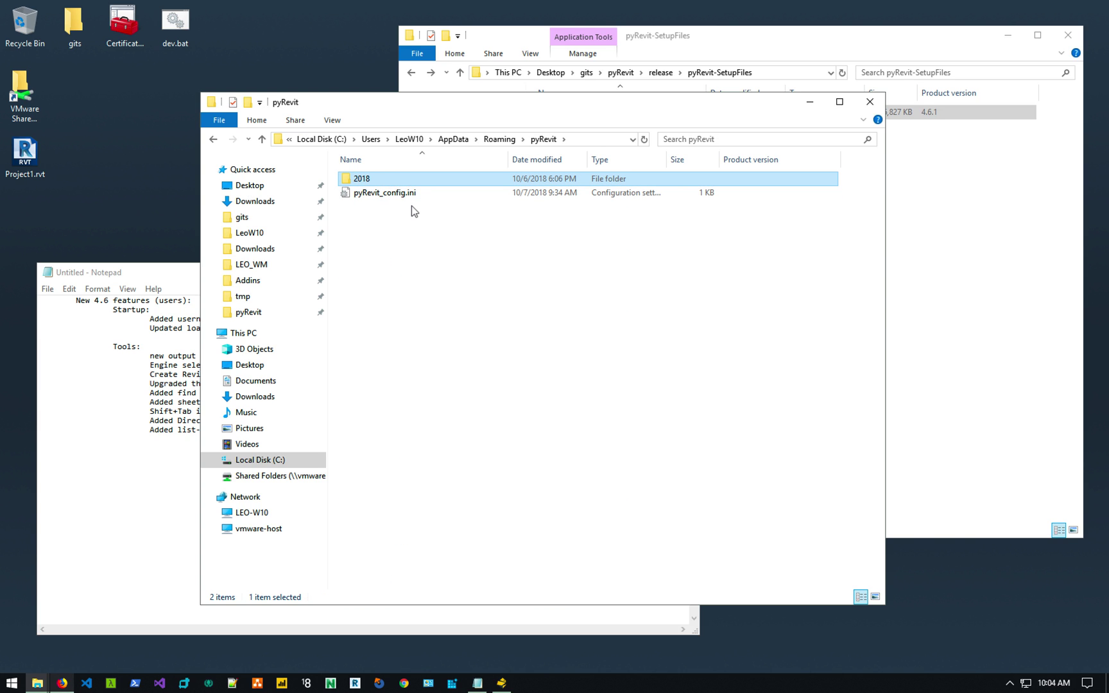
pyautogui.press('Delete')
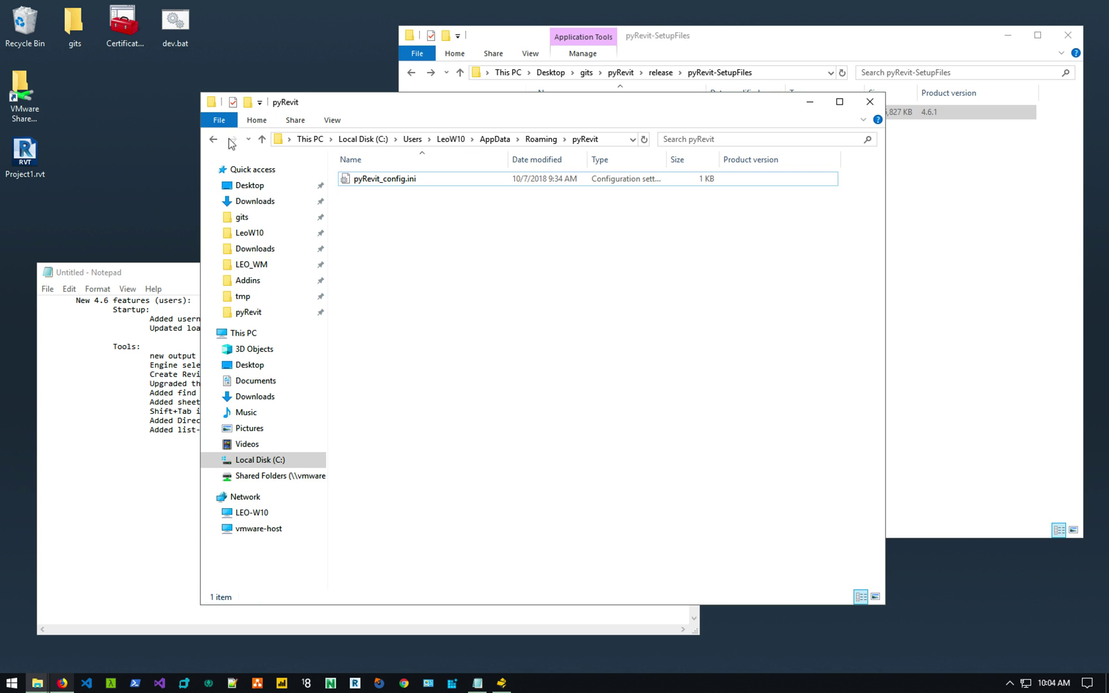
pyautogui.click(214, 140)
pyautogui.scroll(-2, 493, 461)
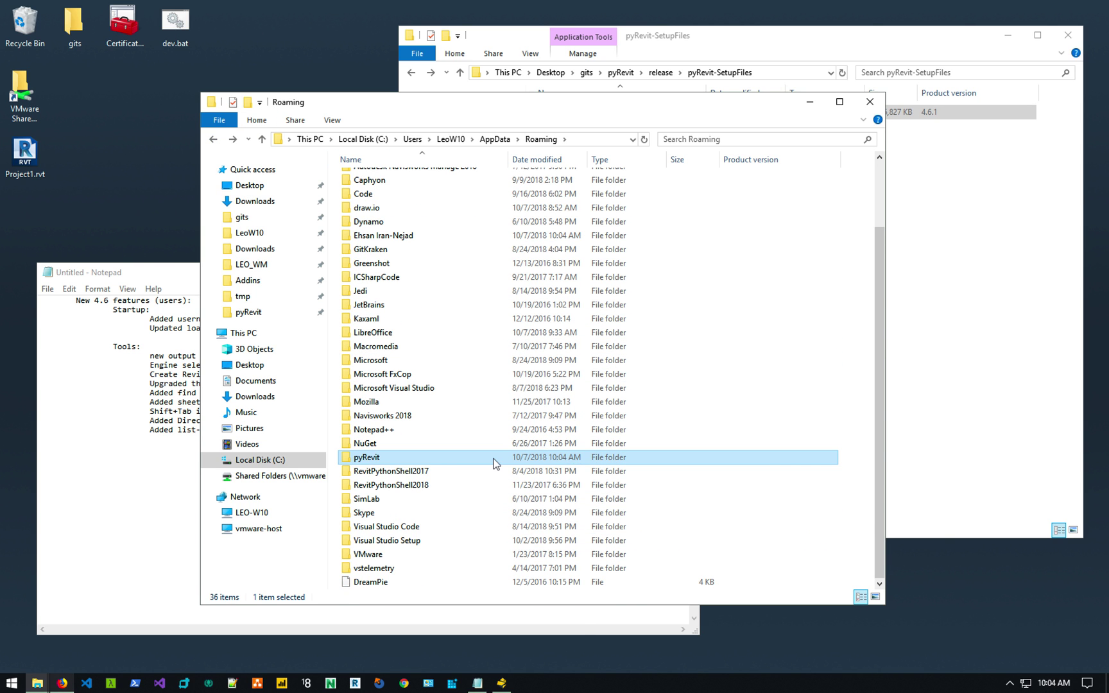
# Check the setup progress and open the pyRevit-Master folder in Roaming.
pyautogui.click(505, 682)
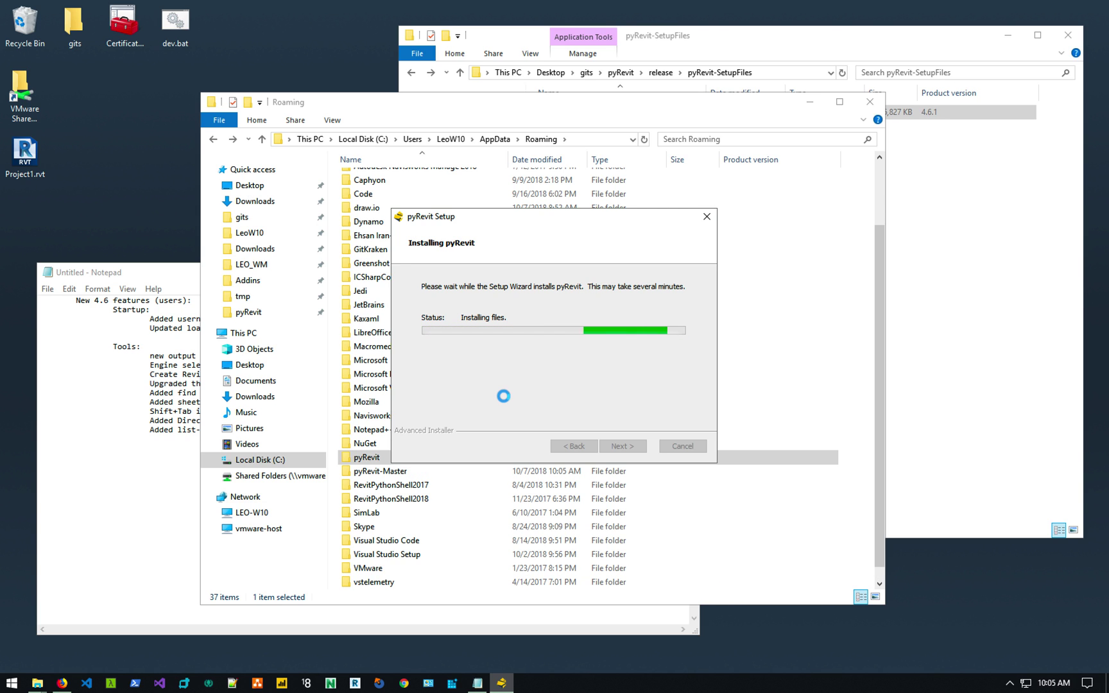
pyautogui.click(388, 471)
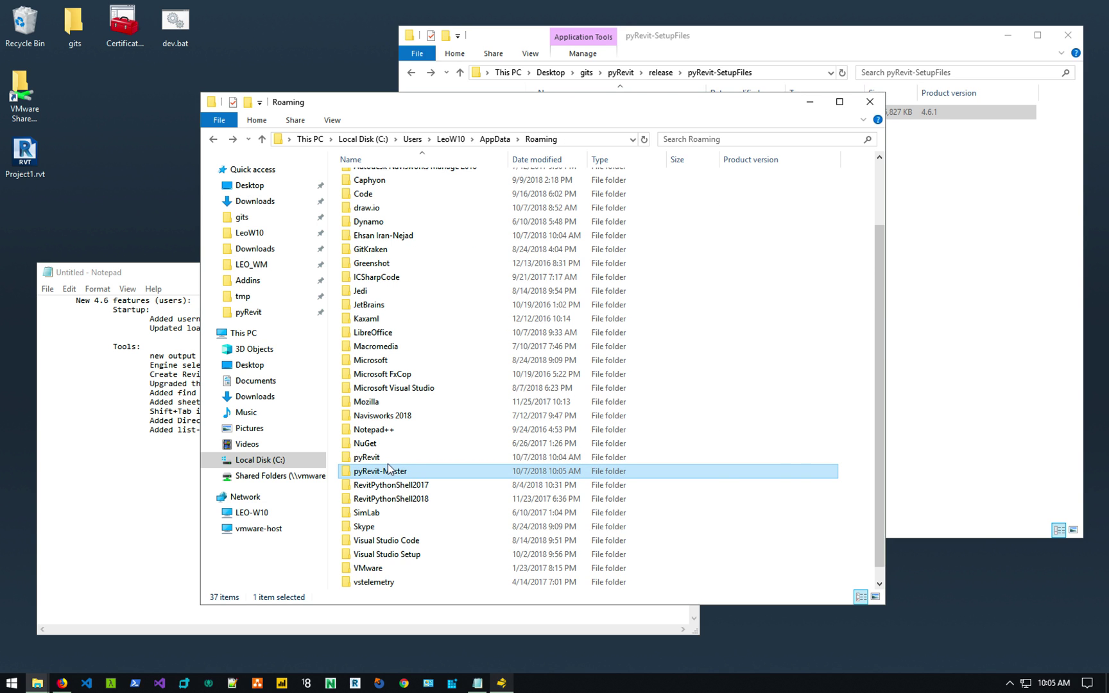
pyautogui.doubleClick(388, 470)
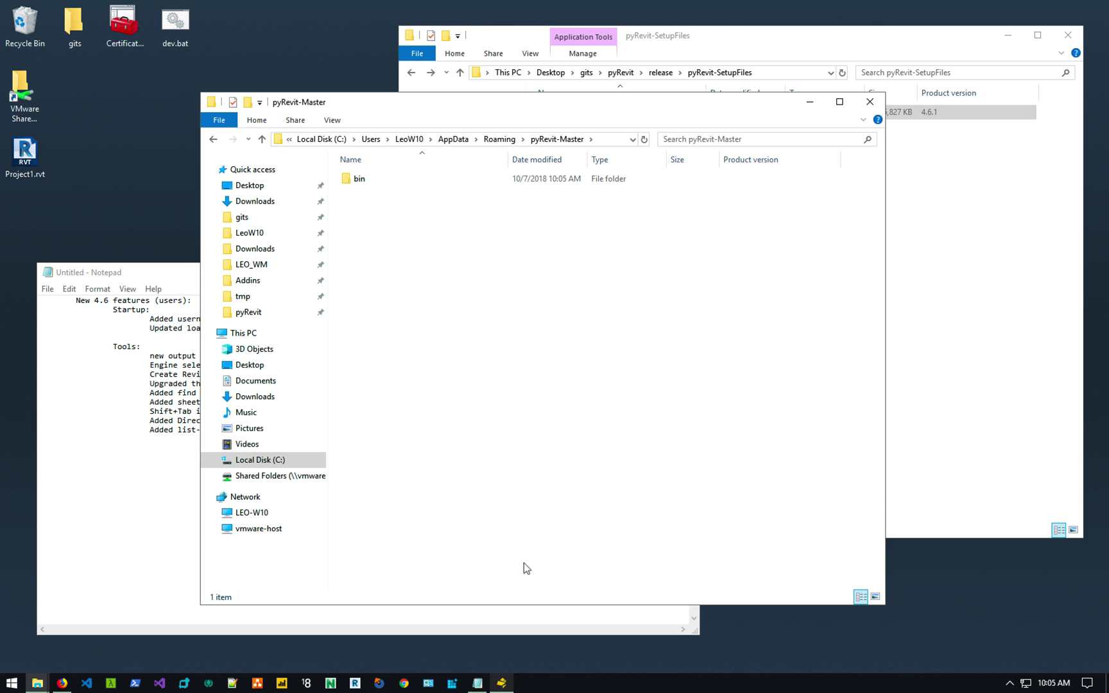
# Minimize the pyRevit-SetupFiles window and finish the pyRevit setup wizard.
pyautogui.click(501, 682)
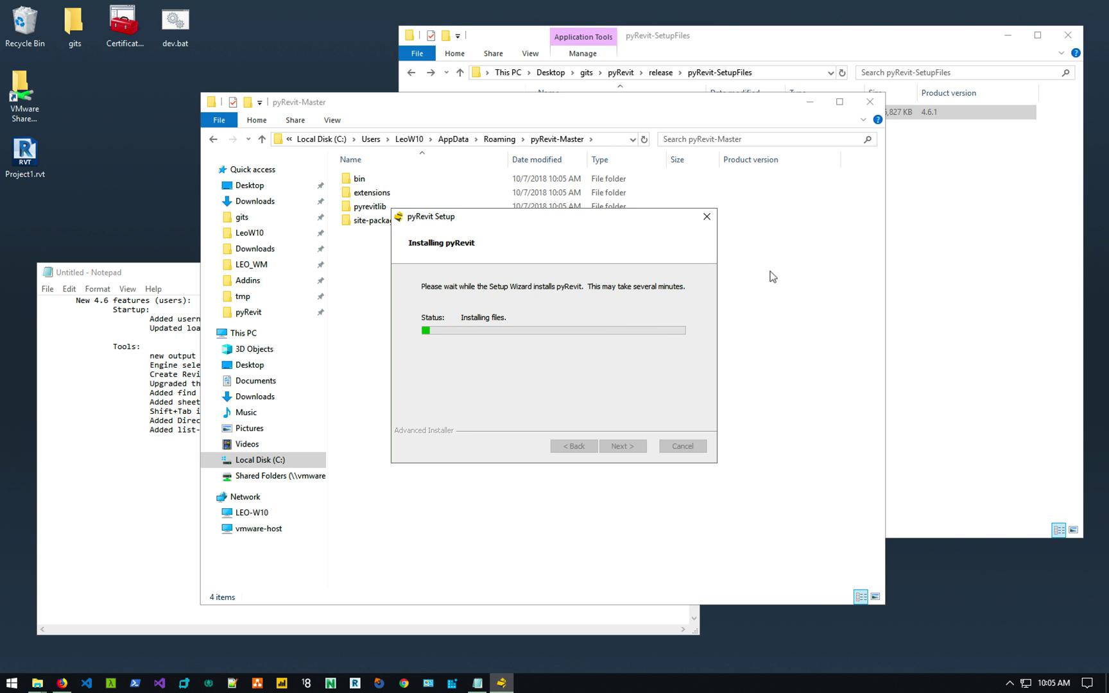
pyautogui.click(918, 178)
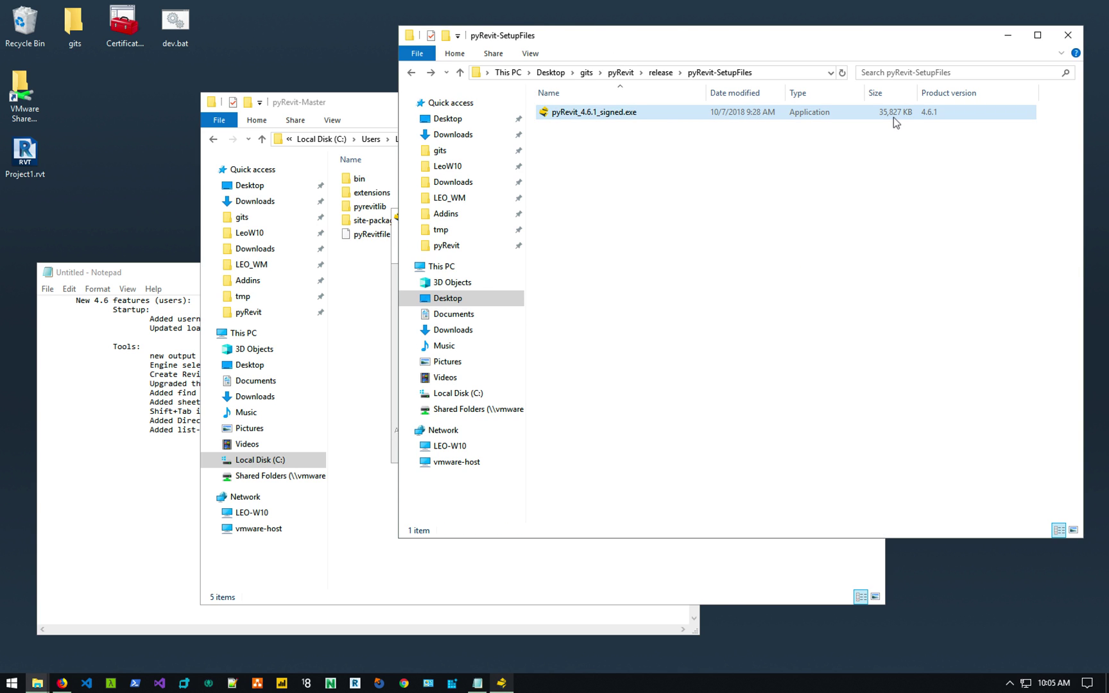
pyautogui.click(1006, 37)
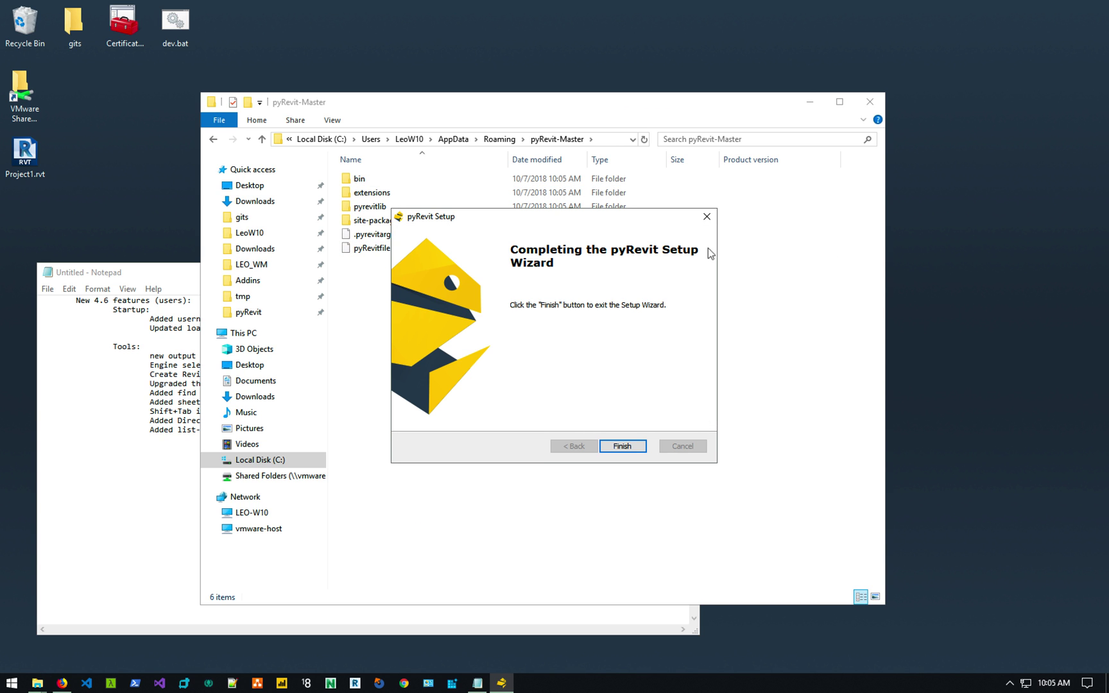
pyautogui.click(629, 447)
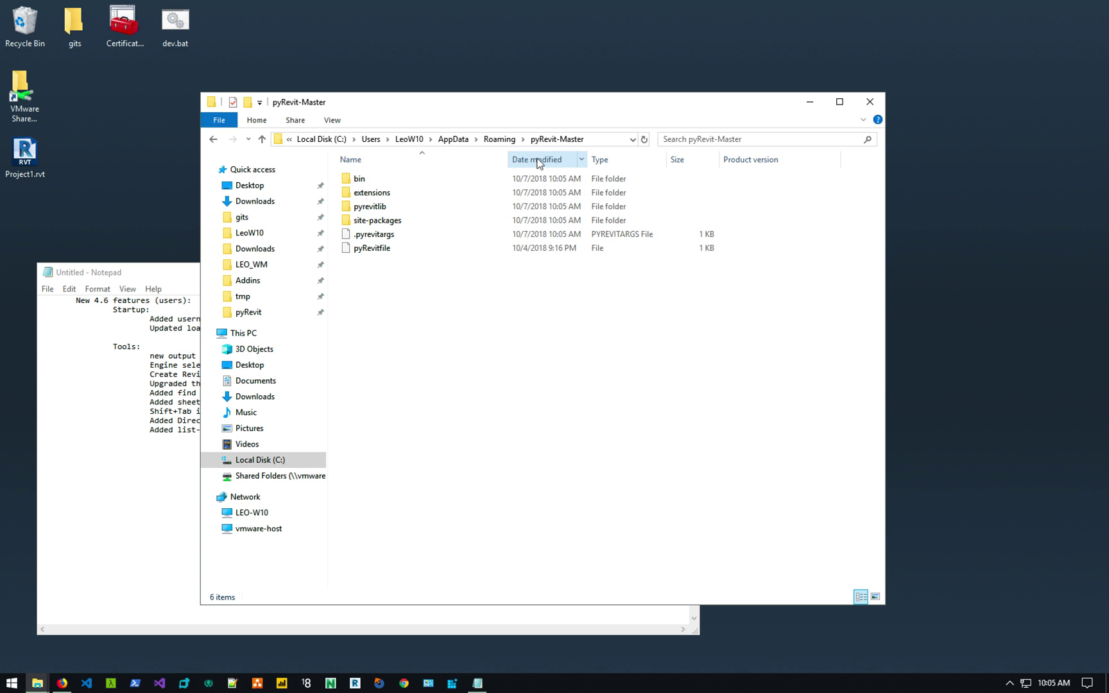
# Examine the contents of the bin and extensions folders inside pyRevit-Master.
pyautogui.doubleClick(383, 178)
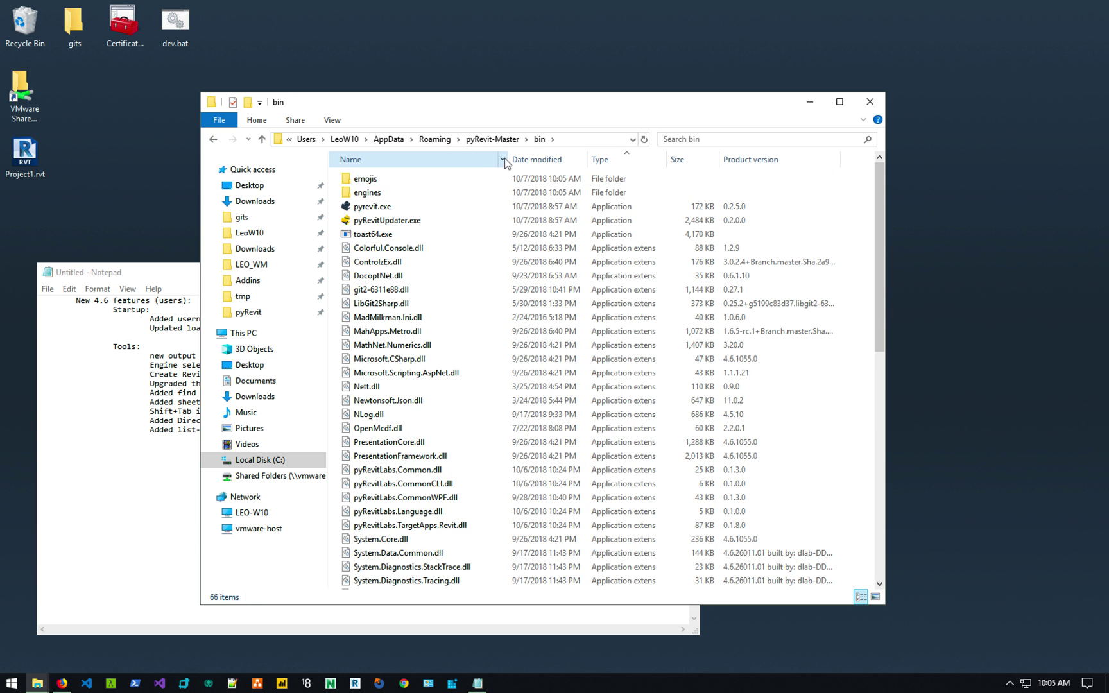
pyautogui.click(493, 139)
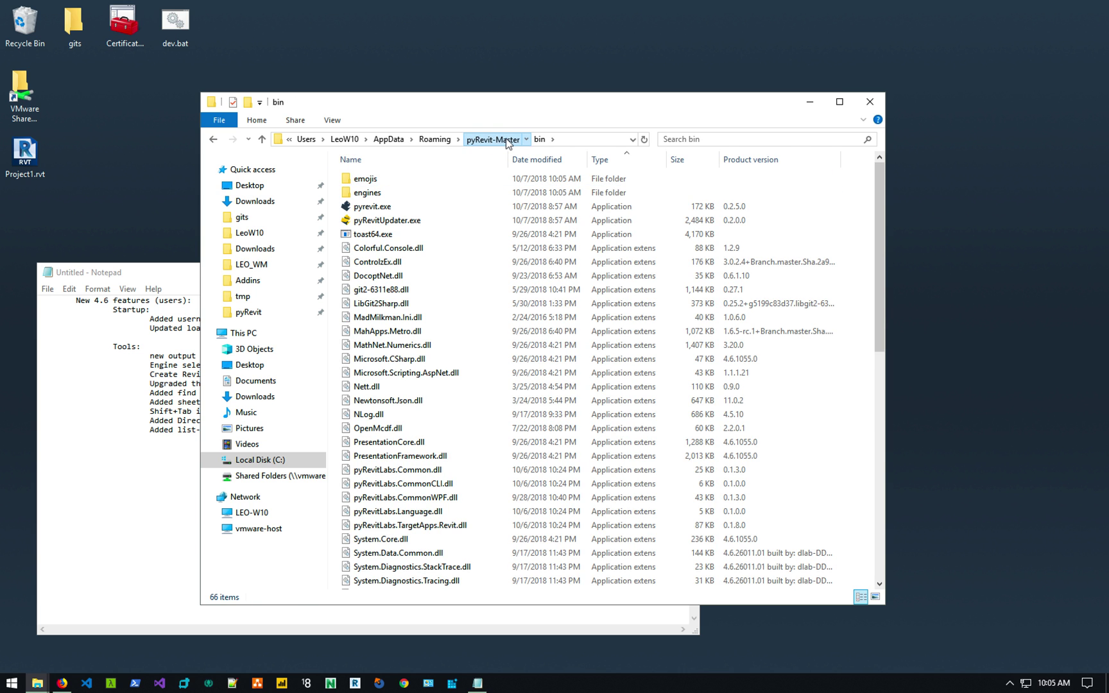
pyautogui.click(401, 196)
pyautogui.doubleClick(401, 197)
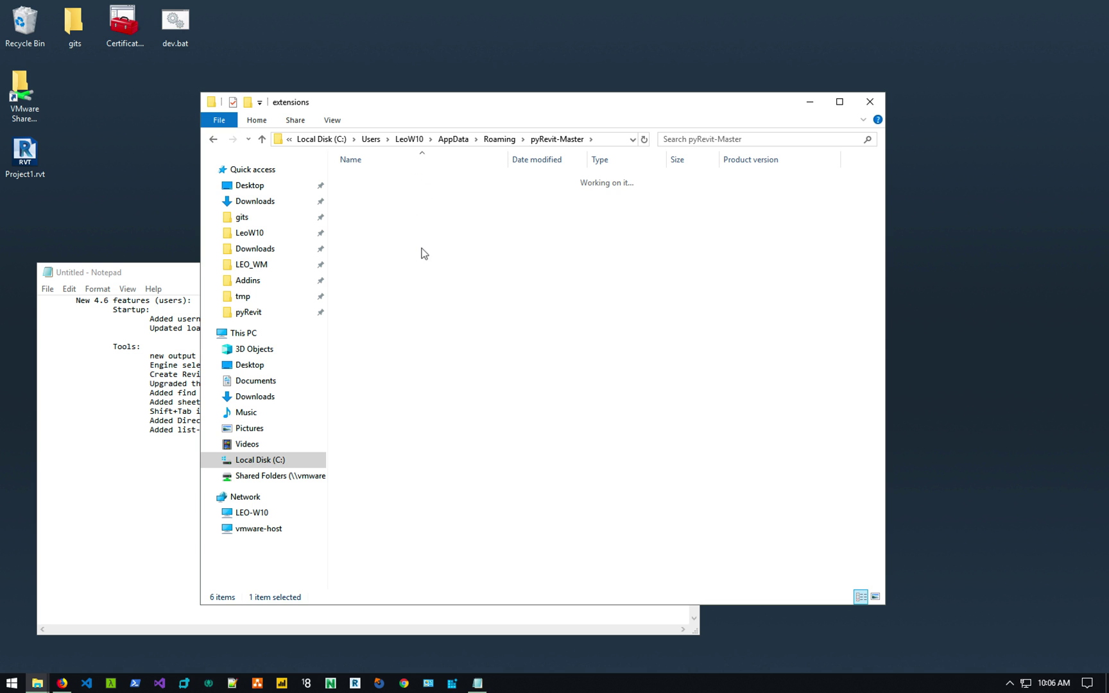
pyautogui.click(450, 254)
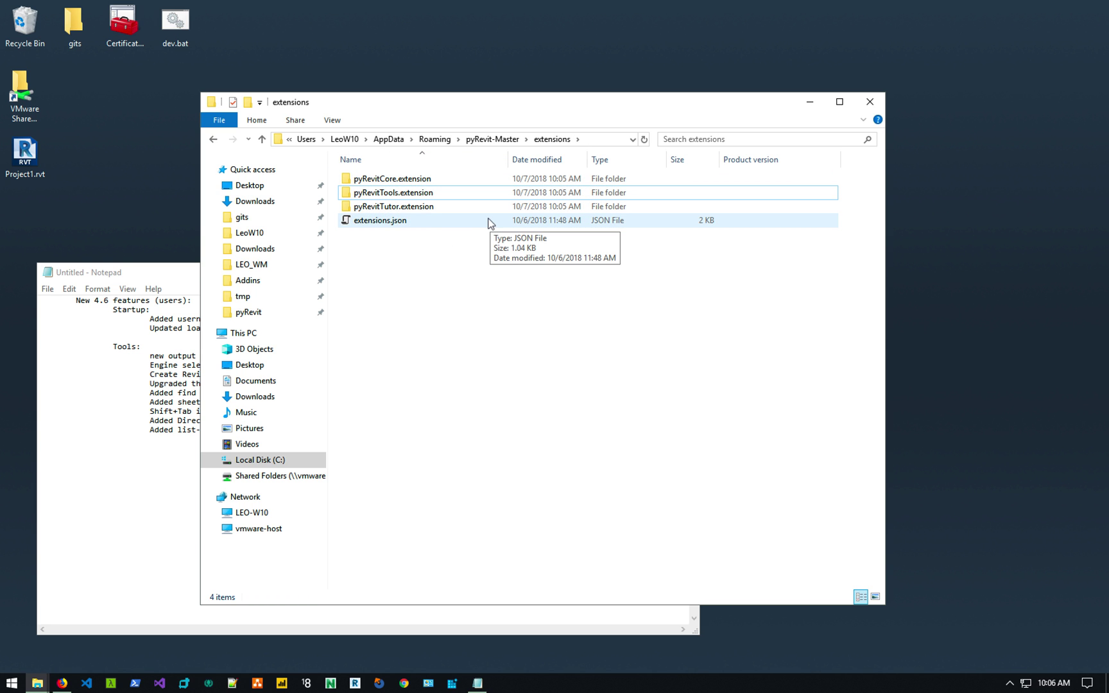
pyautogui.click(420, 193)
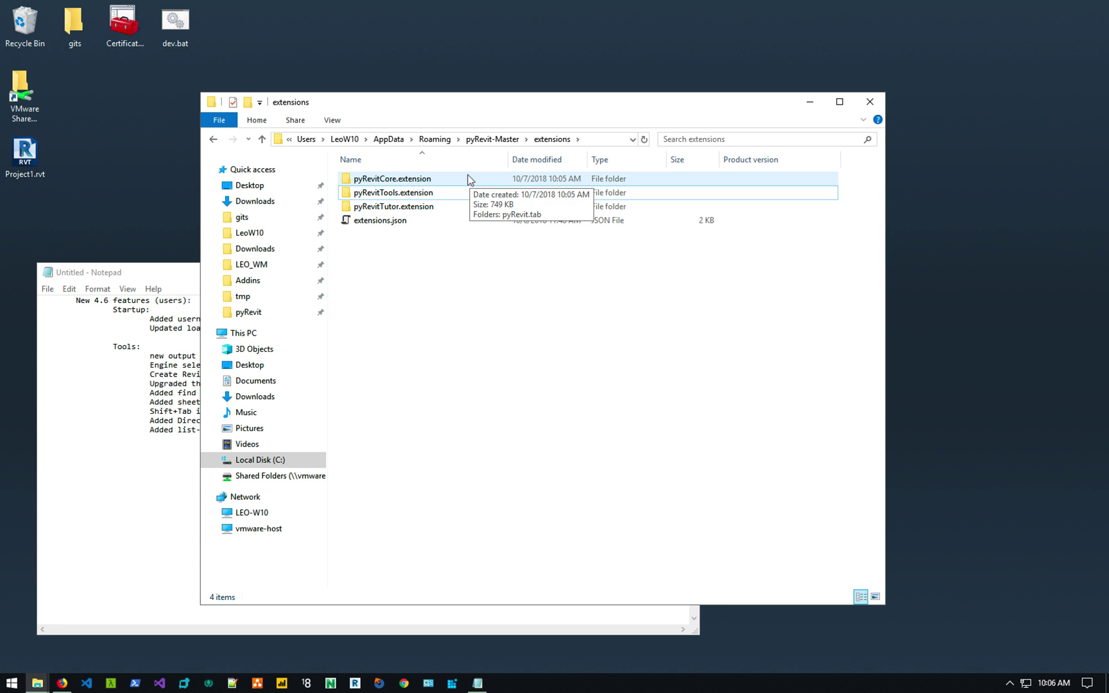
pyautogui.click(455, 193)
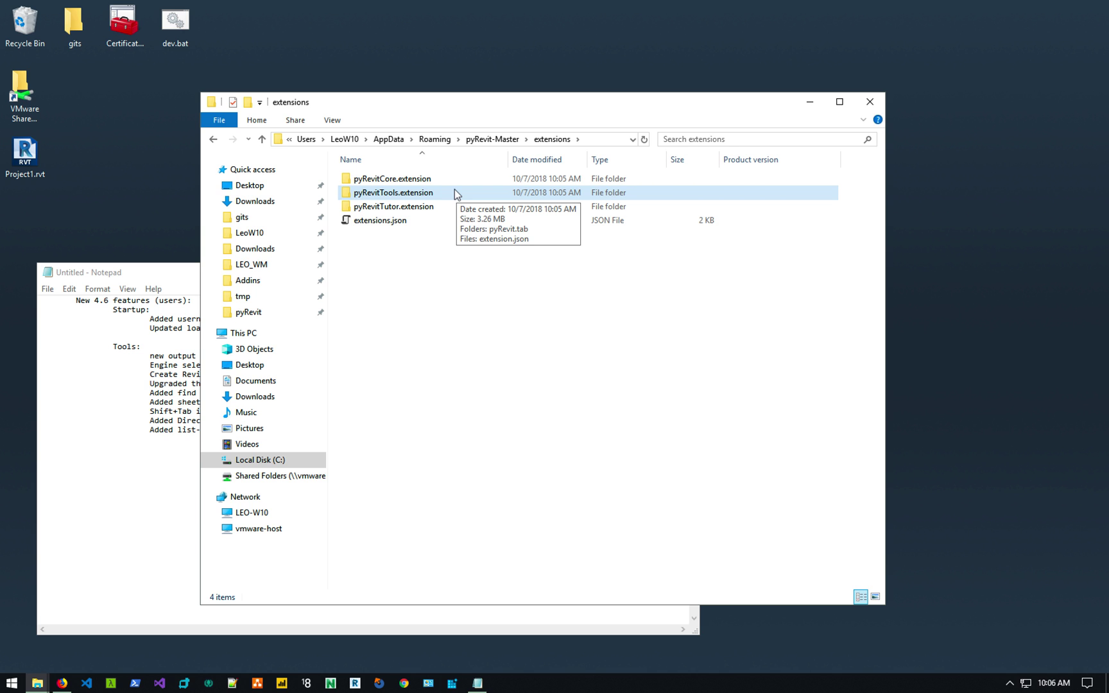
pyautogui.keyDown('ctrl'); pyautogui.click(454, 190); pyautogui.keyUp('ctrl')
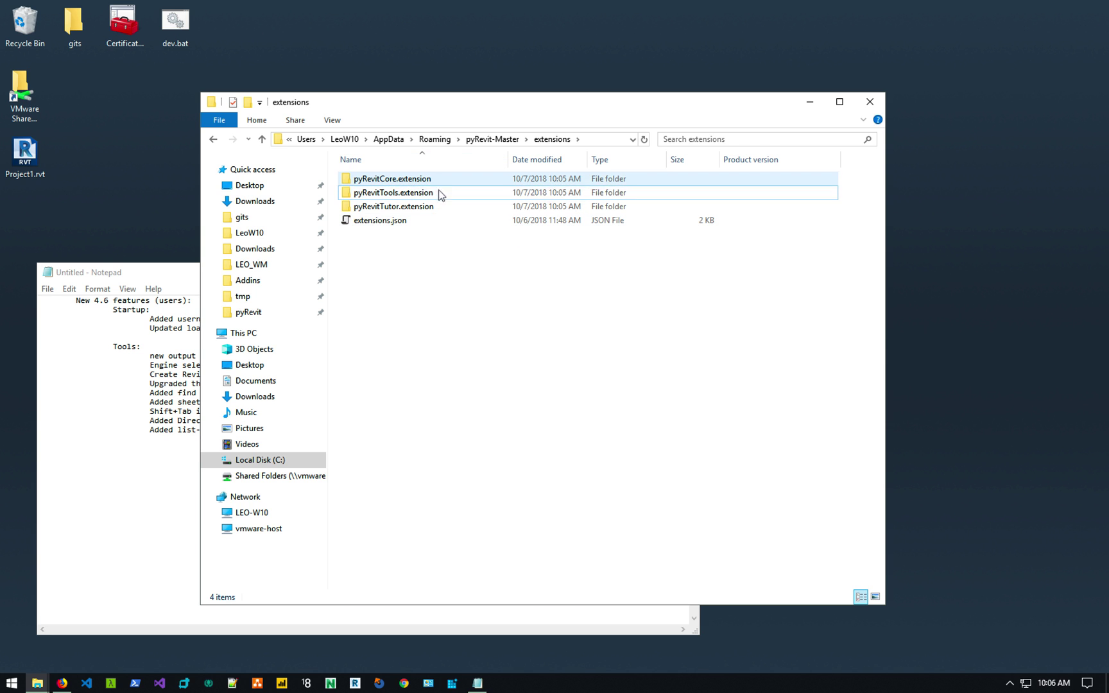
# Examine the contents of the pyrevitlib and site-packages folders inside pyRevit-Master.
pyautogui.click(494, 139)
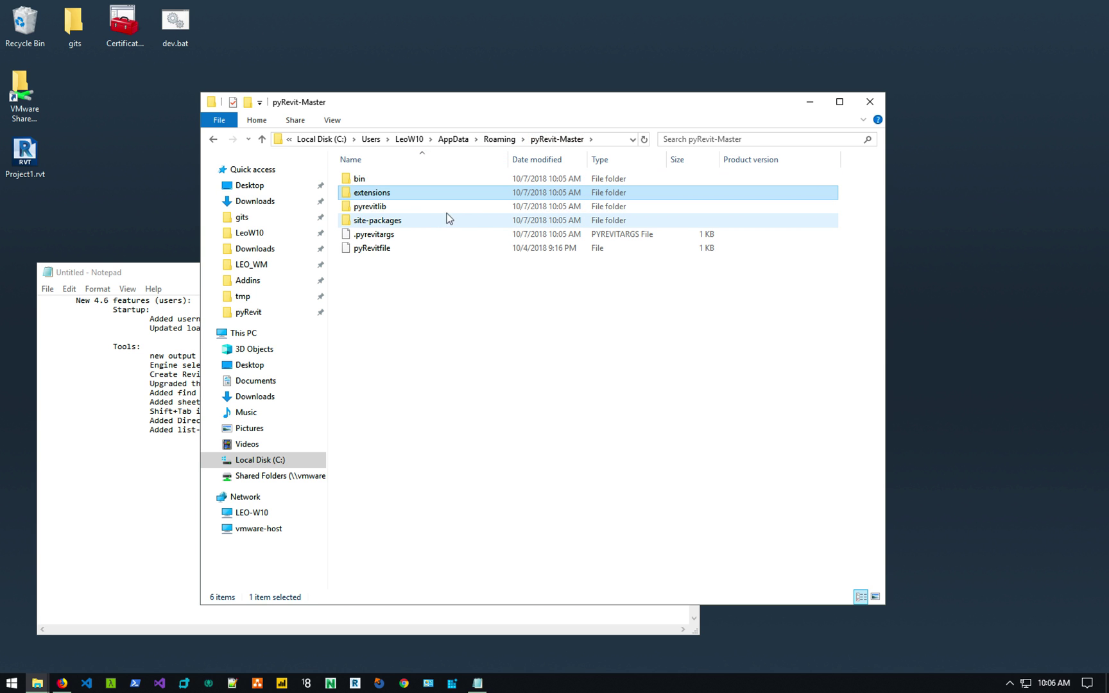
pyautogui.doubleClick(411, 208)
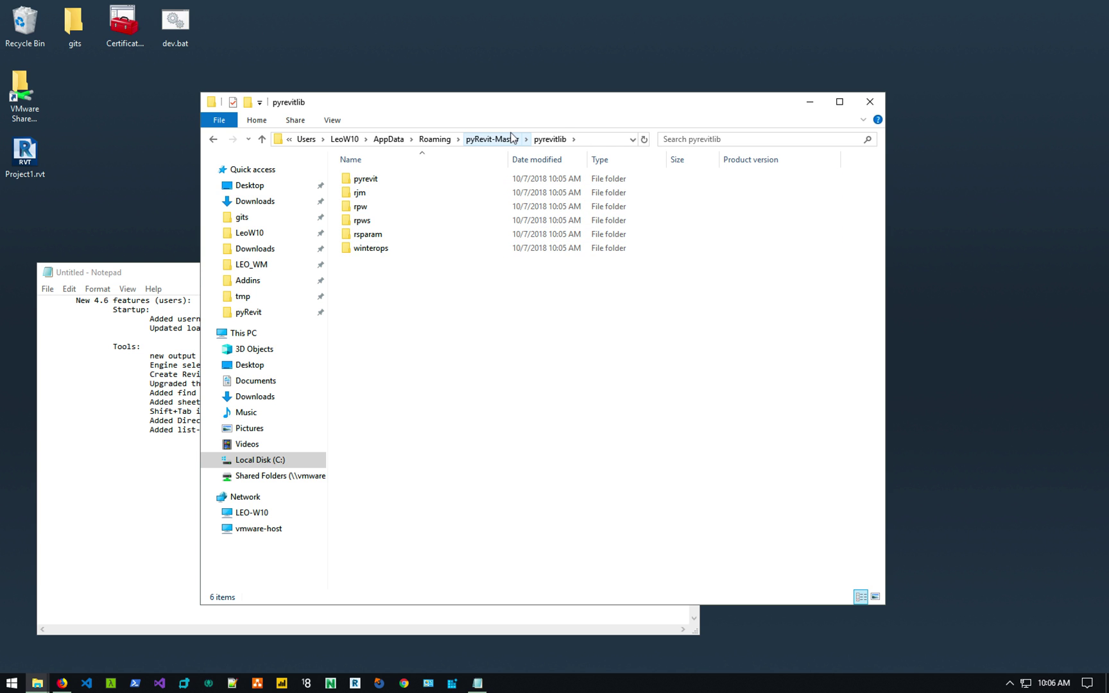
pyautogui.click(512, 136)
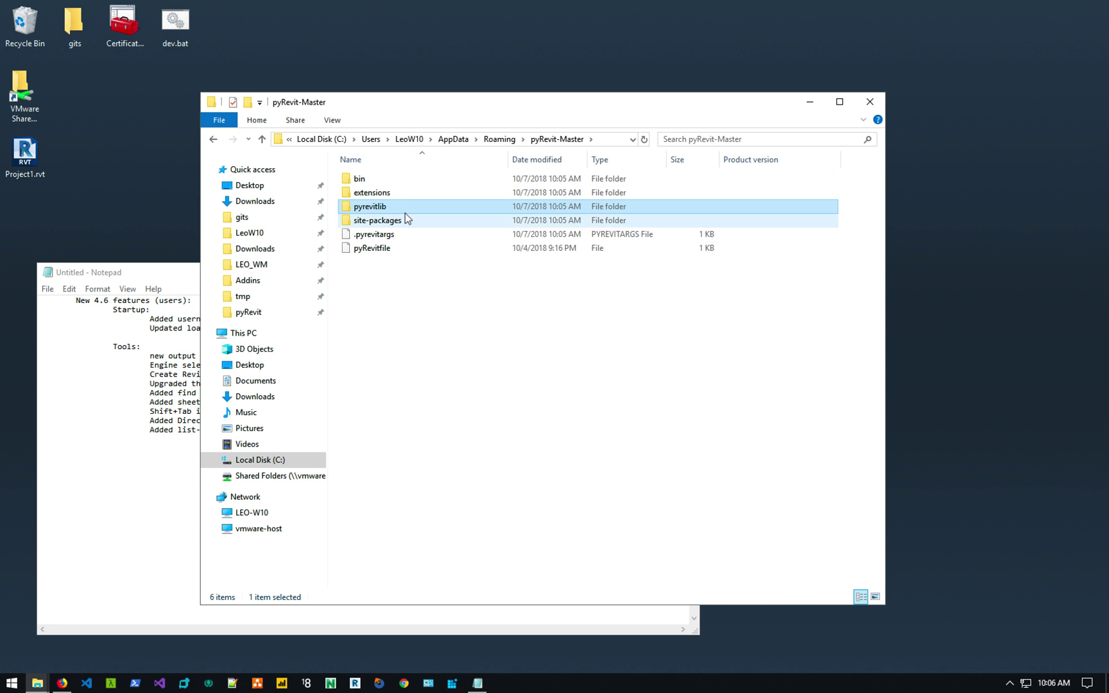
pyautogui.doubleClick(404, 217)
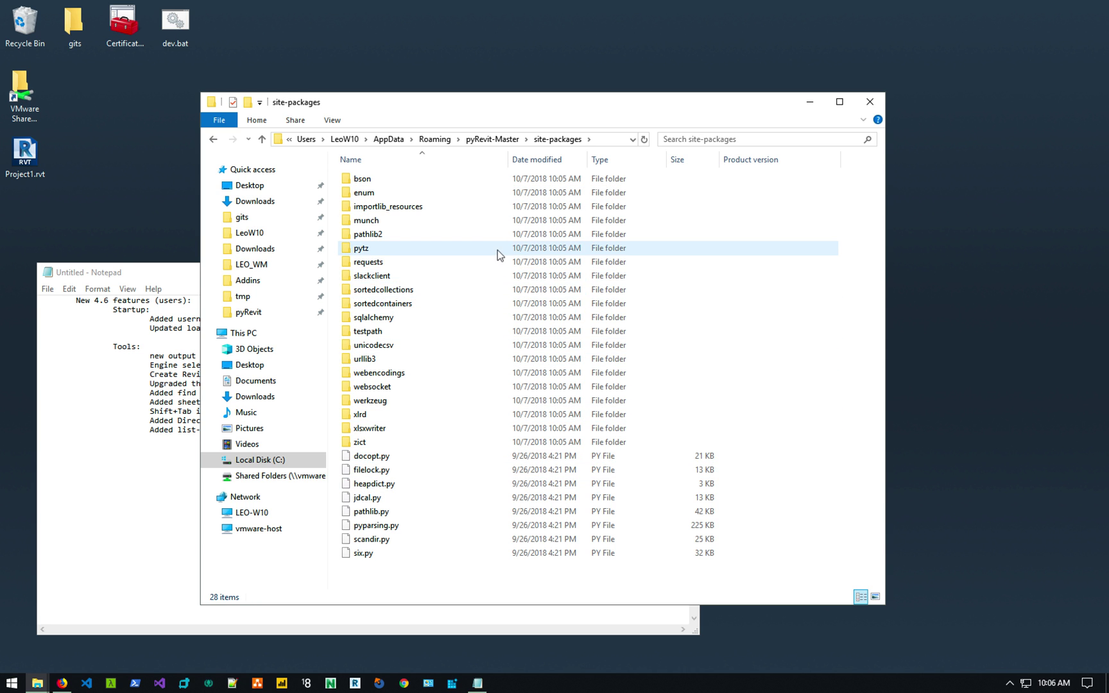
# Examine the pyRevitfile and .pyrevitargs files inside pyRevit-Master and return to the Roaming folder.
pyautogui.click(506, 141)
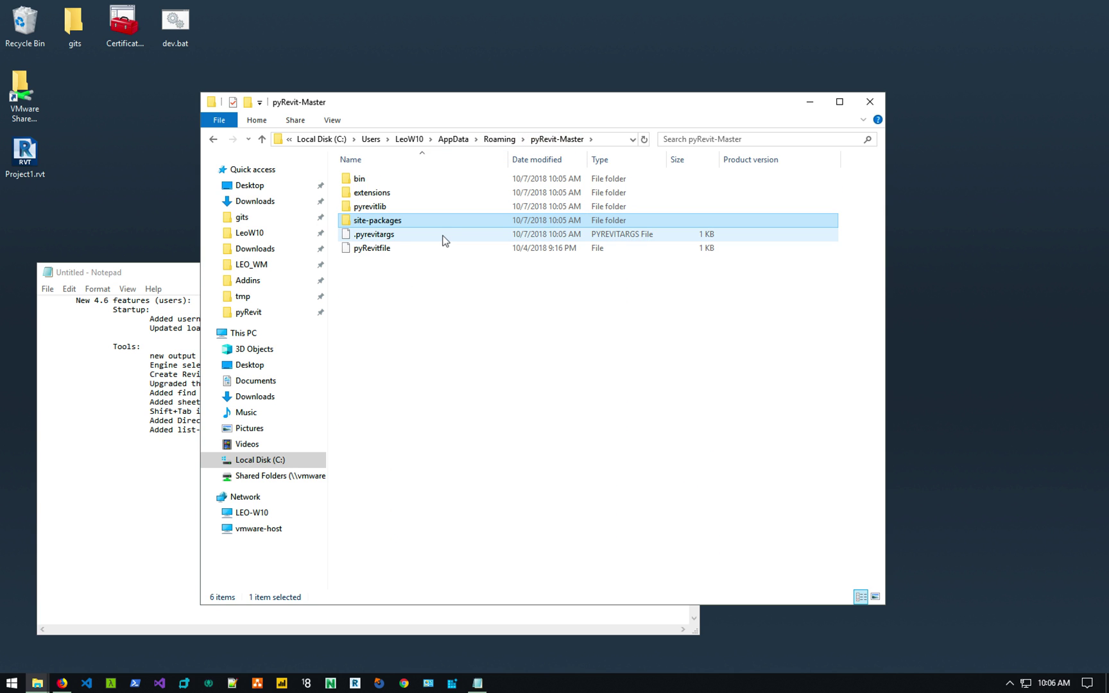
pyautogui.click(371, 250)
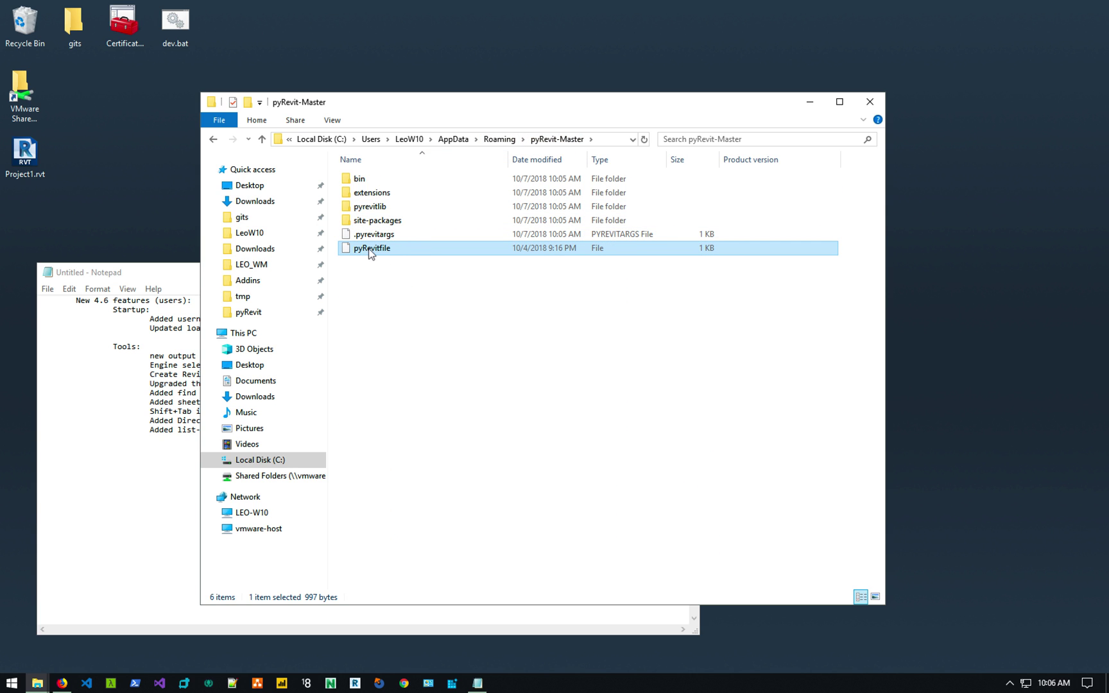
pyautogui.click(375, 236)
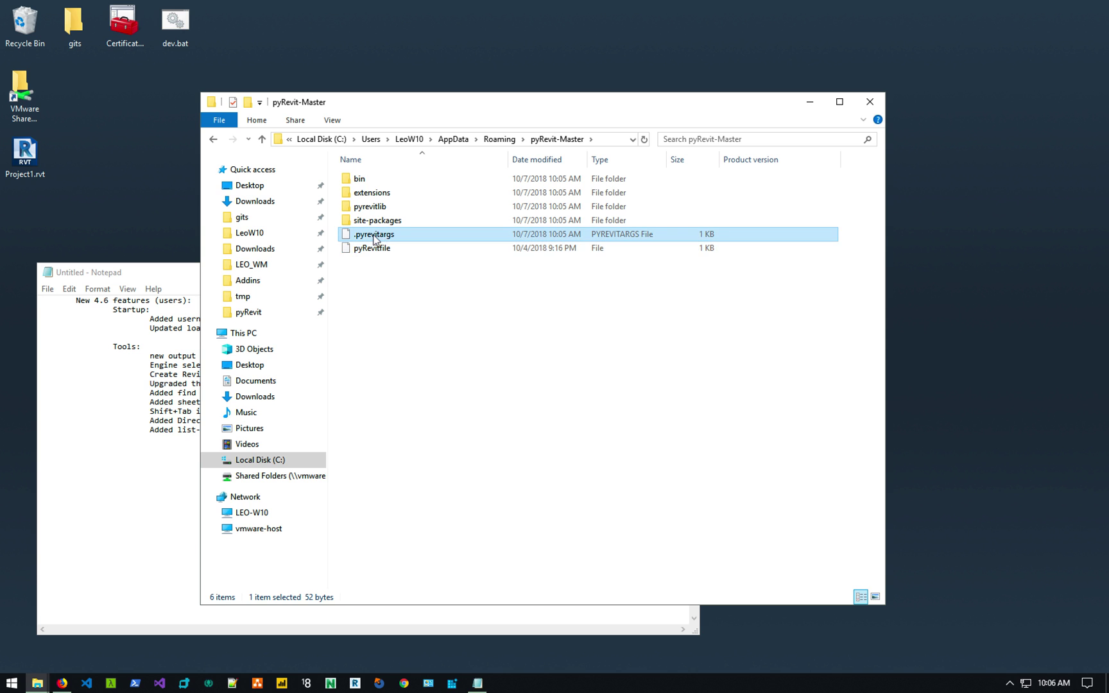
pyautogui.click(499, 139)
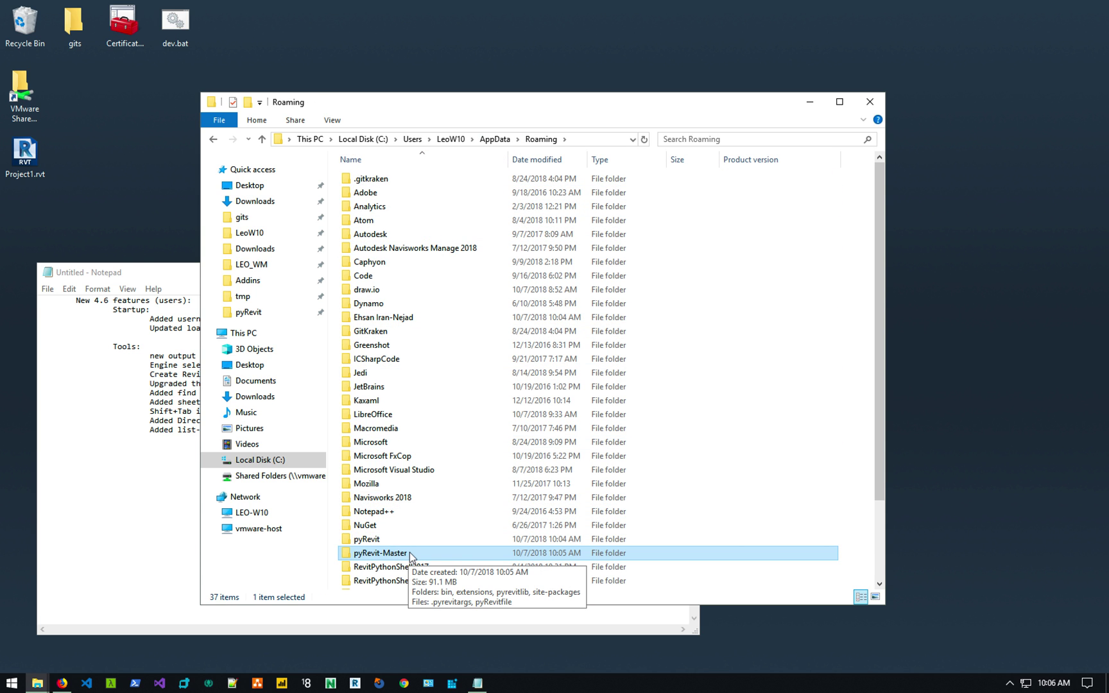
pyautogui.scroll(-1, 411, 556)
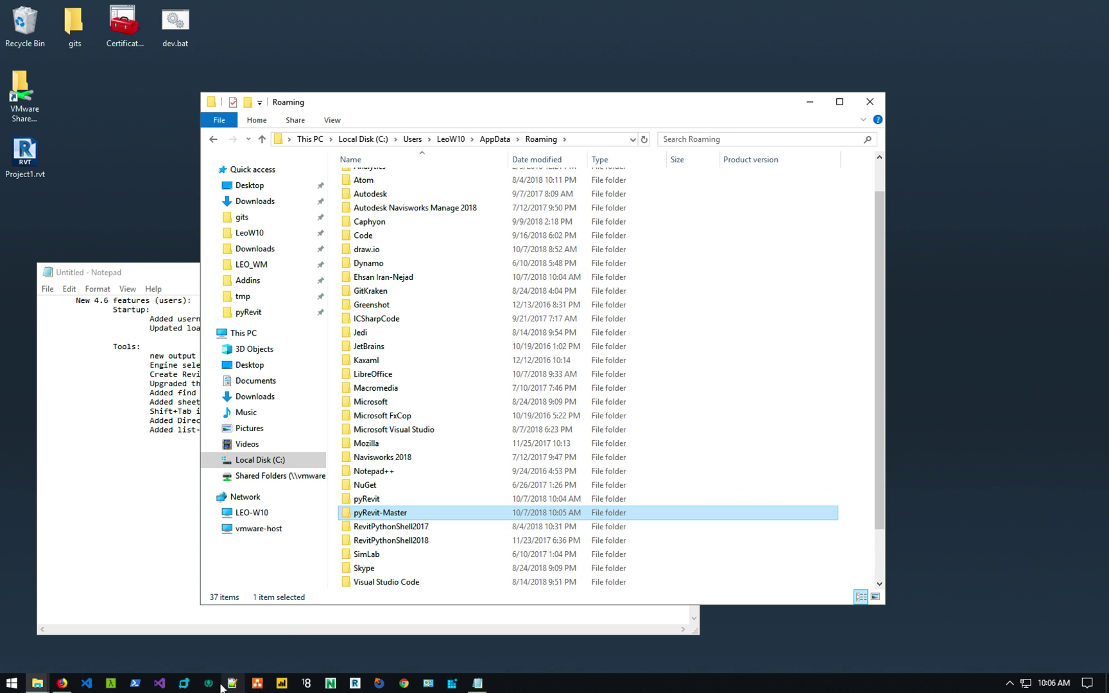
# Launch Revit 2018 and minimize the Roaming folder window.
pyautogui.click(307, 683)
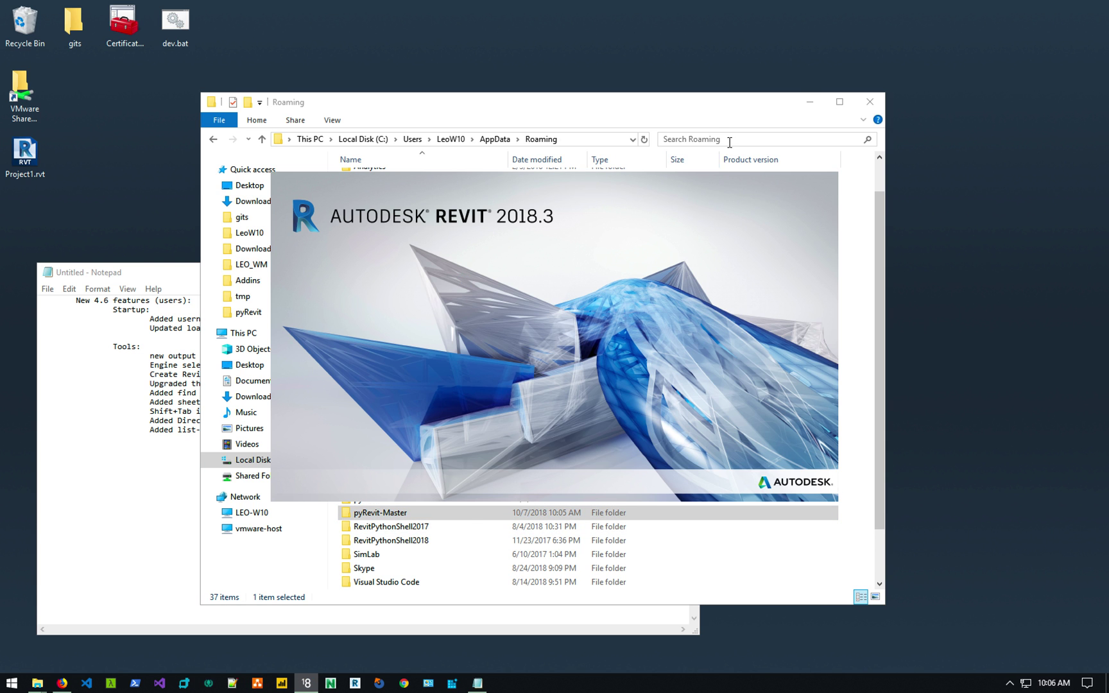
pyautogui.click(809, 103)
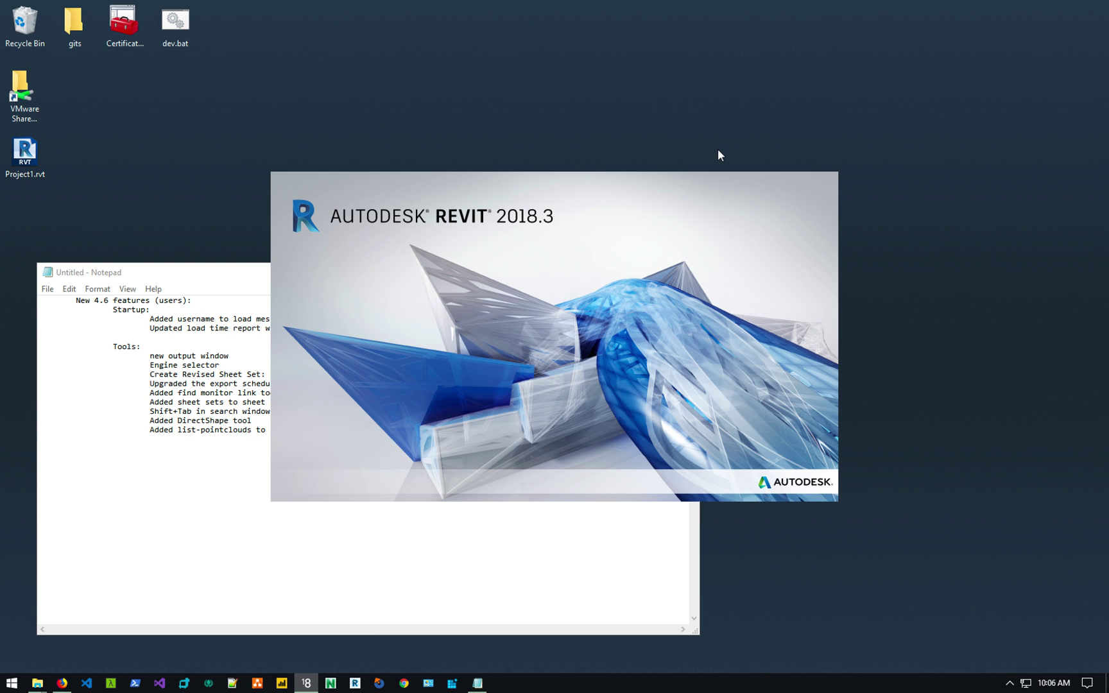
# Switch to Firefox, read the "pyRevit is signed!" post from the pyRevit blog in a new tab, and minimize the browser.
pyautogui.click(62, 683)
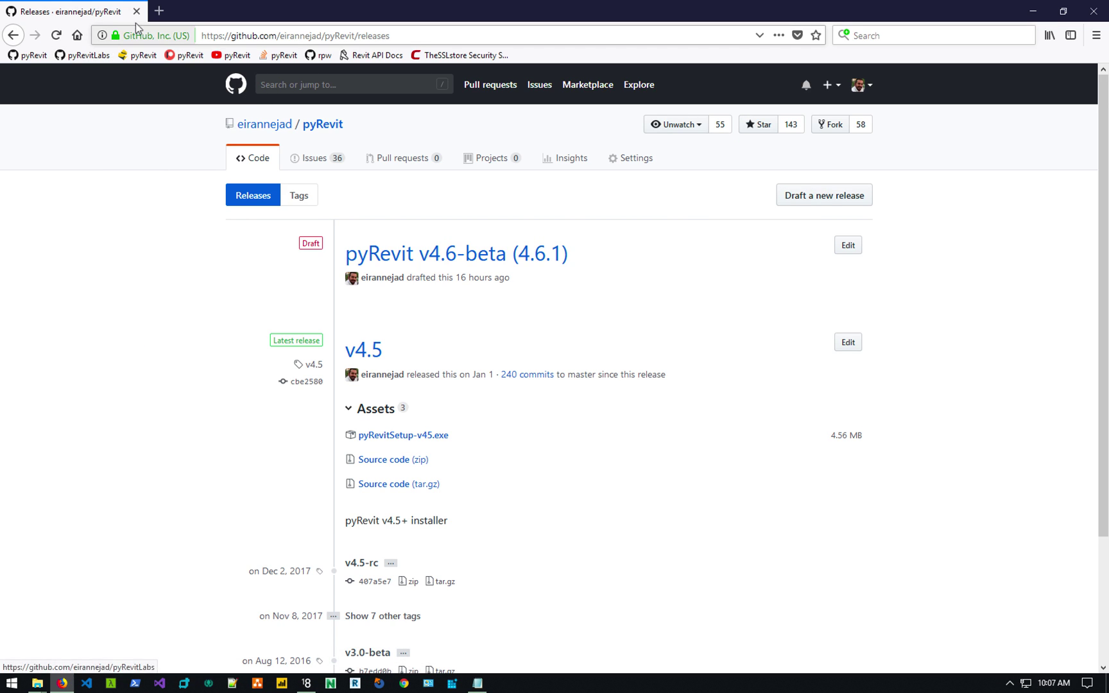
pyautogui.click(160, 11)
pyautogui.click(143, 52)
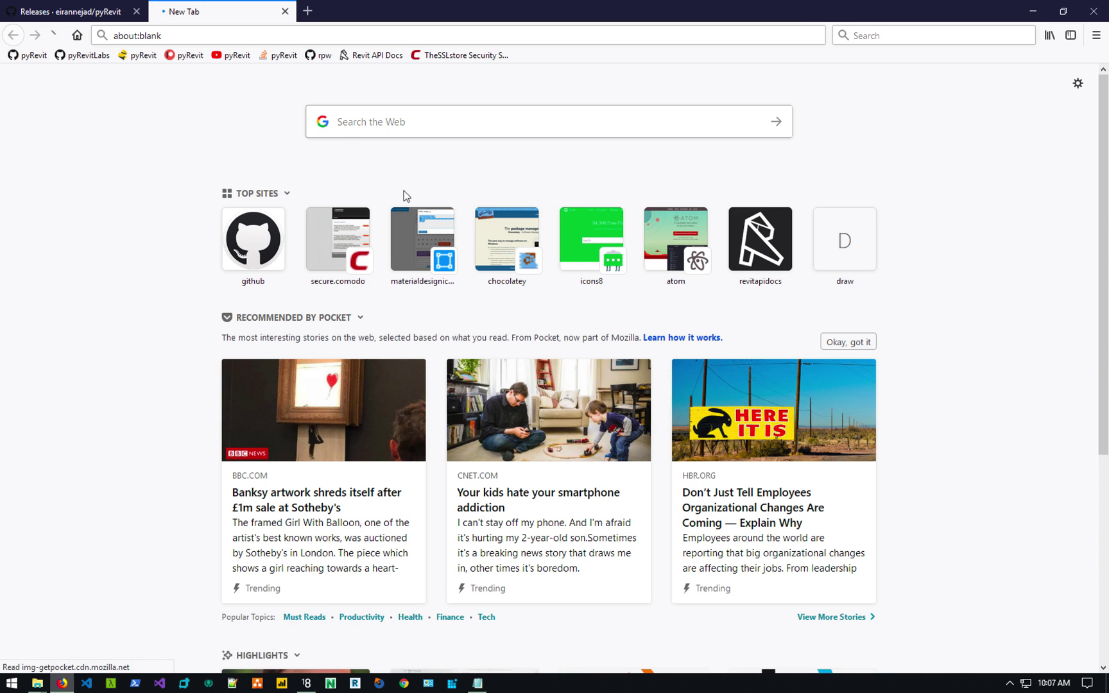
pyautogui.click(485, 140)
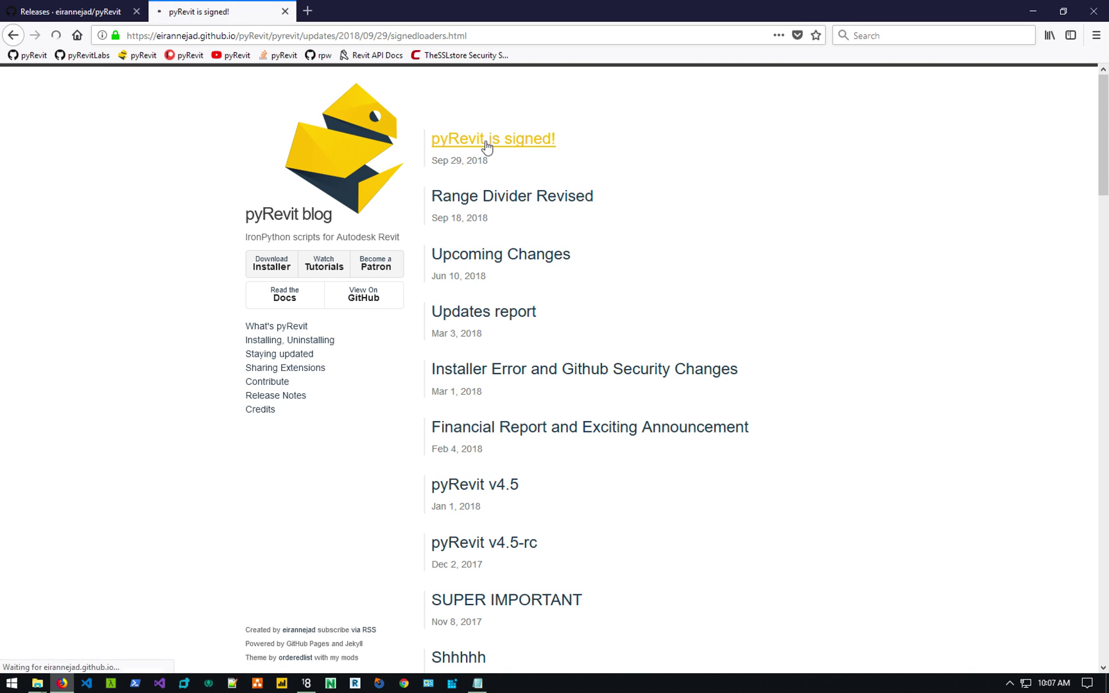
pyautogui.scroll(-3, 699, 268)
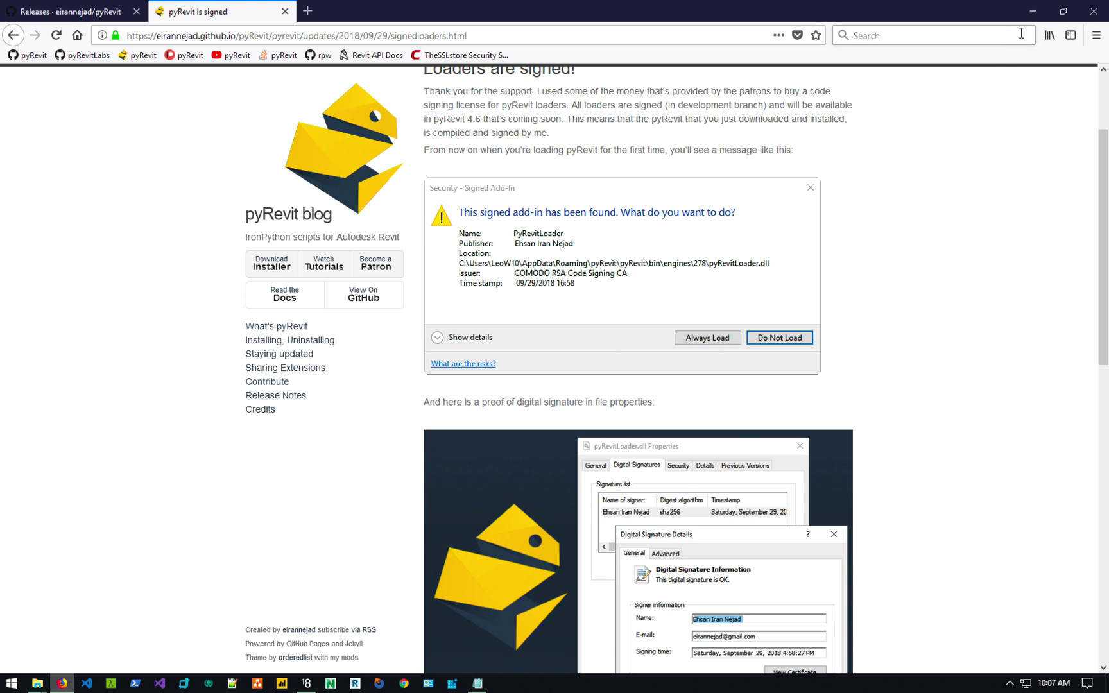
pyautogui.click(1024, 6)
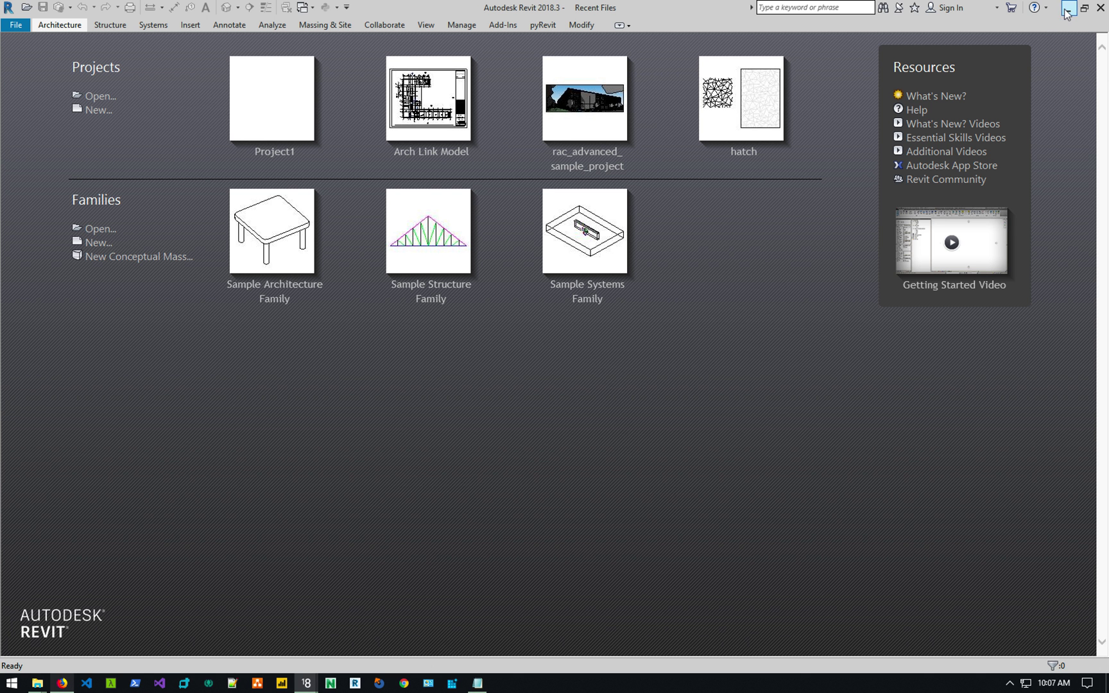
# Minimize Revit to view the pyRevit startup output window, and return to Revit.
pyautogui.click(1067, 8)
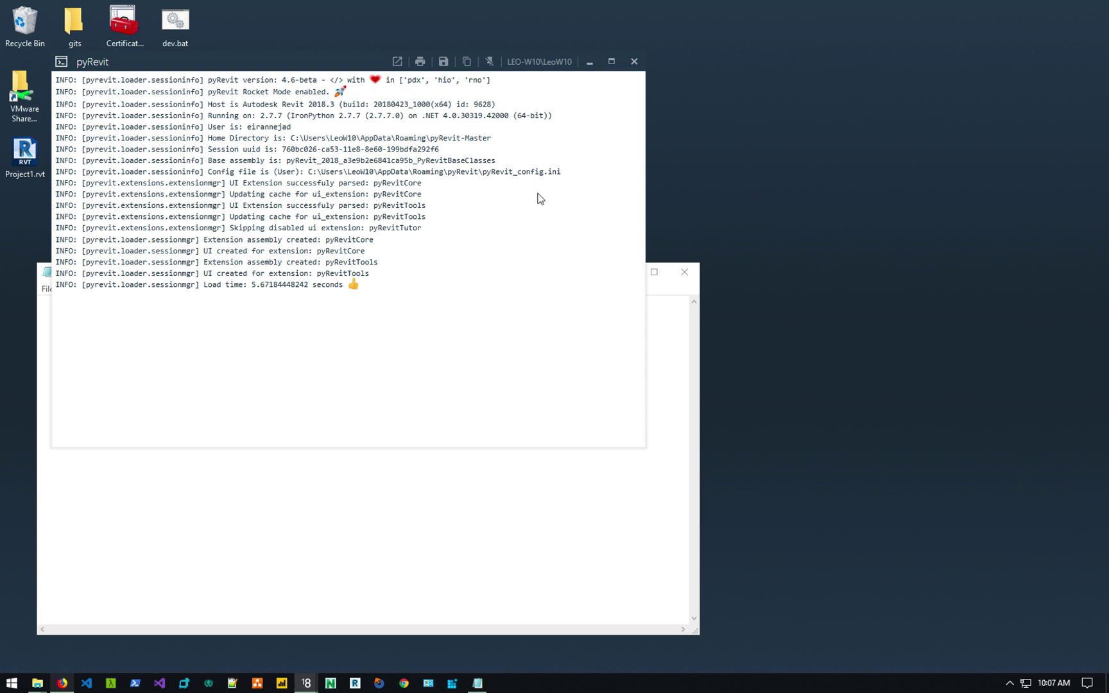
pyautogui.click(656, 376)
pyautogui.click(427, 186)
pyautogui.doubleClick(270, 127)
pyautogui.hotkey('alt', 'Tab')
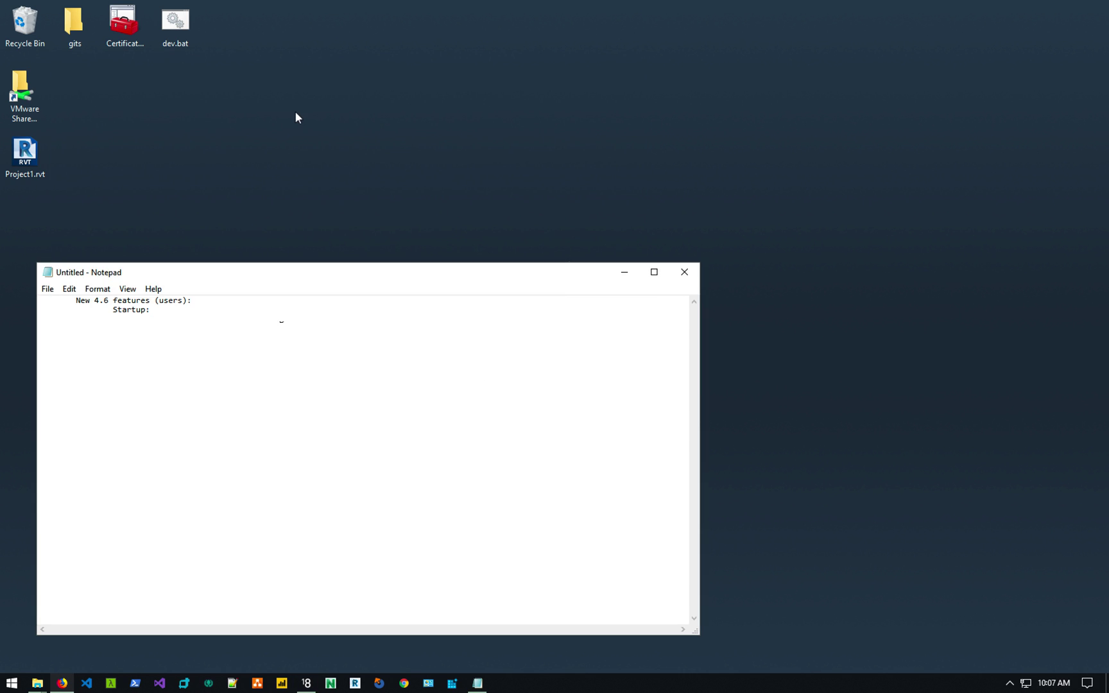
pyautogui.hotkey('alt', 'Tab')
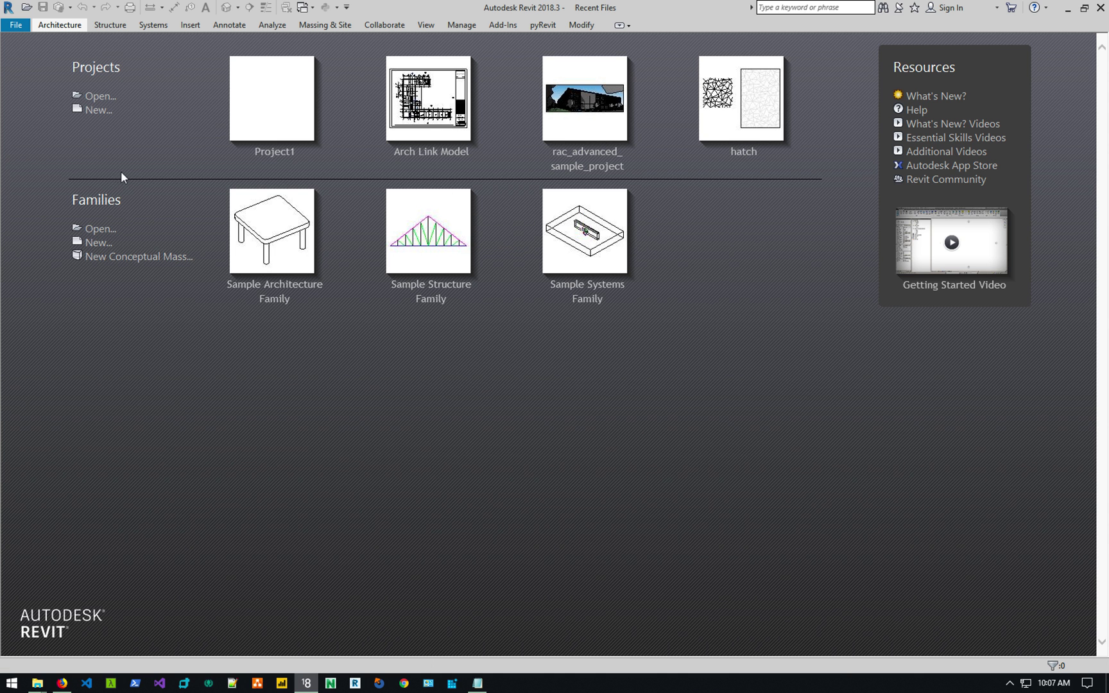
pyautogui.click(93, 110)
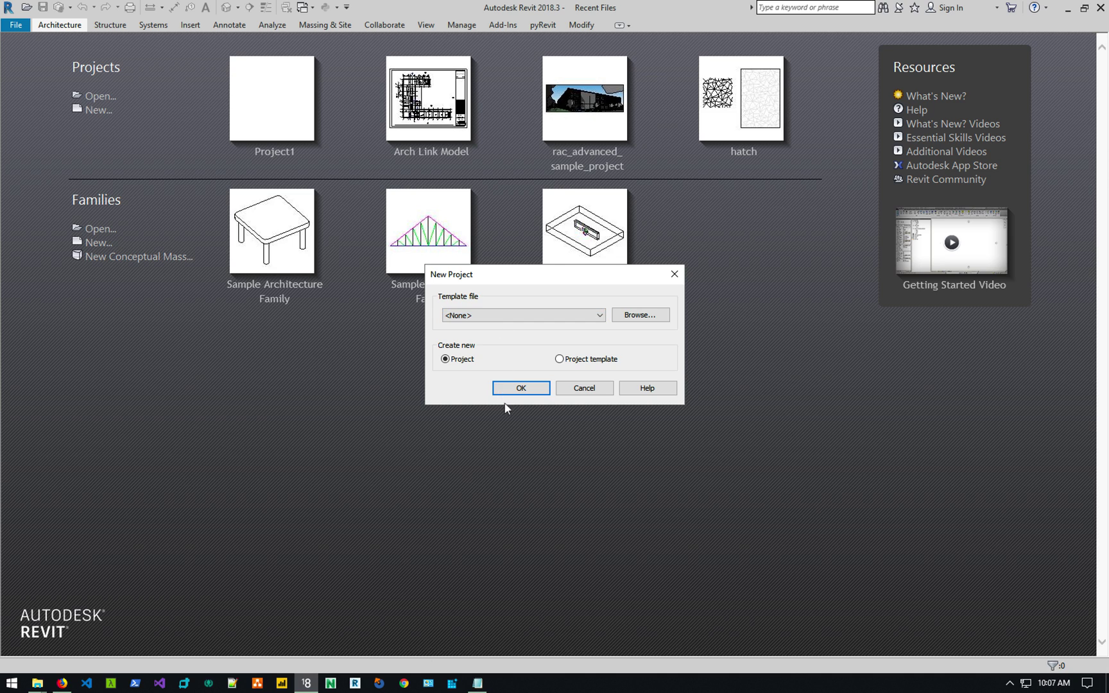
pyautogui.click(517, 388)
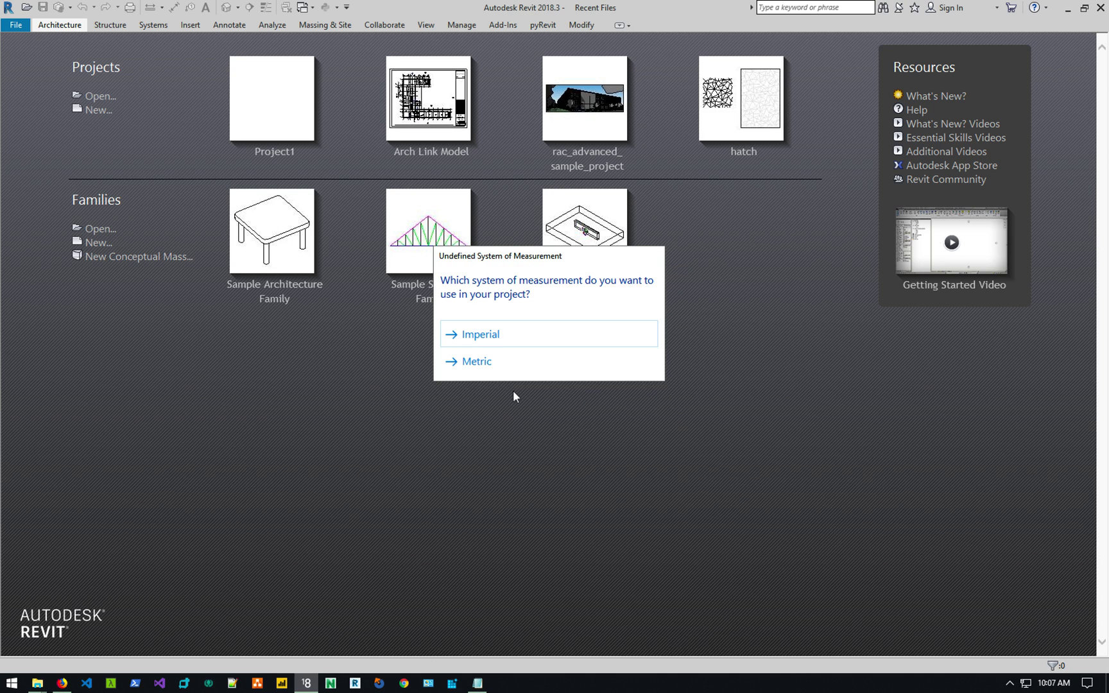
pyautogui.click(495, 335)
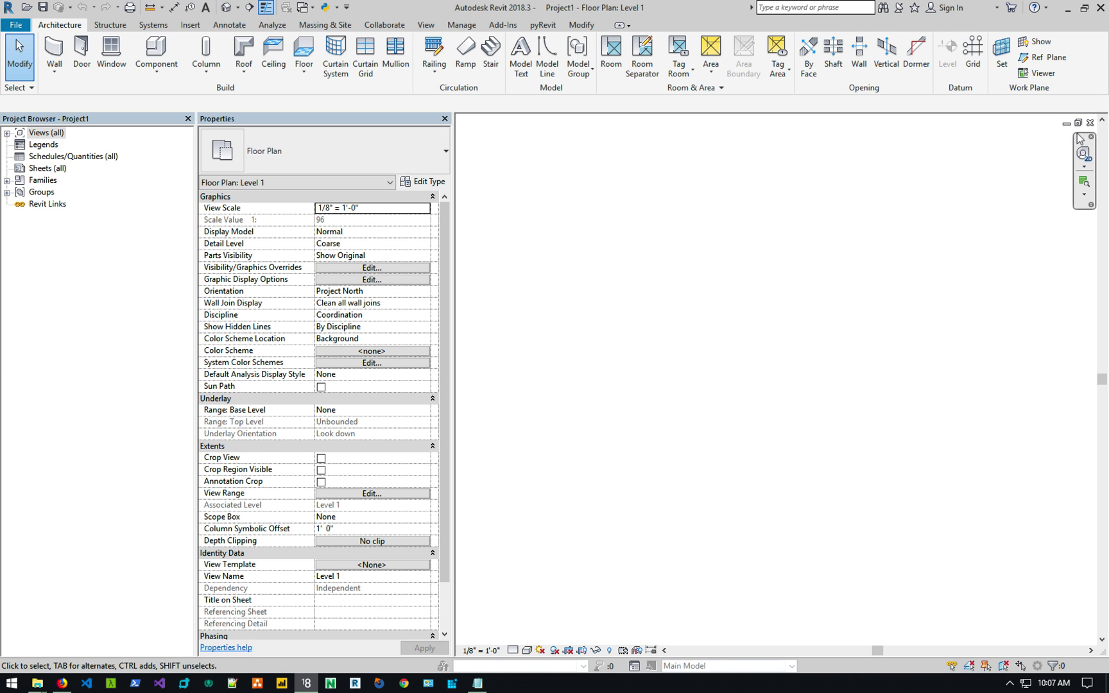
pyautogui.click(1090, 124)
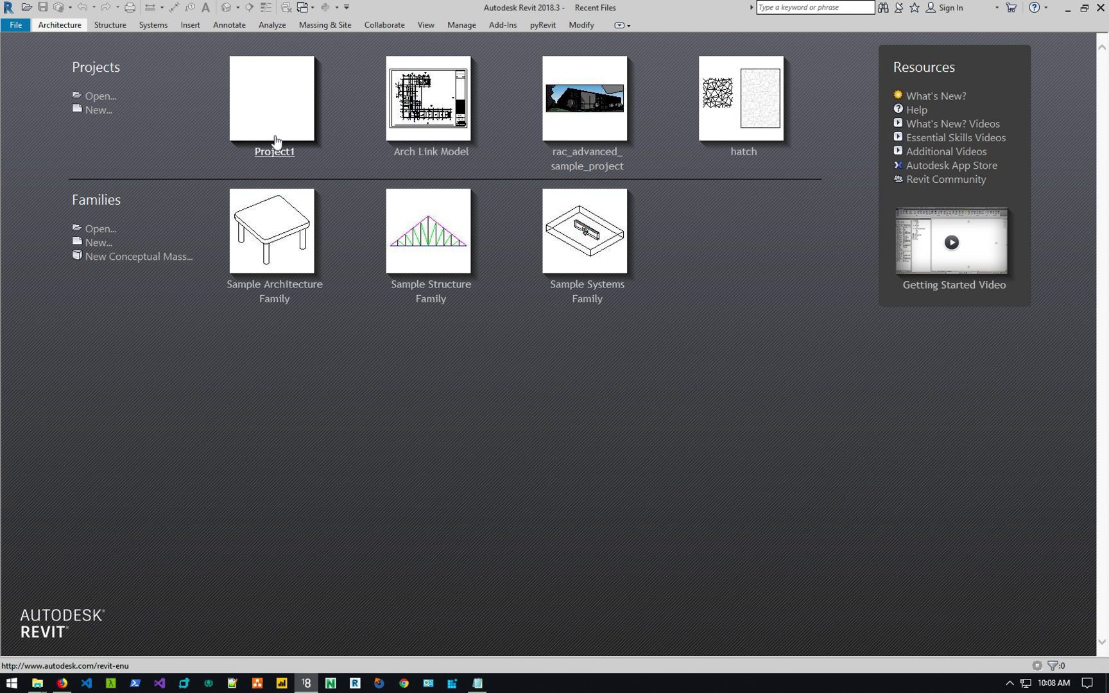
# Open the recent project Project1 and bring up the pyRevit Settings dialog.
pyautogui.click(274, 129)
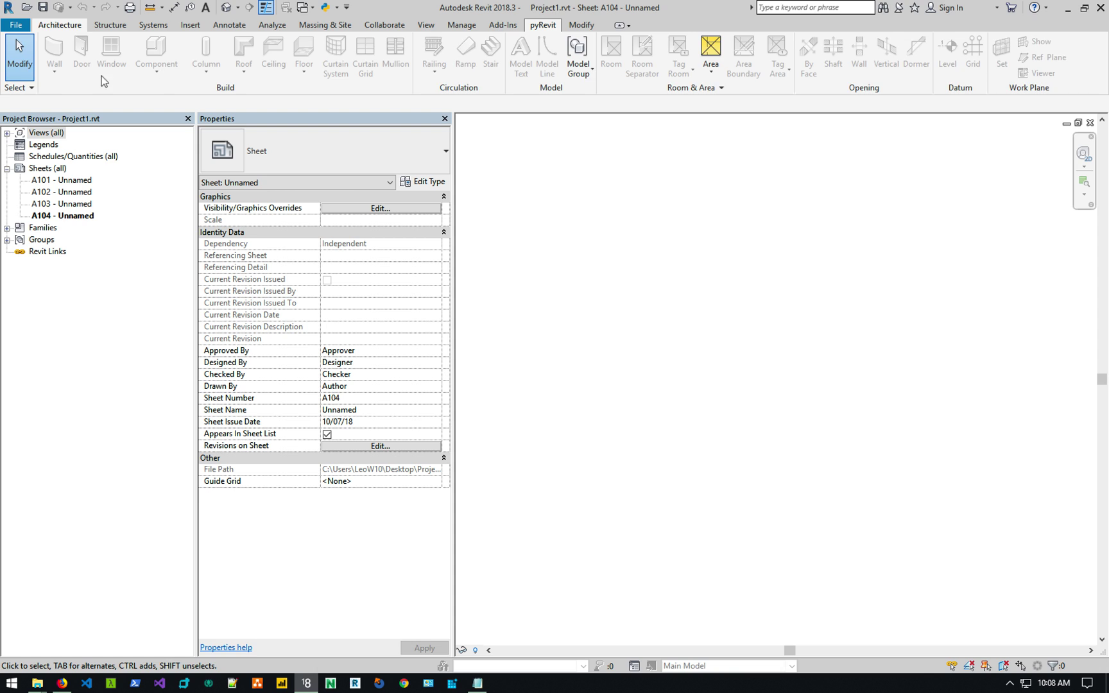
pyautogui.click(542, 25)
pyautogui.click(37, 89)
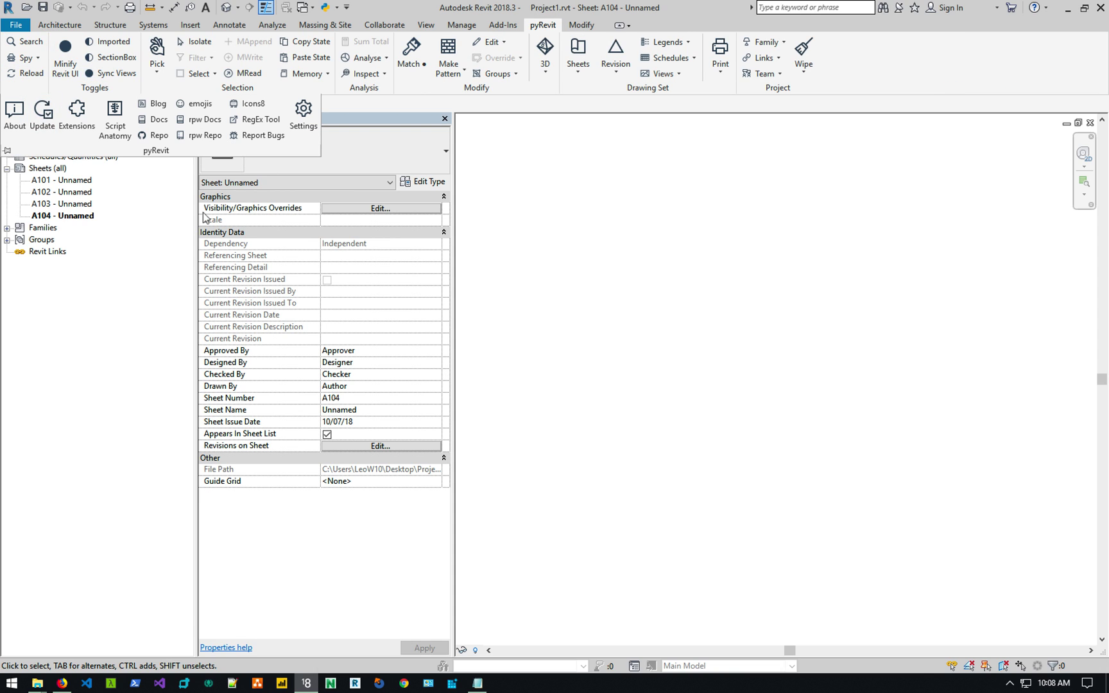
pyautogui.click(39, 88)
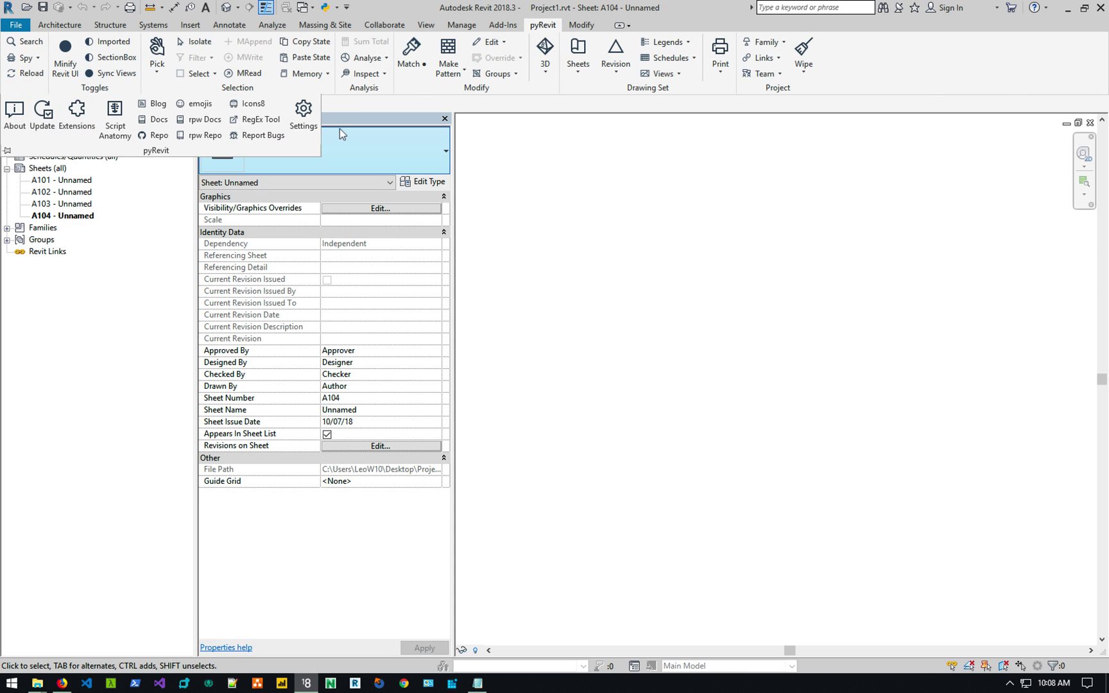
pyautogui.click(304, 122)
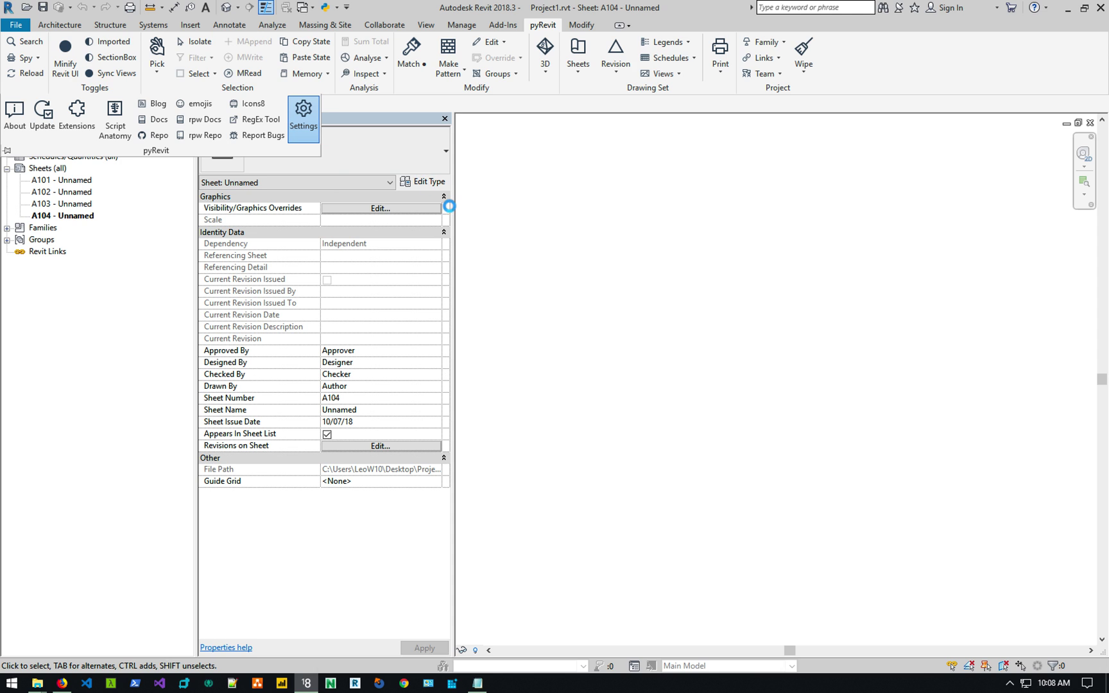
pyautogui.click(393, 175)
# Set the delay for closing the startup window to 0 seconds and save the settings without reloading.
pyautogui.scroll(-5, 440, 273)
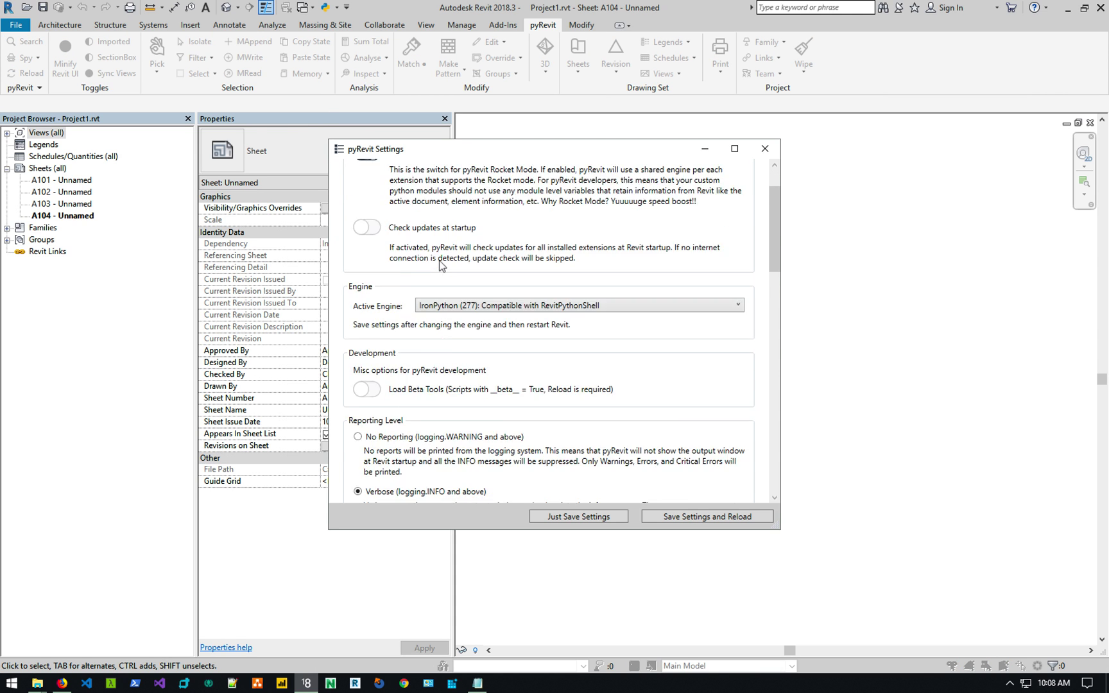
pyautogui.moveTo(525, 448); pyautogui.dragTo(485, 452)
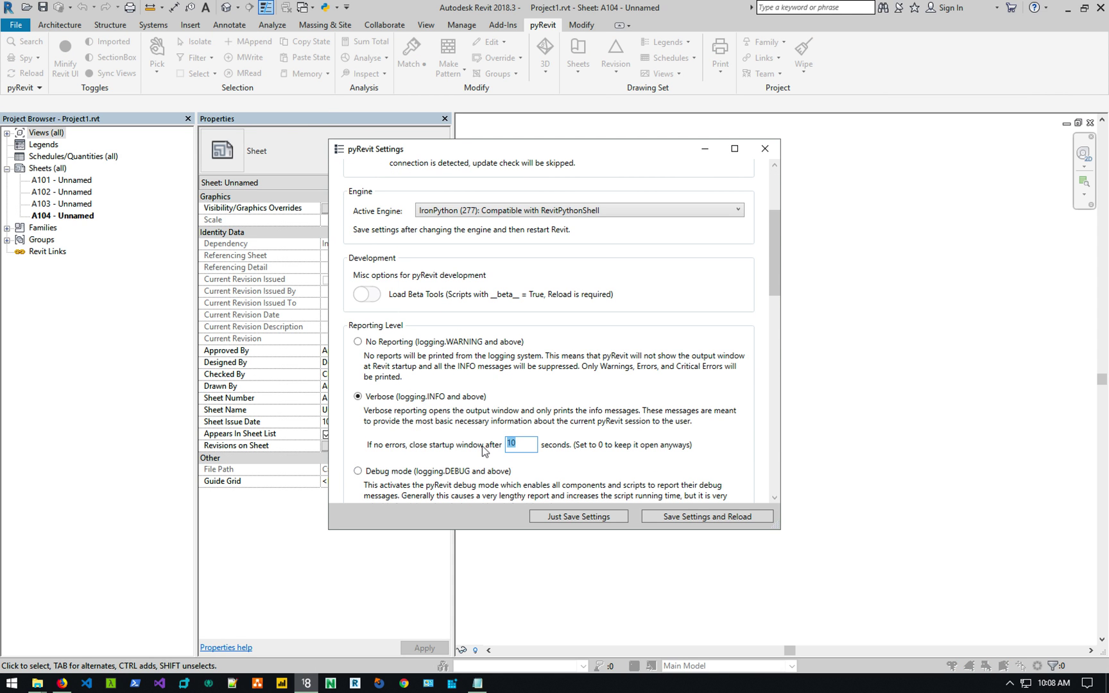
pyautogui.write('0')
pyautogui.click(595, 517)
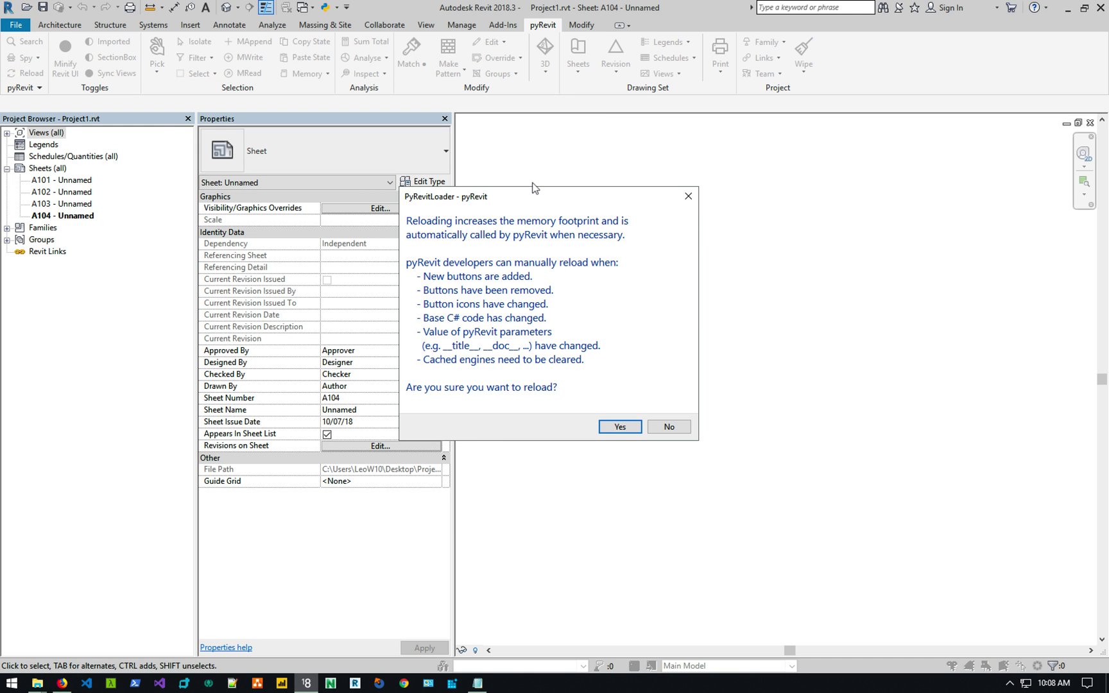
# Reload pyRevit and examine the session information in the Reload output window, including the Revit host version.
pyautogui.press('Return')
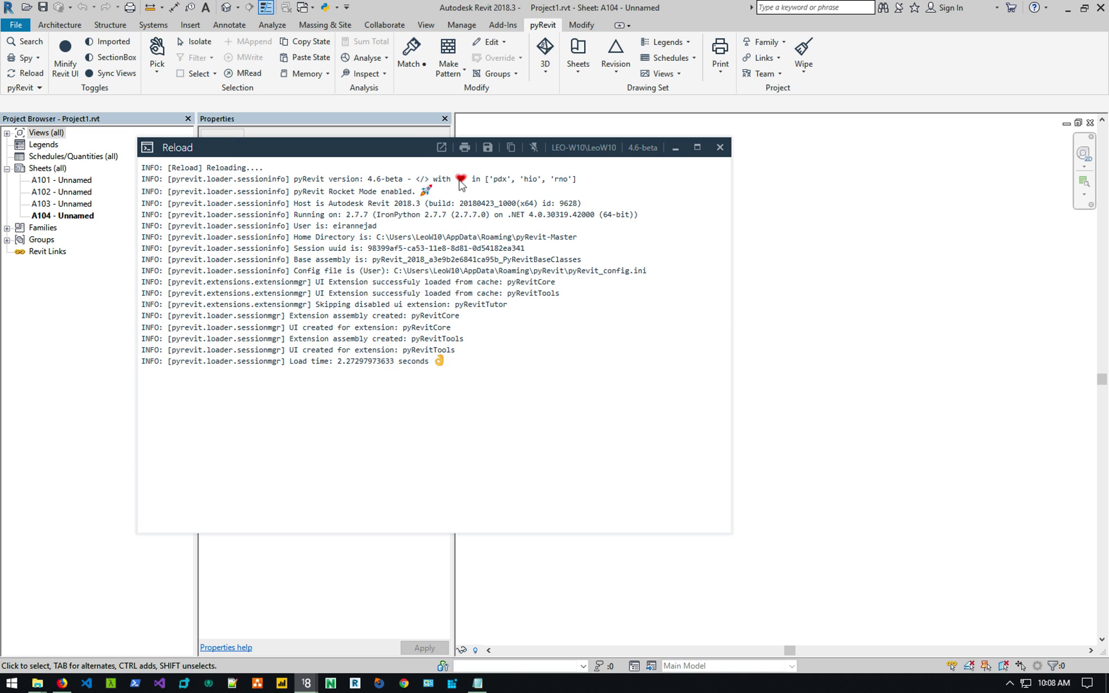
pyautogui.moveTo(385, 152); pyautogui.dragTo(495, 152)
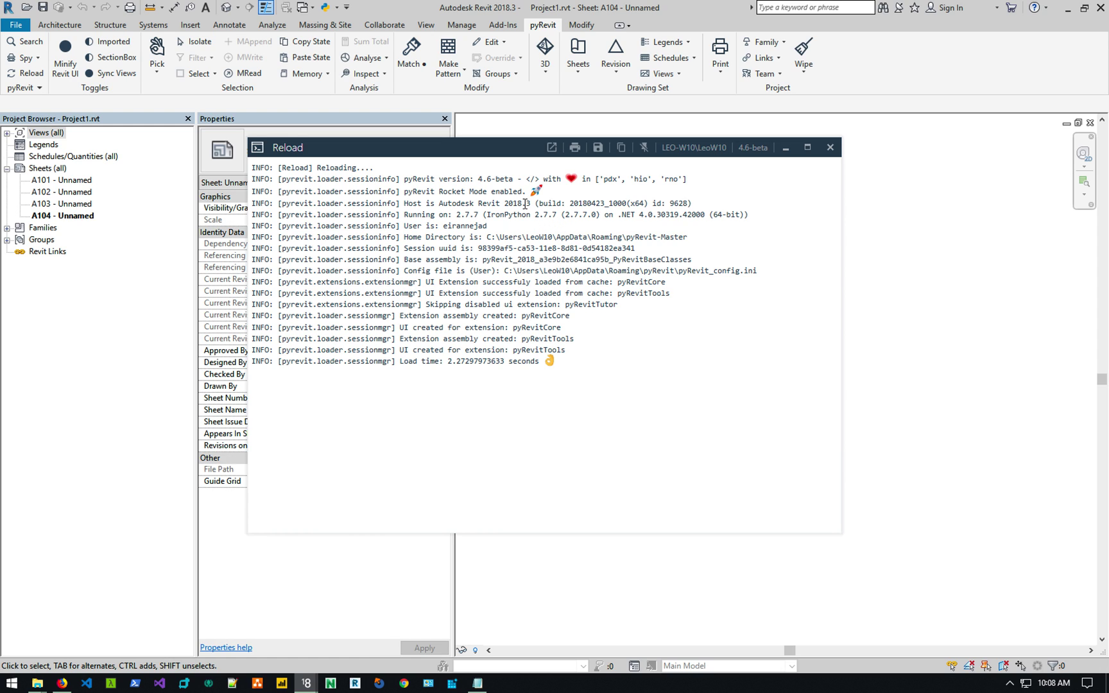
pyautogui.moveTo(521, 204); pyautogui.dragTo(531, 204)
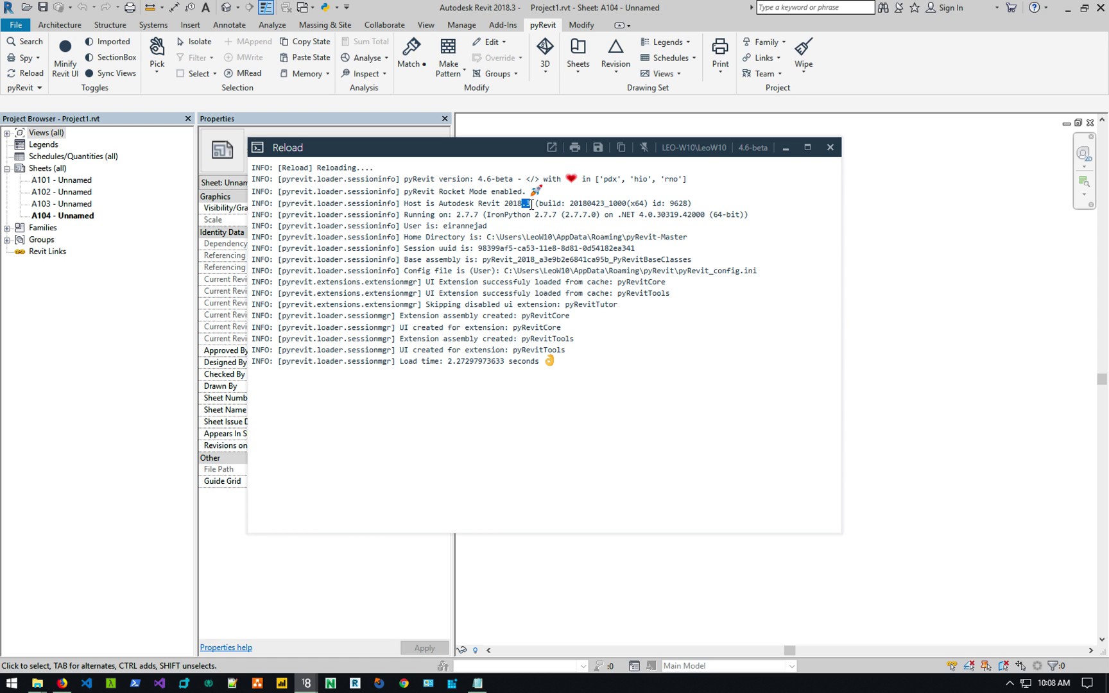
pyautogui.click(580, 230)
pyautogui.moveTo(388, 152); pyautogui.dragTo(459, 160)
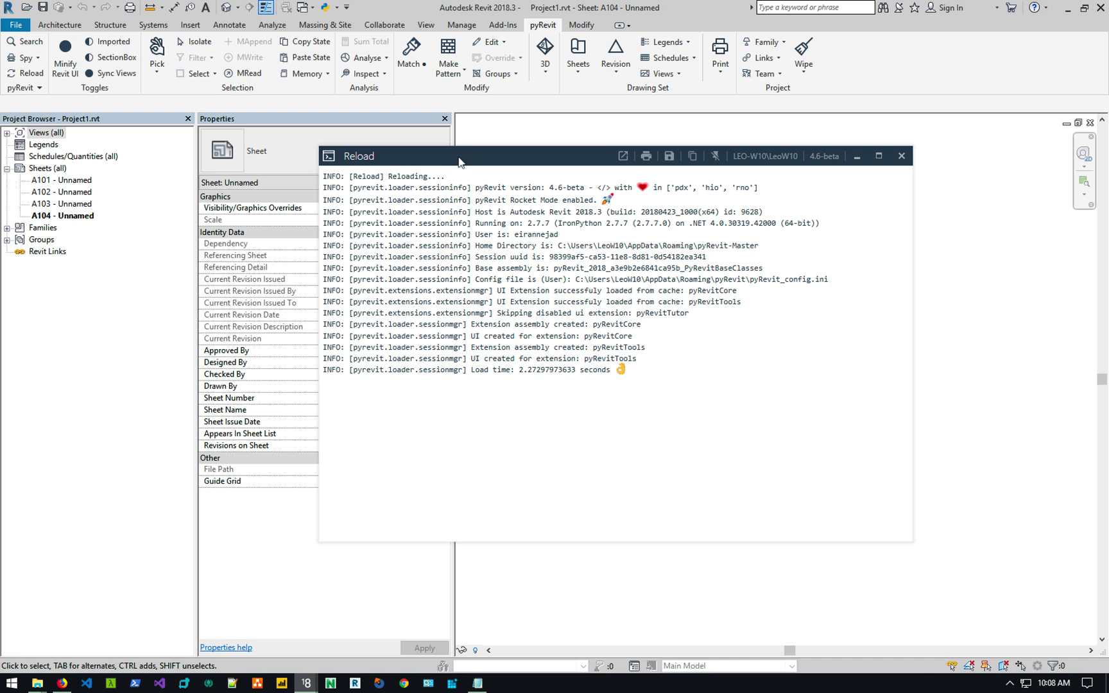
pyautogui.moveTo(459, 161); pyautogui.dragTo(451, 160)
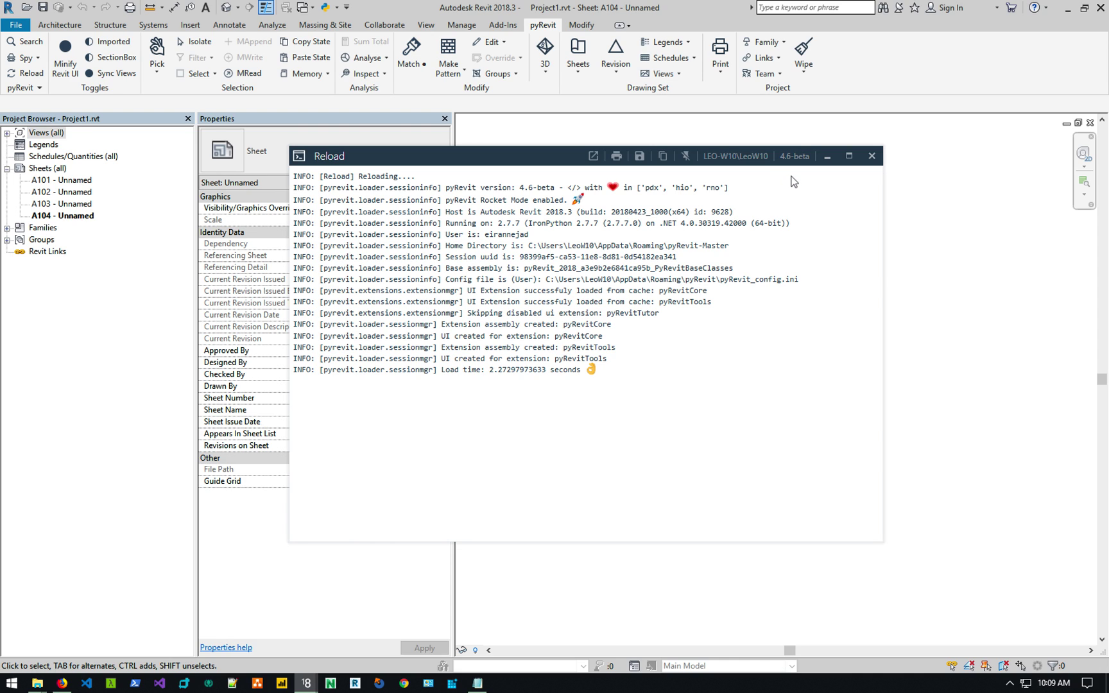
pyautogui.moveTo(519, 158); pyautogui.dragTo(532, 153)
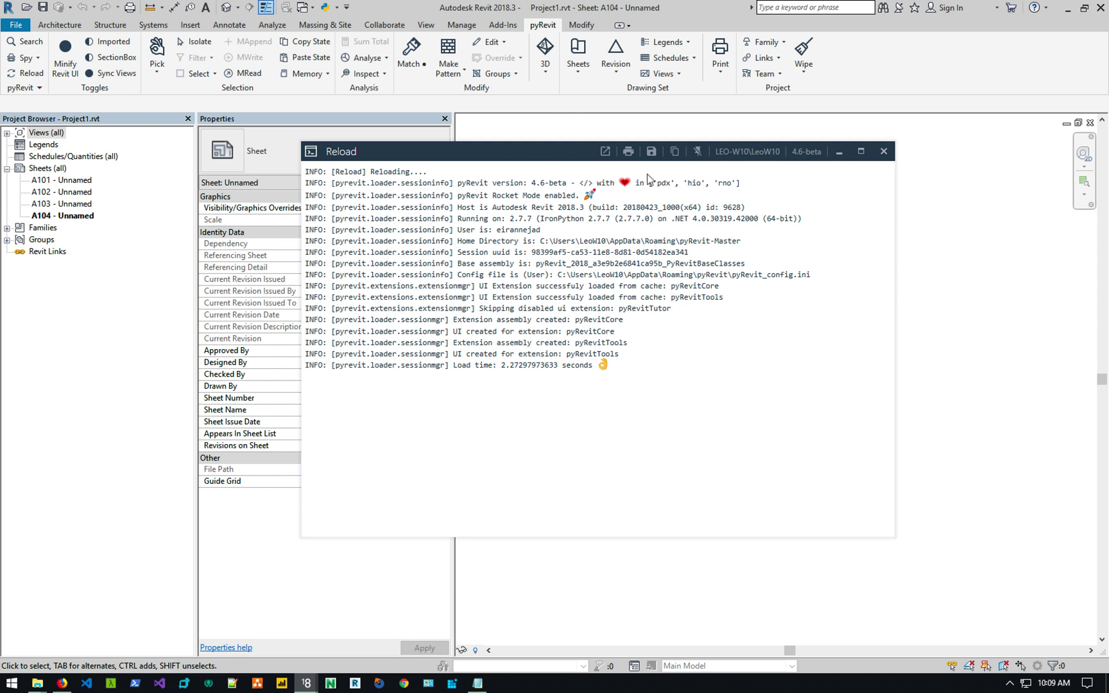
# Bring the Reload output window back to the front and pin it on top of Revit.
pyautogui.click(573, 120)
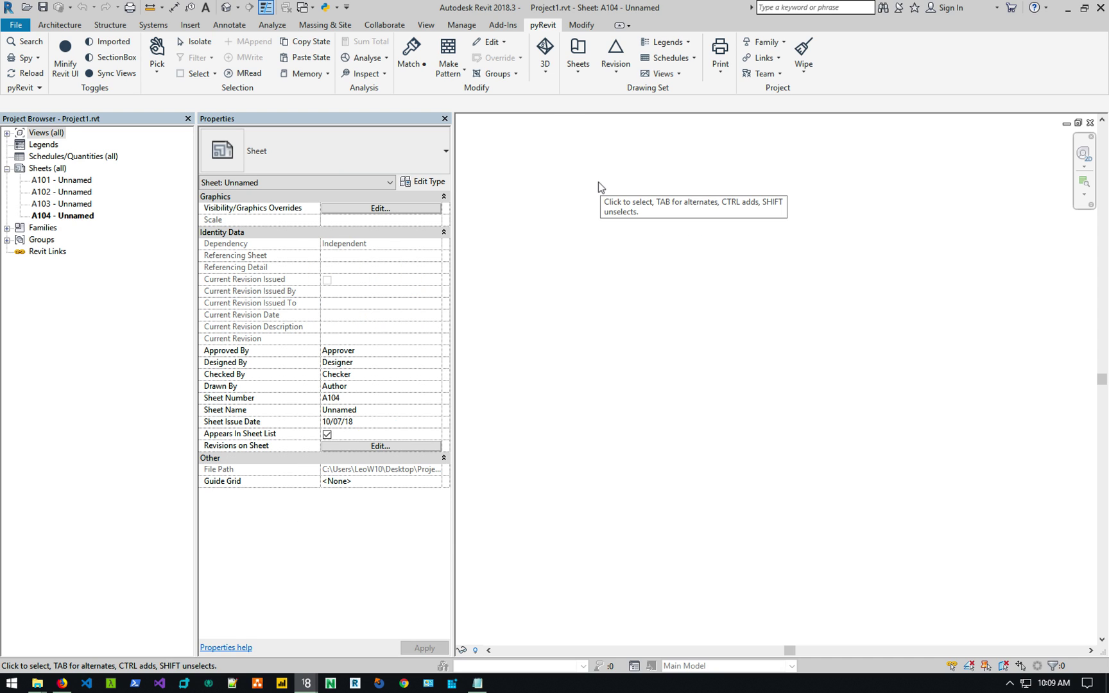
pyautogui.hotkey('alt', 'Tab')
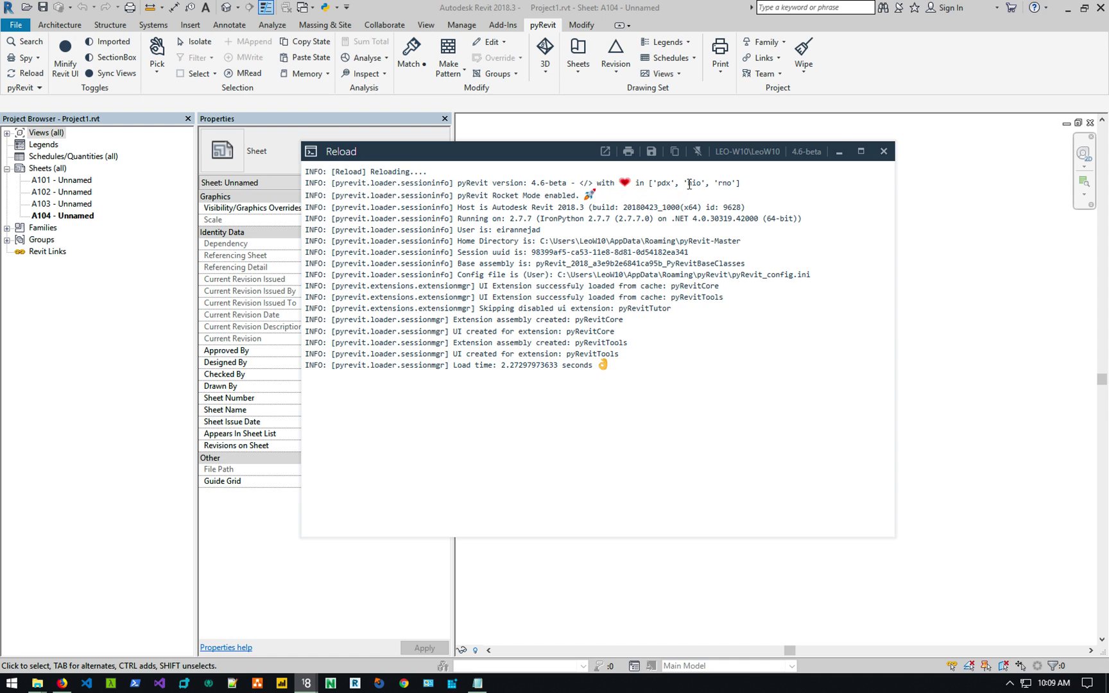
pyautogui.click(698, 152)
pyautogui.click(1059, 167)
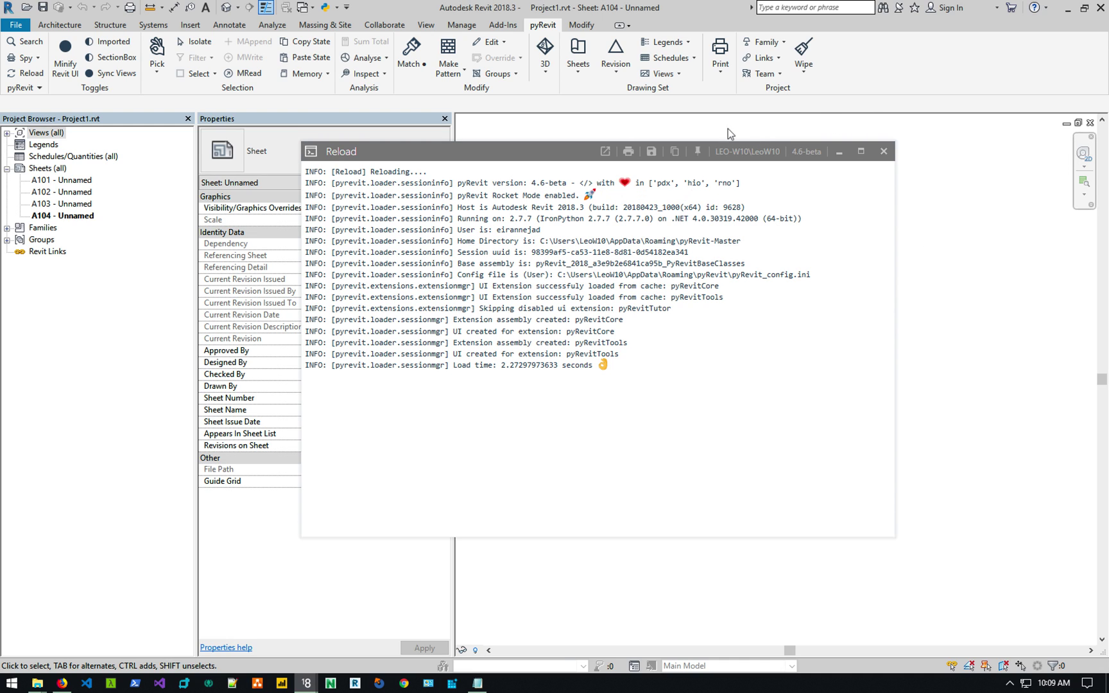
# Set the Reload output window to auto-collapse, test it by shifting focus to Revit and back, and reposition the window.
pyautogui.click(557, 137)
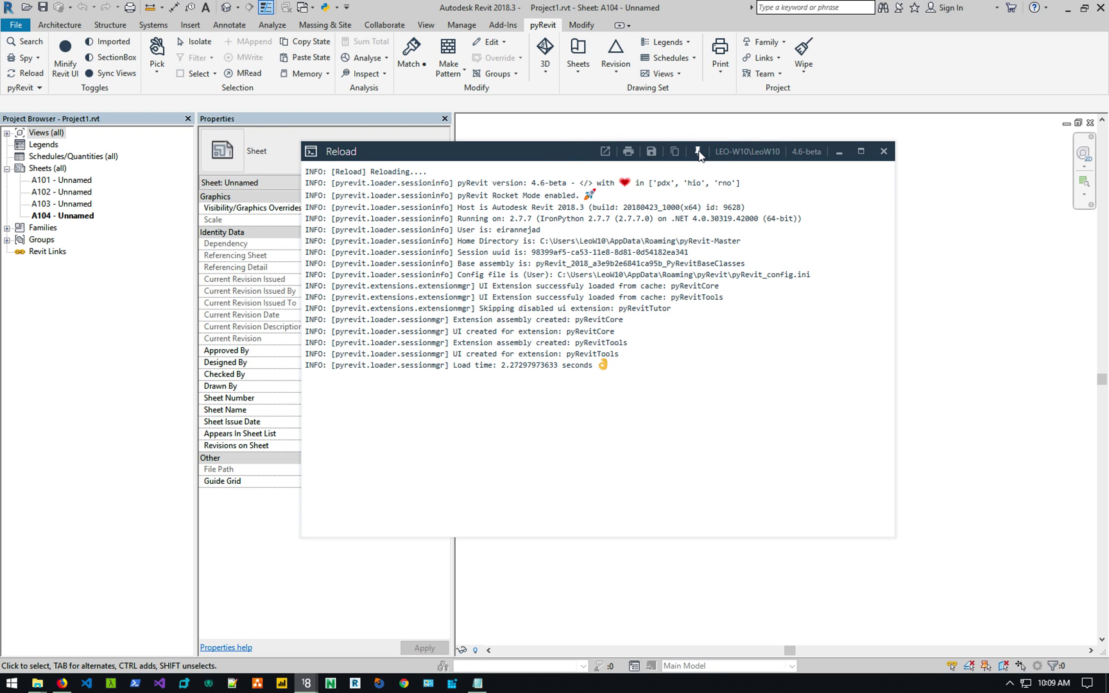
pyautogui.moveTo(552, 157); pyautogui.dragTo(698, 114)
pyautogui.click(638, 533)
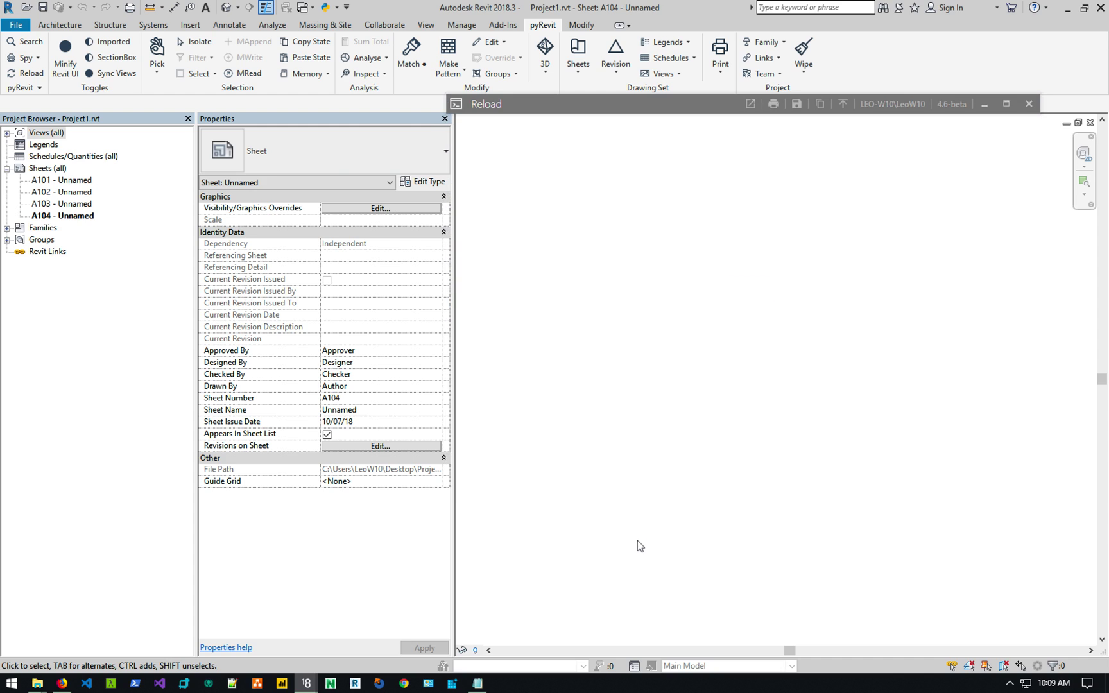
pyautogui.click(620, 153)
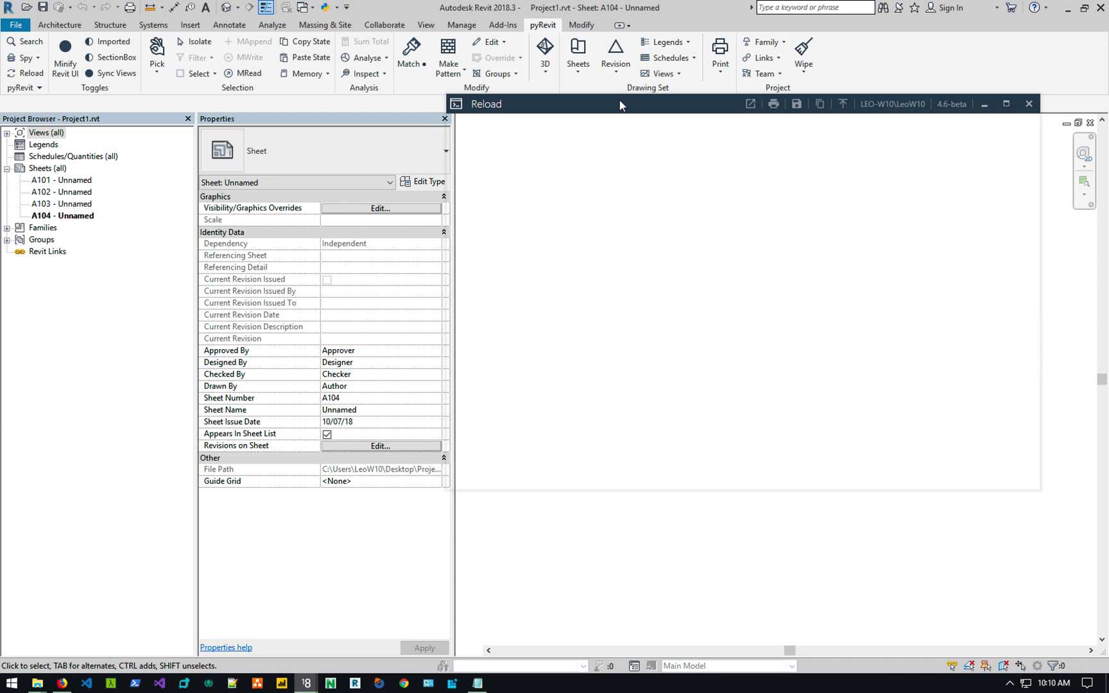
pyautogui.moveTo(672, 100); pyautogui.dragTo(672, 86)
pyautogui.moveTo(594, 96); pyautogui.dragTo(488, 149)
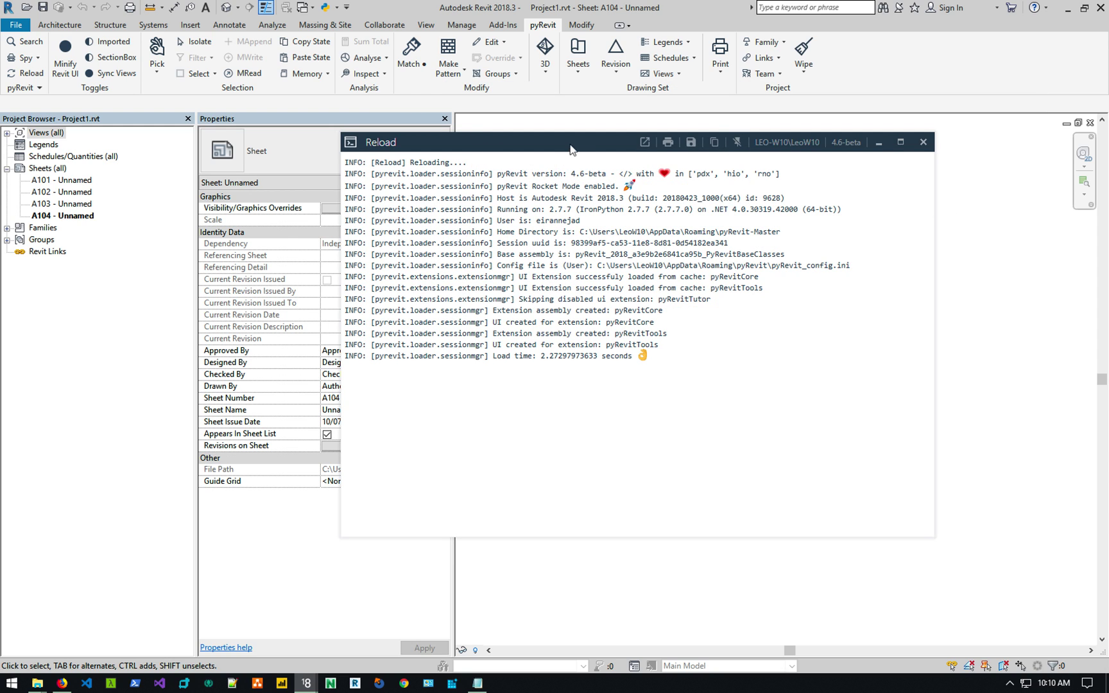
pyautogui.moveTo(708, 151); pyautogui.dragTo(649, 169)
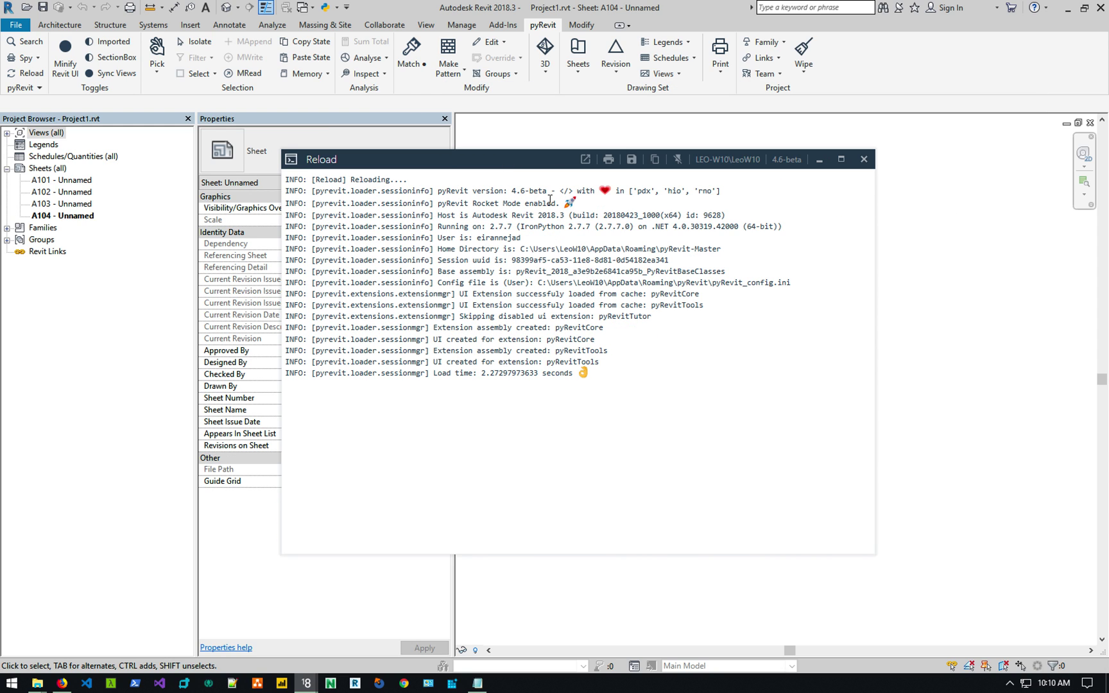
# Inspect the save-as-HTML dialog and the print preview of the Reload output, closing both without saving or printing.
pyautogui.click(648, 163)
pyautogui.click(632, 160)
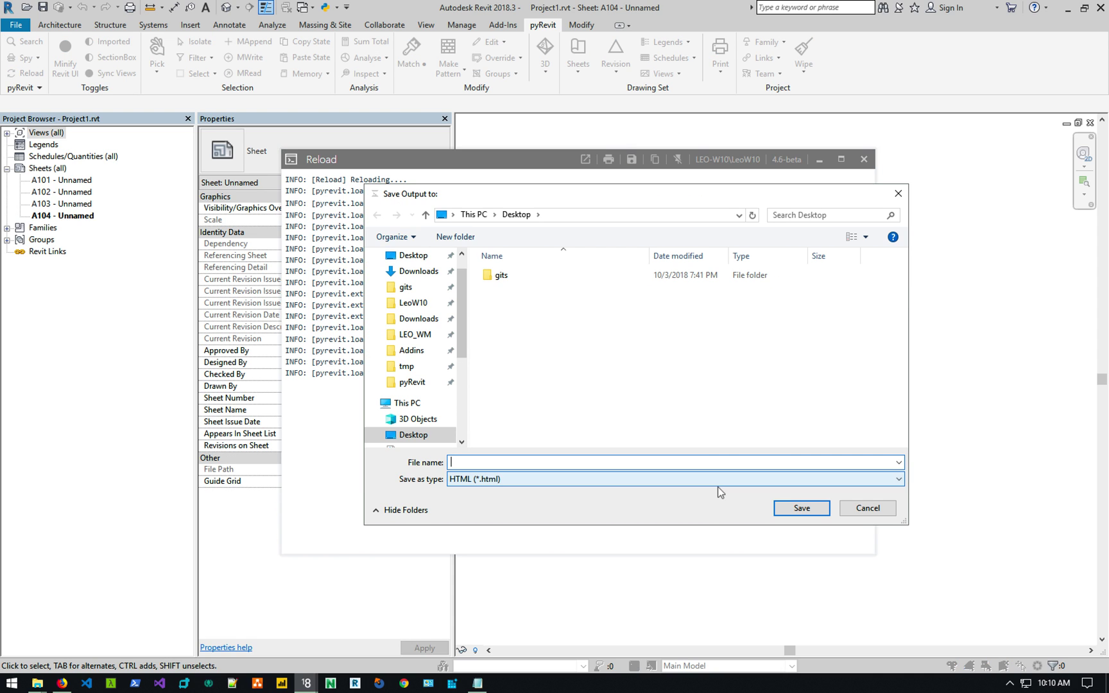
pyautogui.click(868, 509)
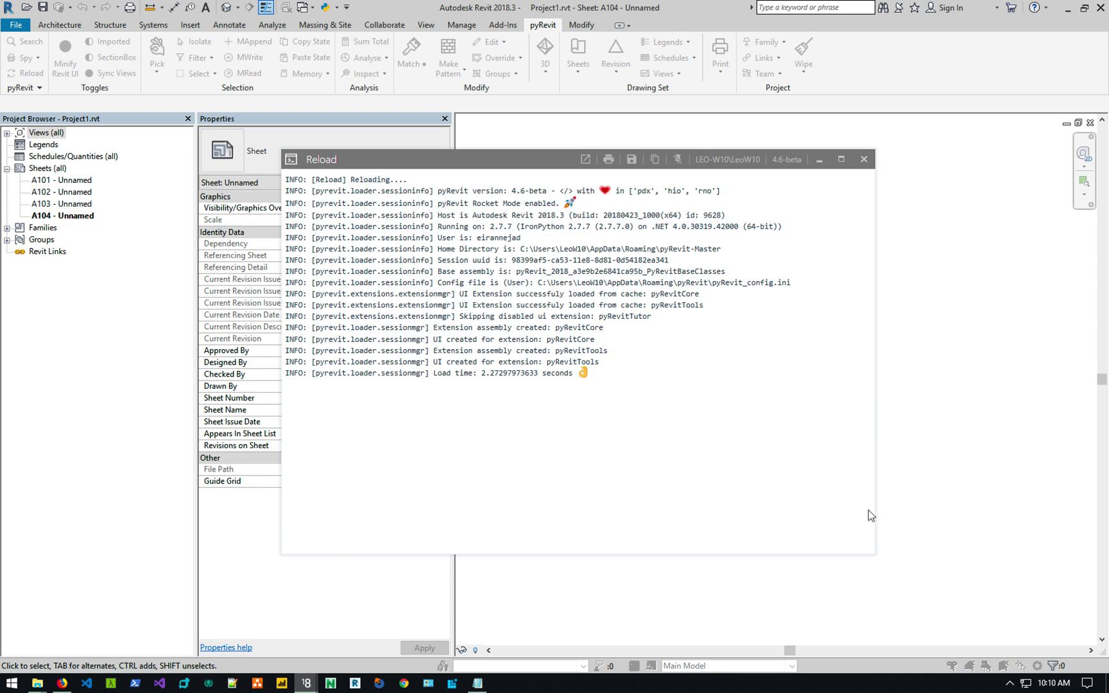
pyautogui.click(608, 160)
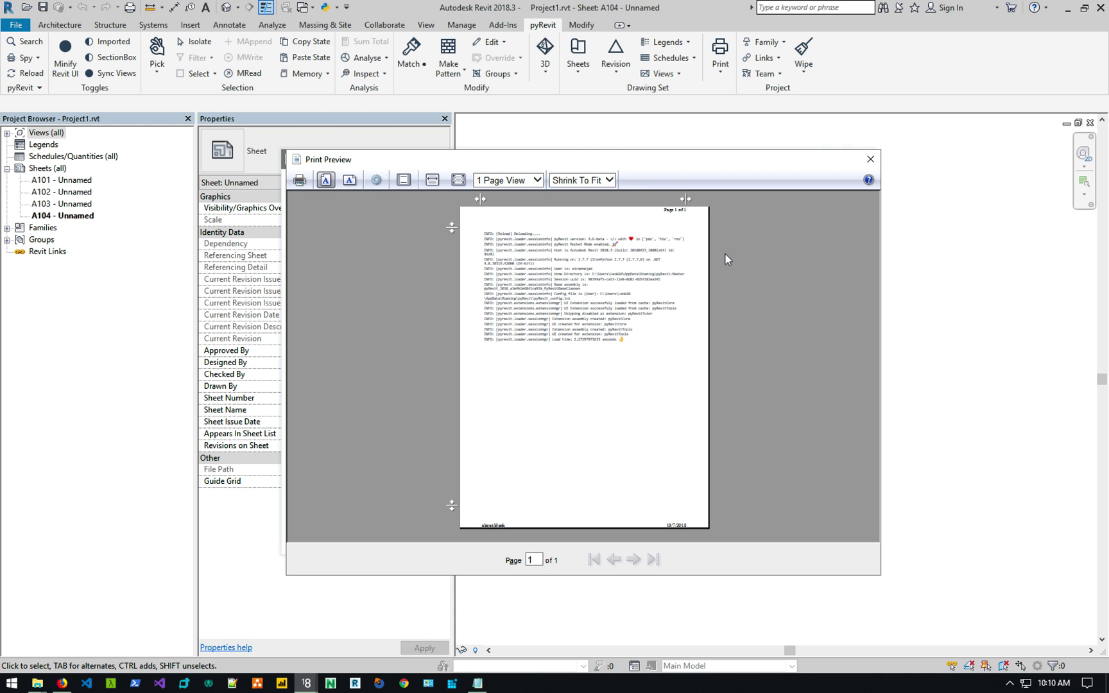
pyautogui.click(870, 160)
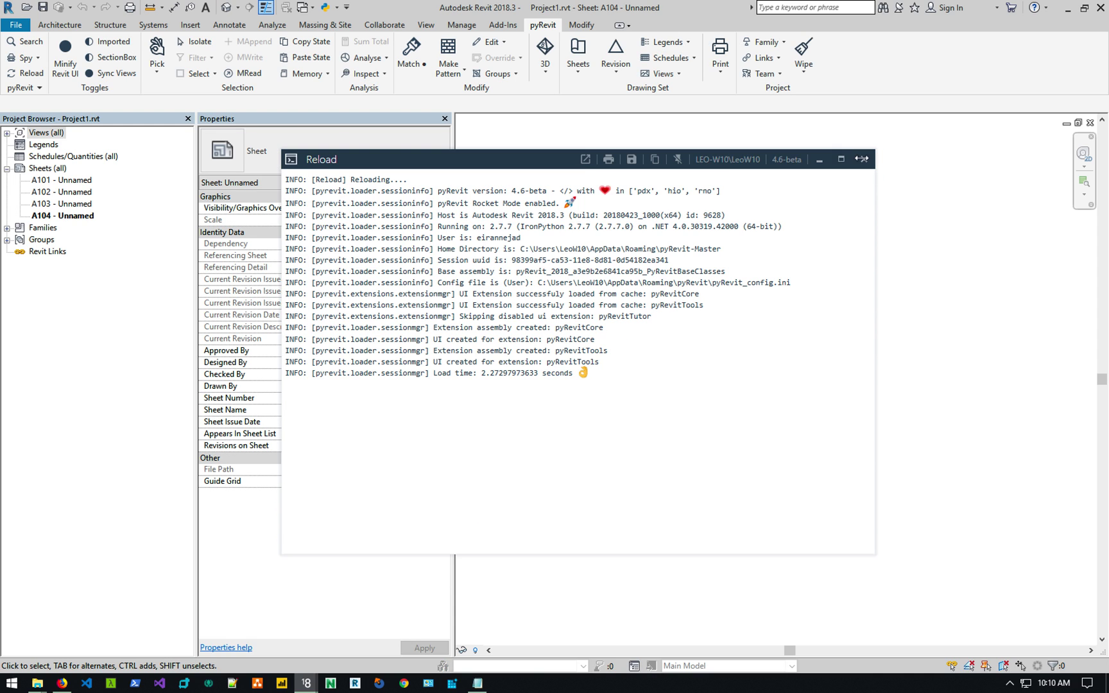
# Open the Reload output externally in Google Chrome and dismiss the default browser notice.
pyautogui.click(584, 160)
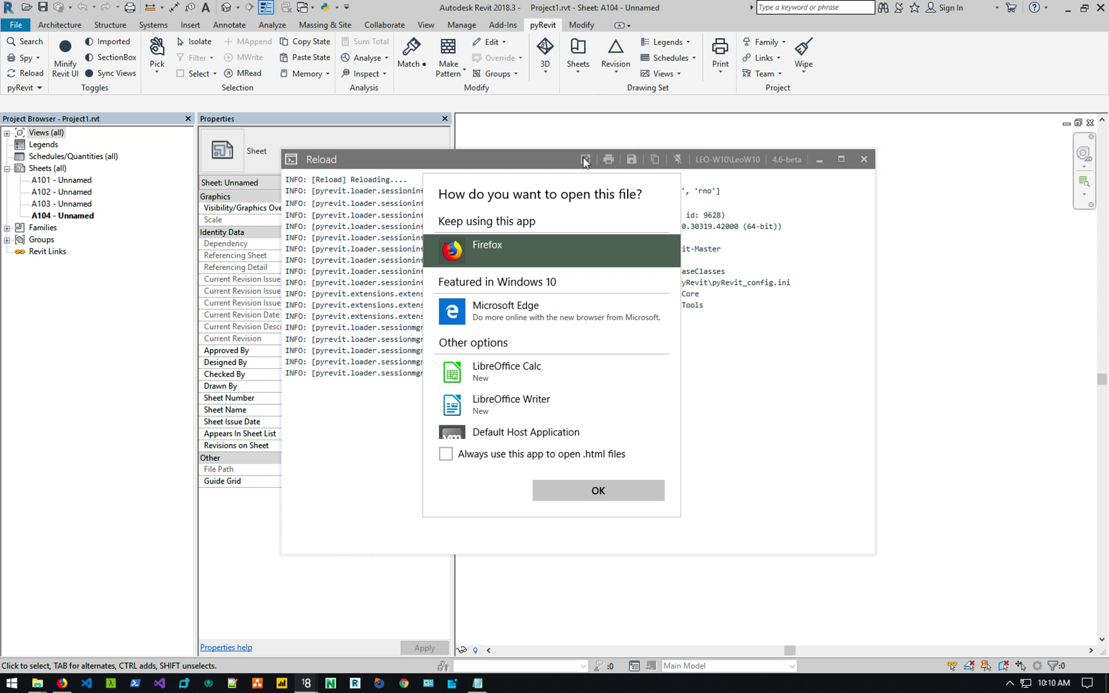
pyautogui.scroll(-3, 554, 388)
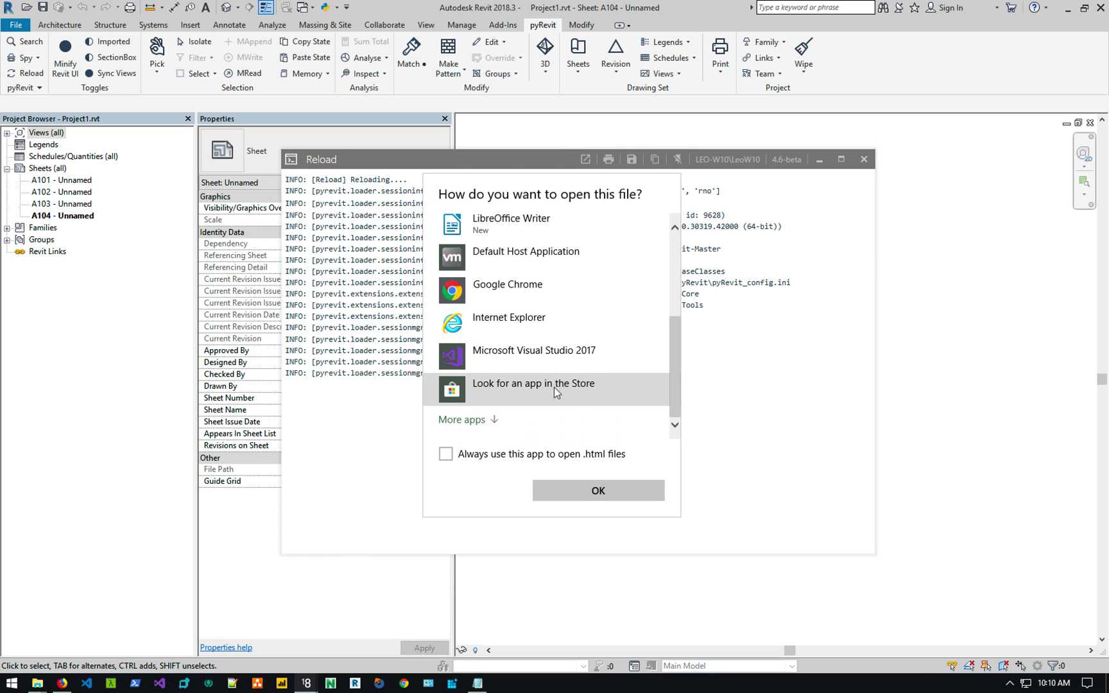
pyautogui.click(543, 314)
pyautogui.click(514, 290)
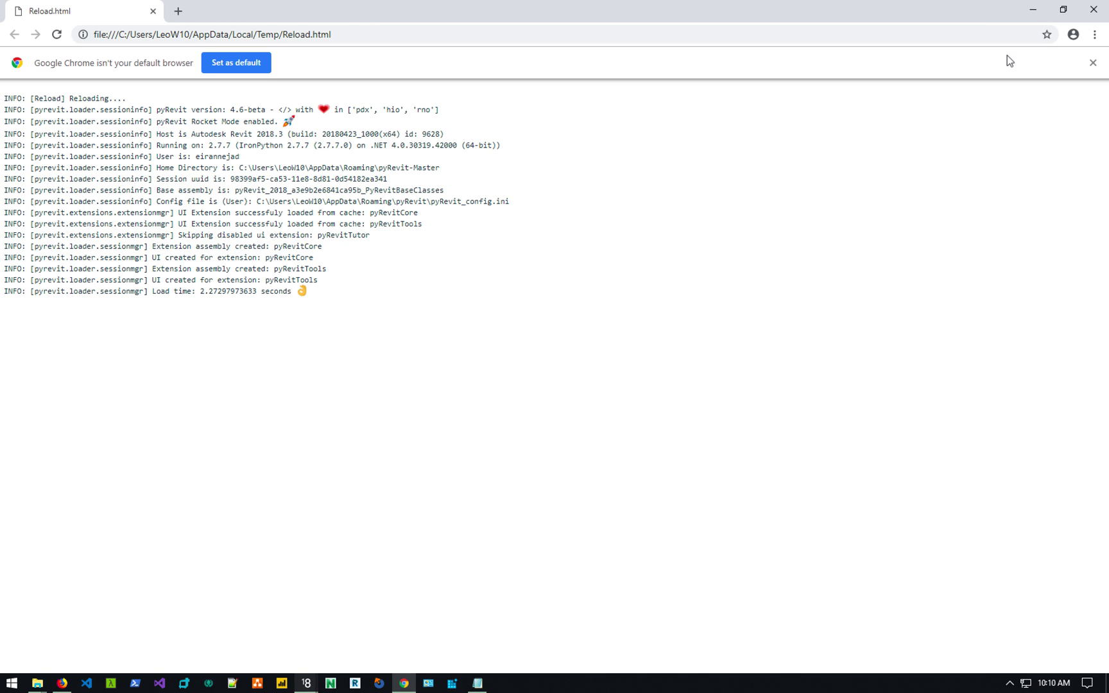
pyautogui.click(1093, 63)
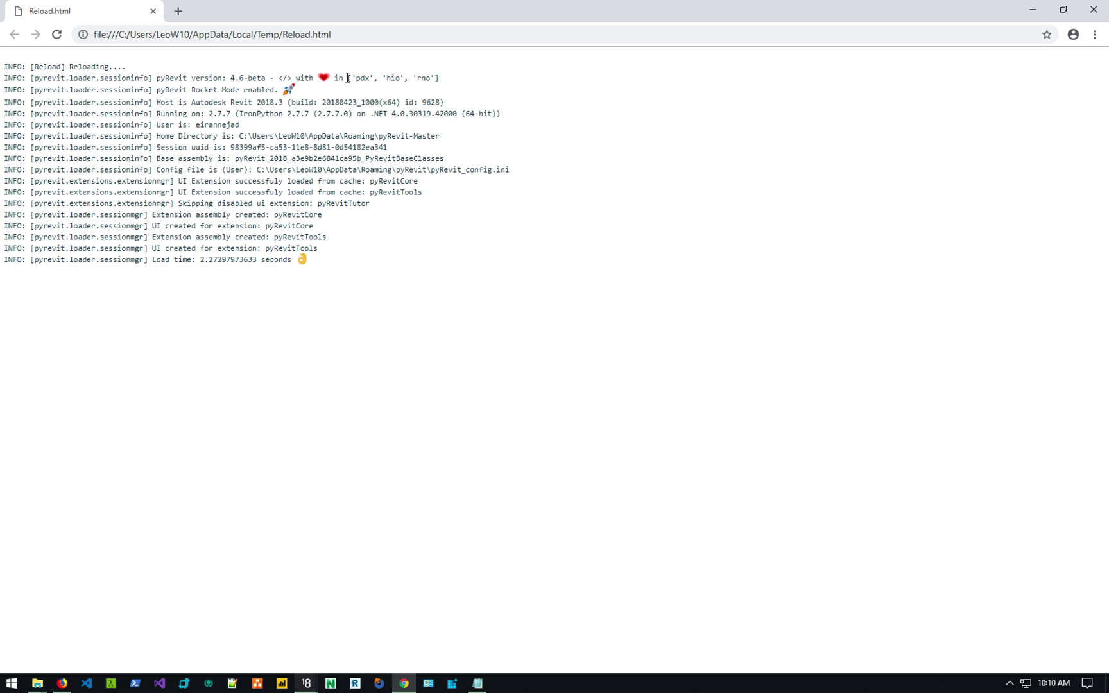
pyautogui.hotkey('alt', 'f')
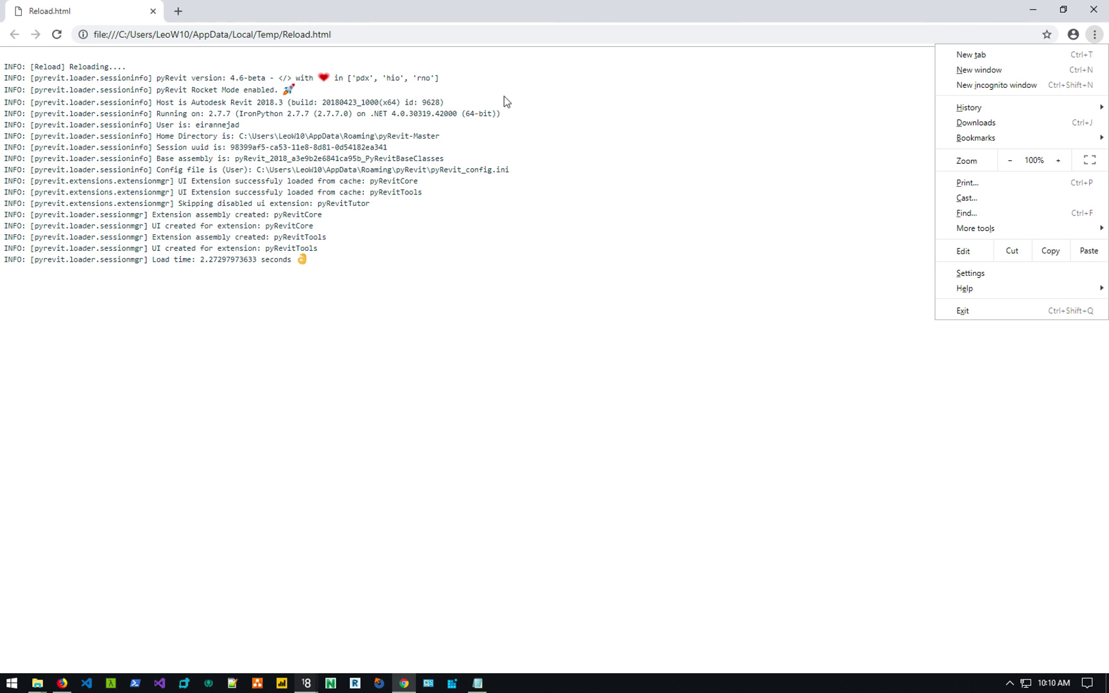
pyautogui.press('s')
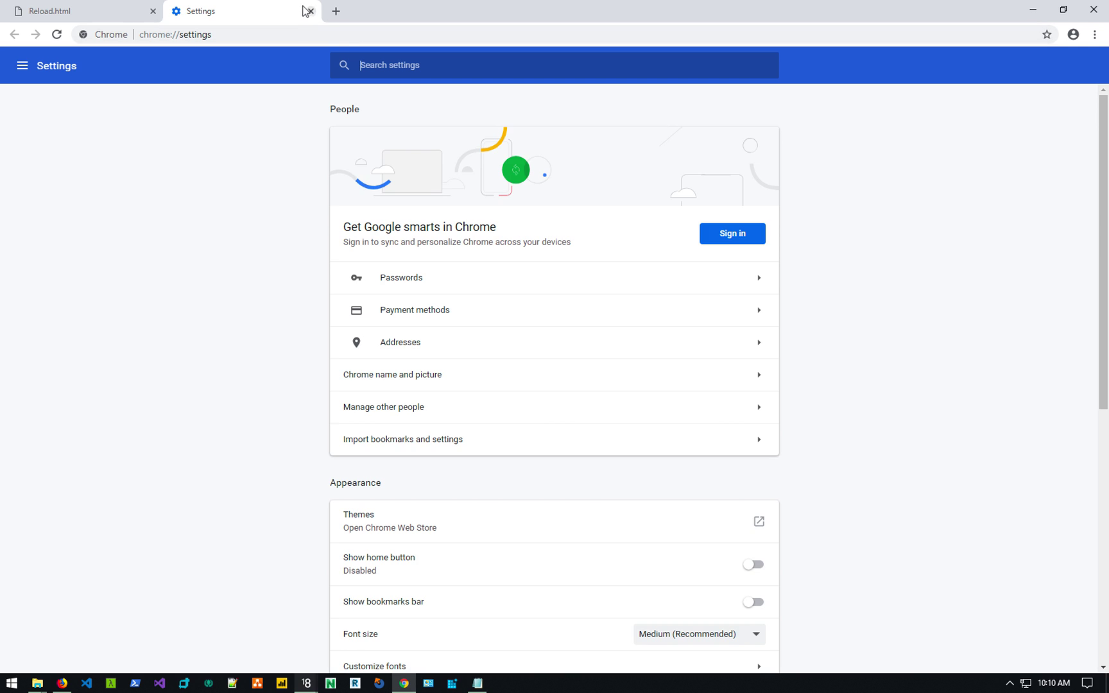
pyautogui.click(309, 11)
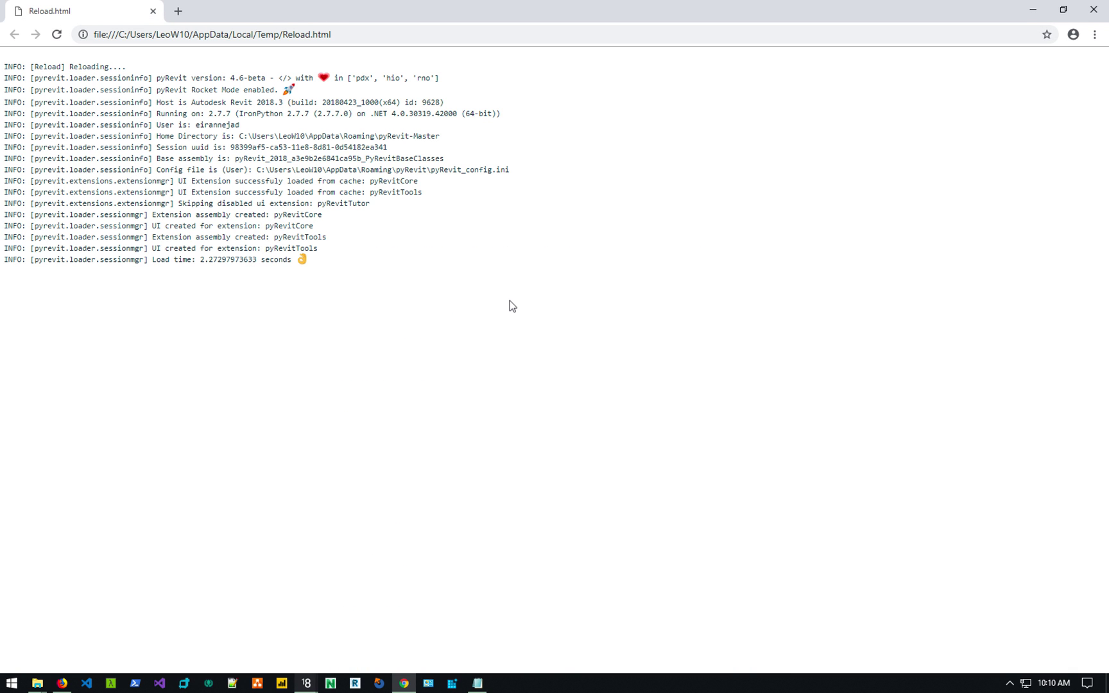
# Search the Reload.html page for "master" and close the browser.
pyautogui.hotkey('ctrl', 'f')
pyautogui.write('master')
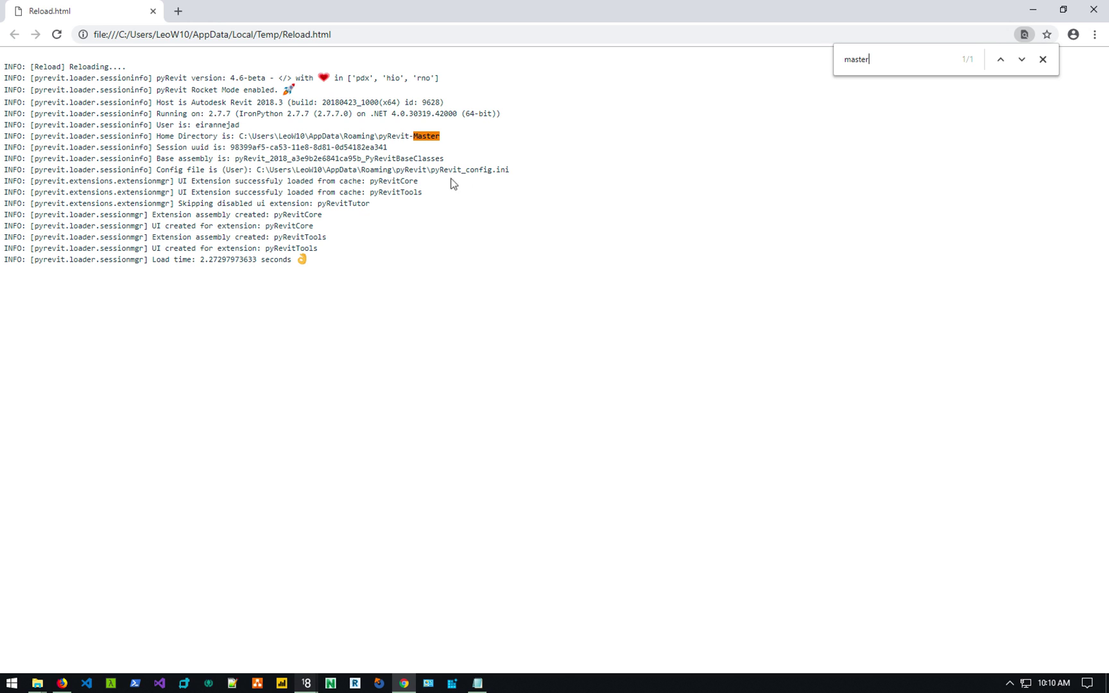
pyautogui.click(1093, 9)
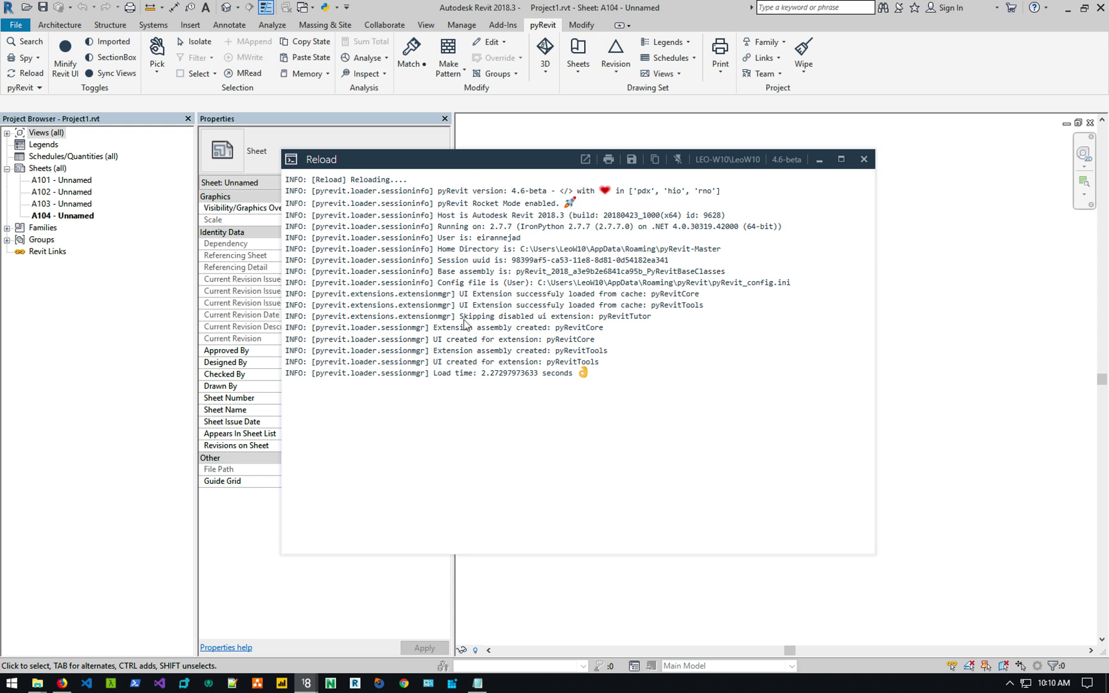
# Close the Reload output window, check the list of new 4.6 features in Notepad, and return to Revit.
pyautogui.moveTo(471, 161)
pyautogui.mouseDown()
pyautogui.moveTo(470, 117)
pyautogui.moveTo(431, 86)
pyautogui.moveTo(468, 137)
pyautogui.mouseUp()
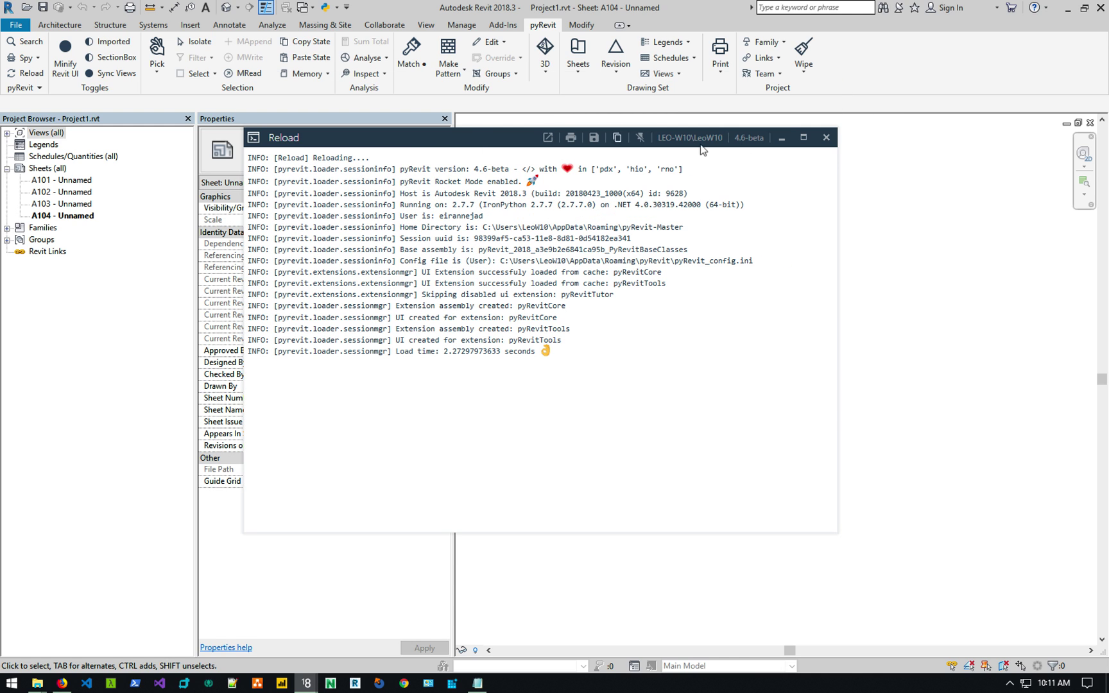
pyautogui.click(827, 138)
pyautogui.click(478, 683)
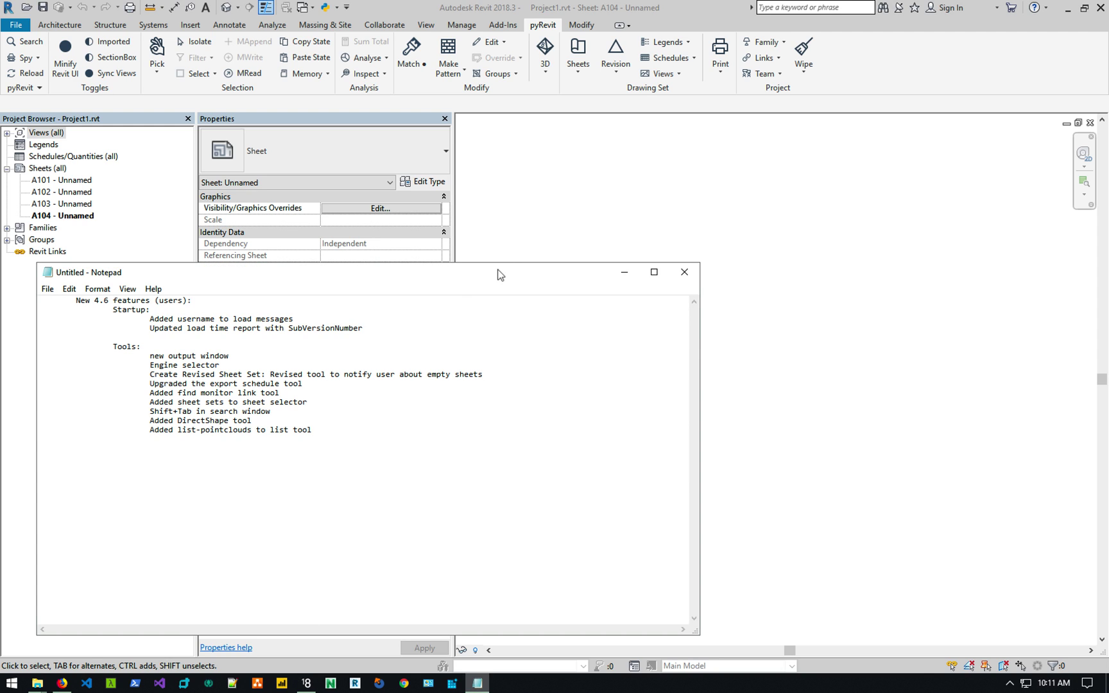
pyautogui.click(539, 178)
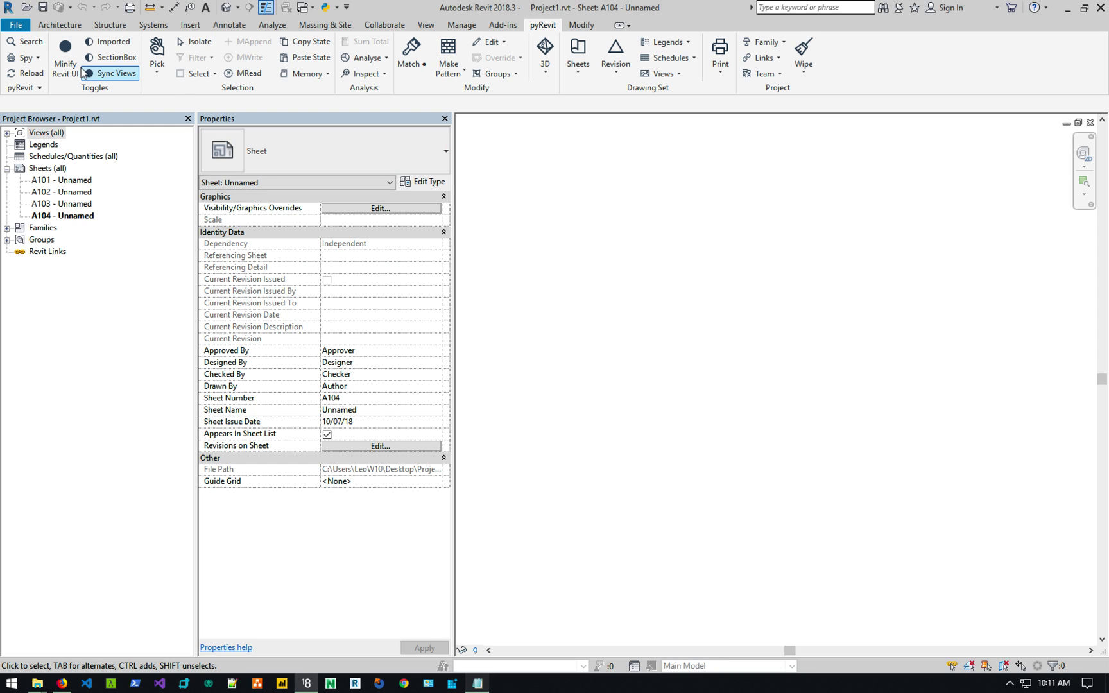
# Open the pyRevit Settings dialog and expand pyRevit Core Settings to reach the Engine section.
pyautogui.click(26, 88)
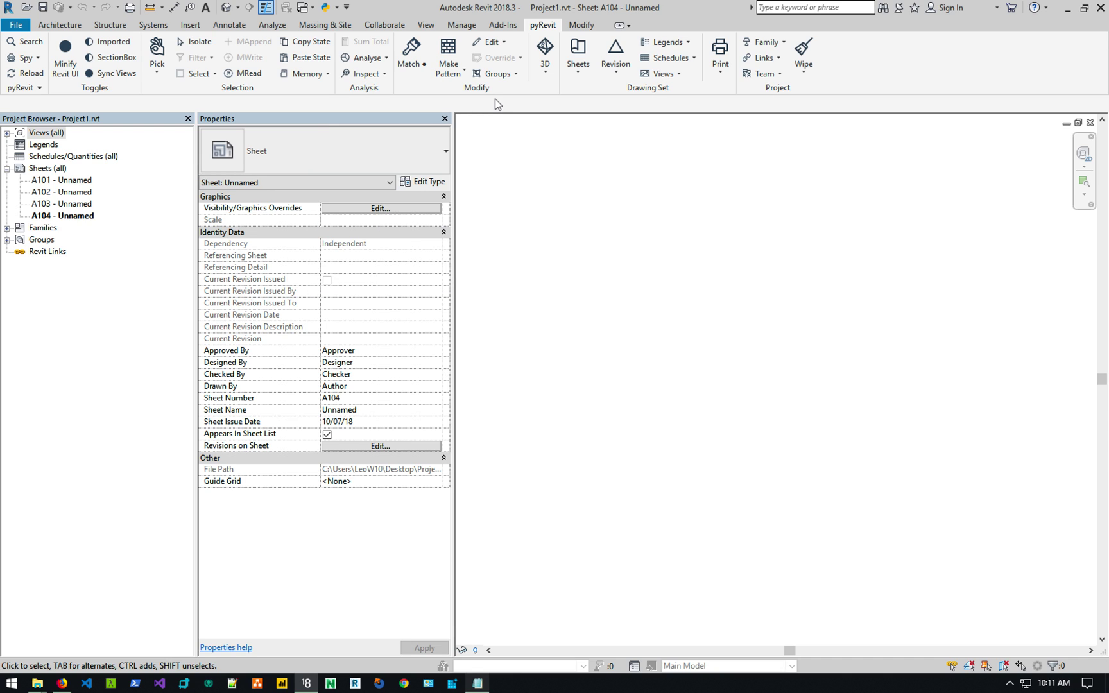
pyautogui.click(23, 91)
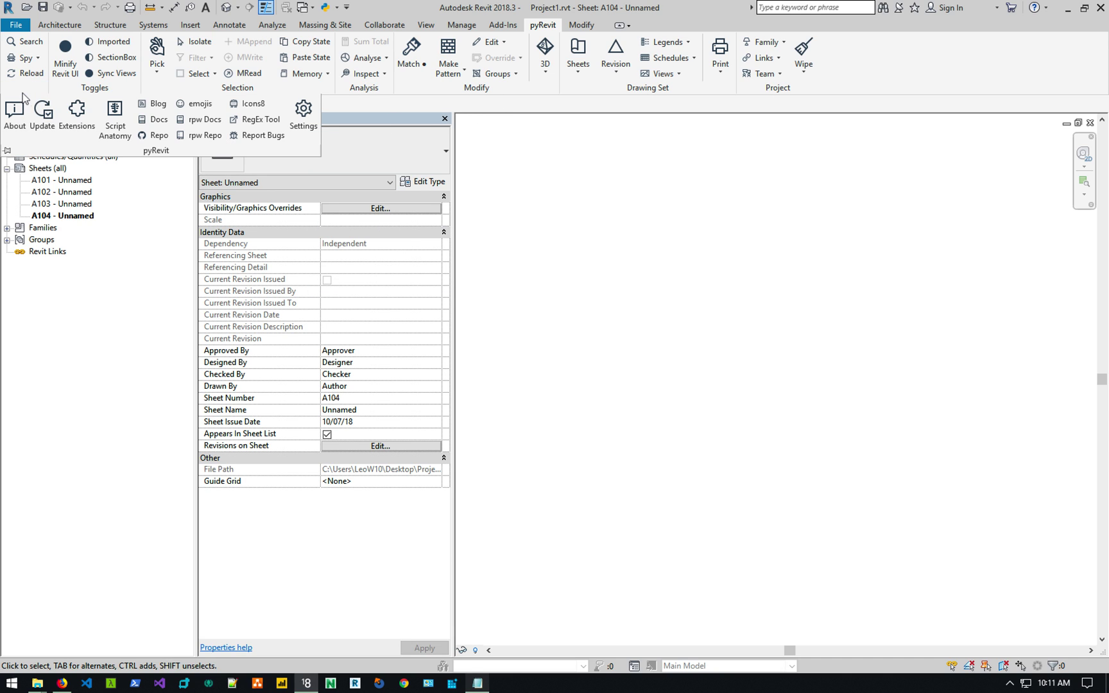
pyautogui.click(303, 115)
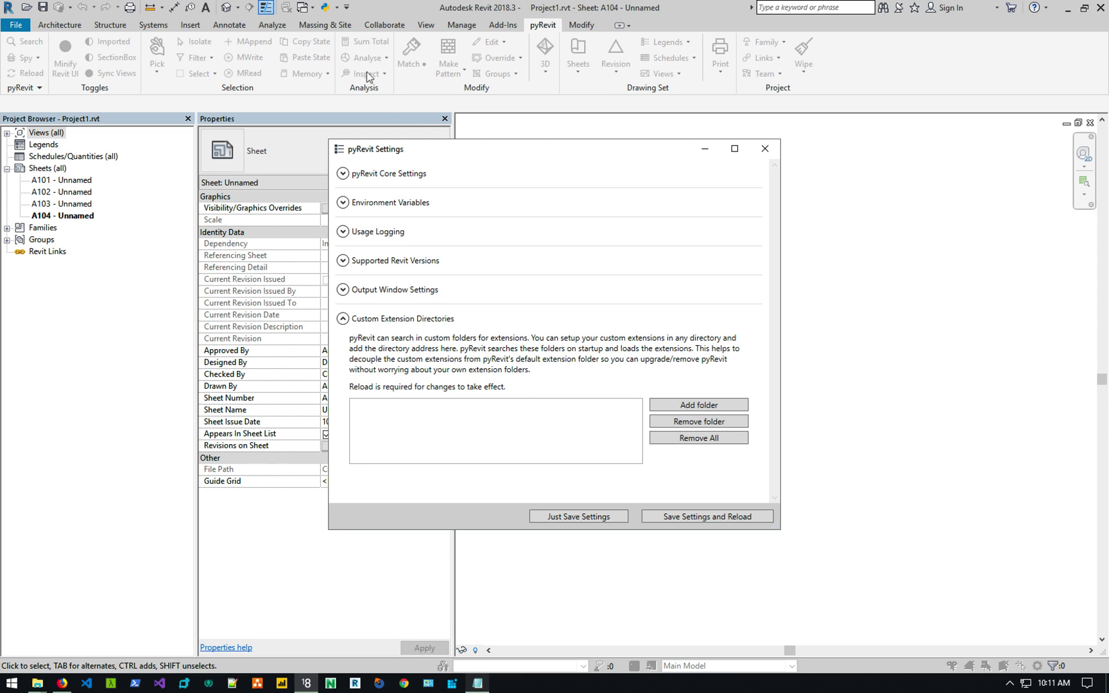
pyautogui.click(396, 174)
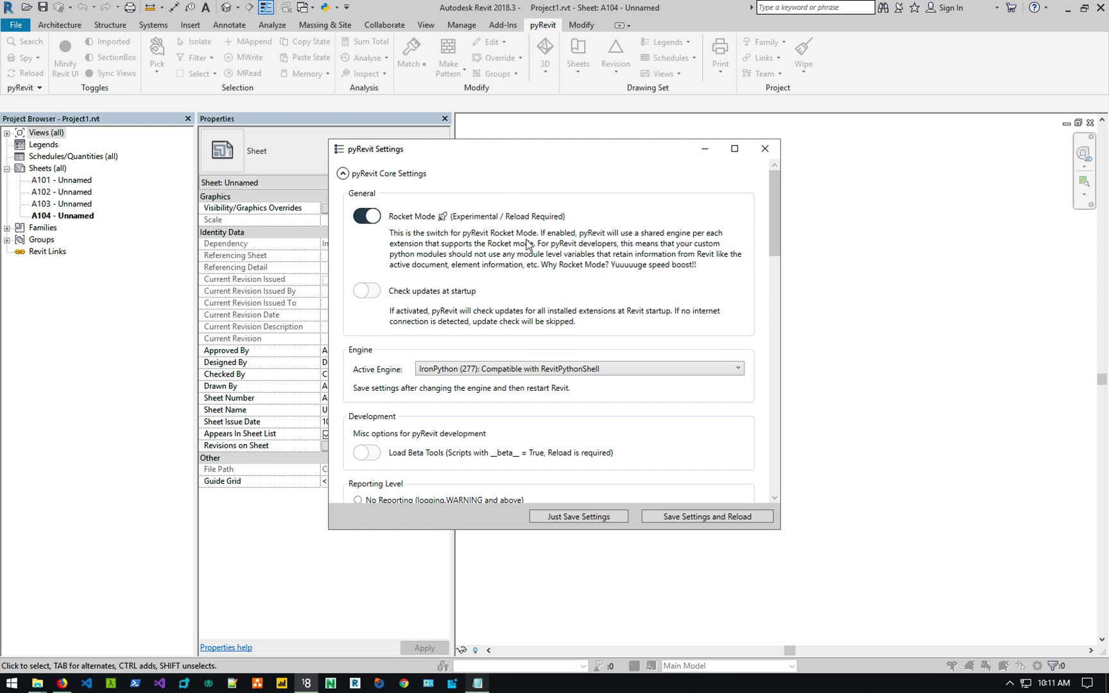
pyautogui.scroll(-2, 555, 258)
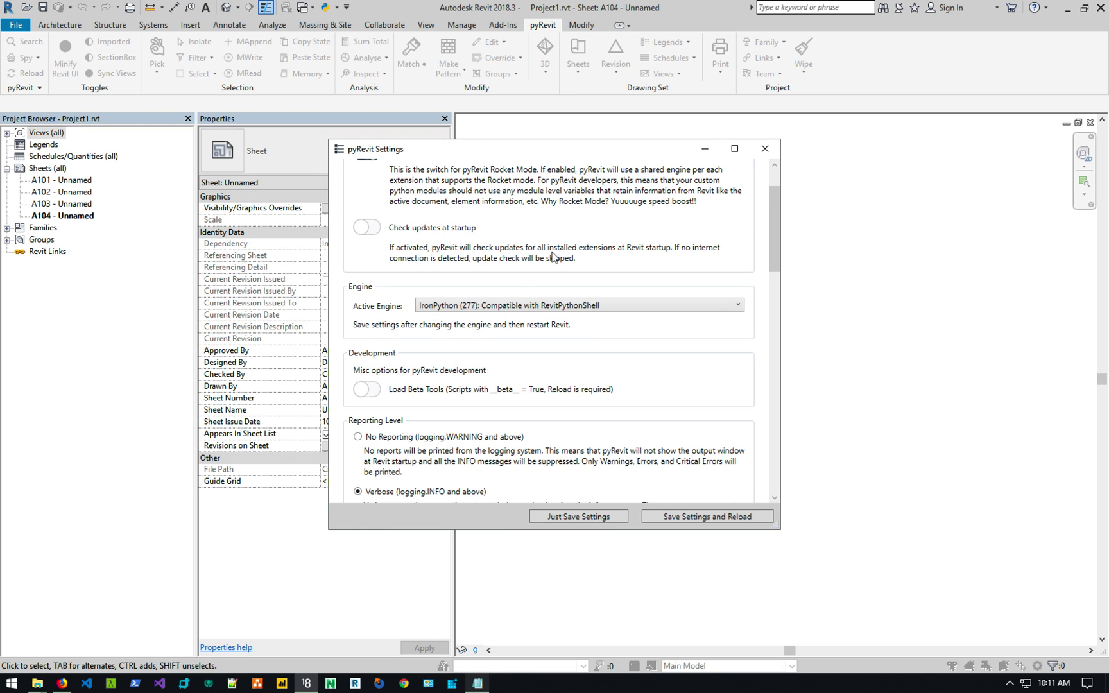
pyautogui.scroll(-1, 375, 308)
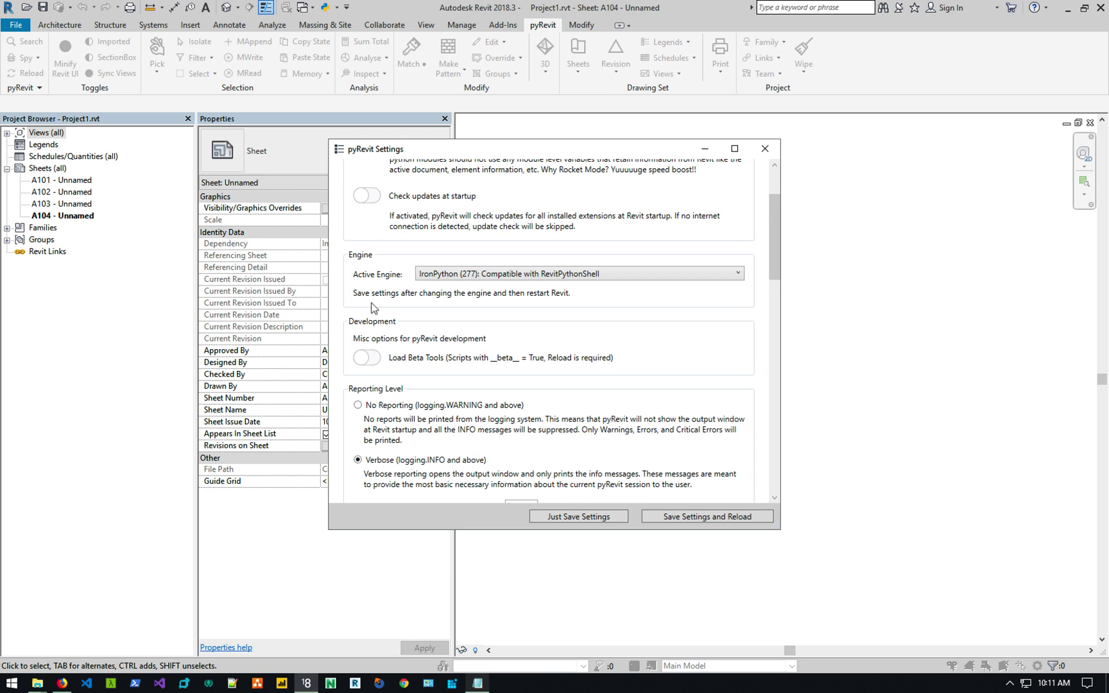
# Try IronPython (273) as the active engine, then switch back to IronPython (277) without saving.
pyautogui.click(494, 280)
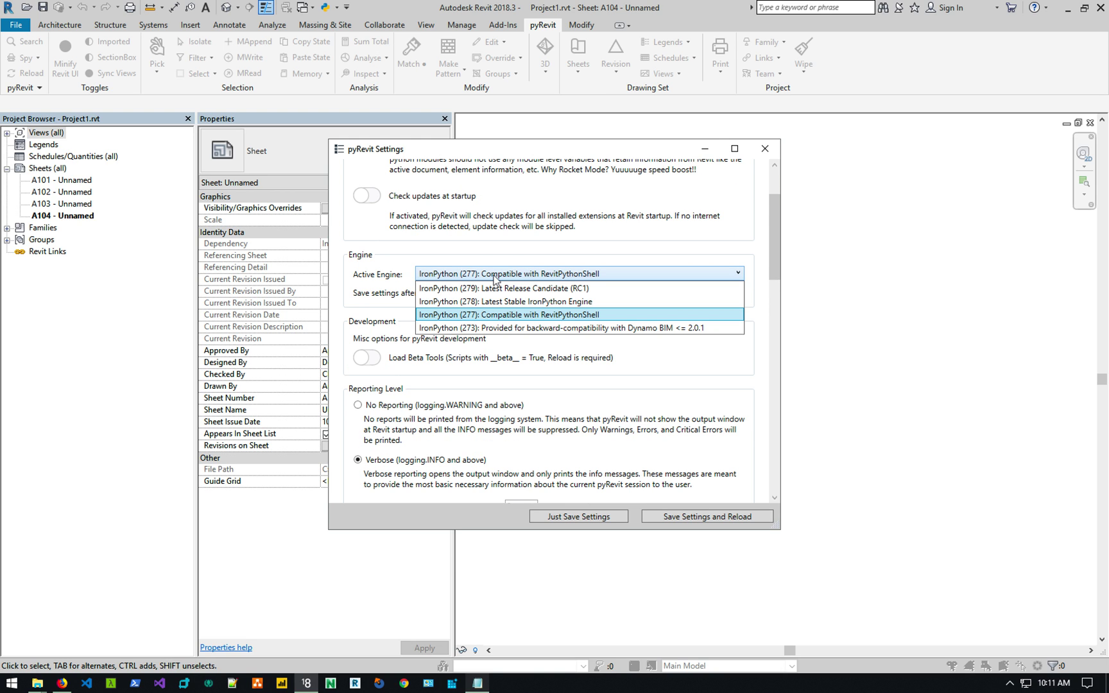
pyautogui.click(520, 327)
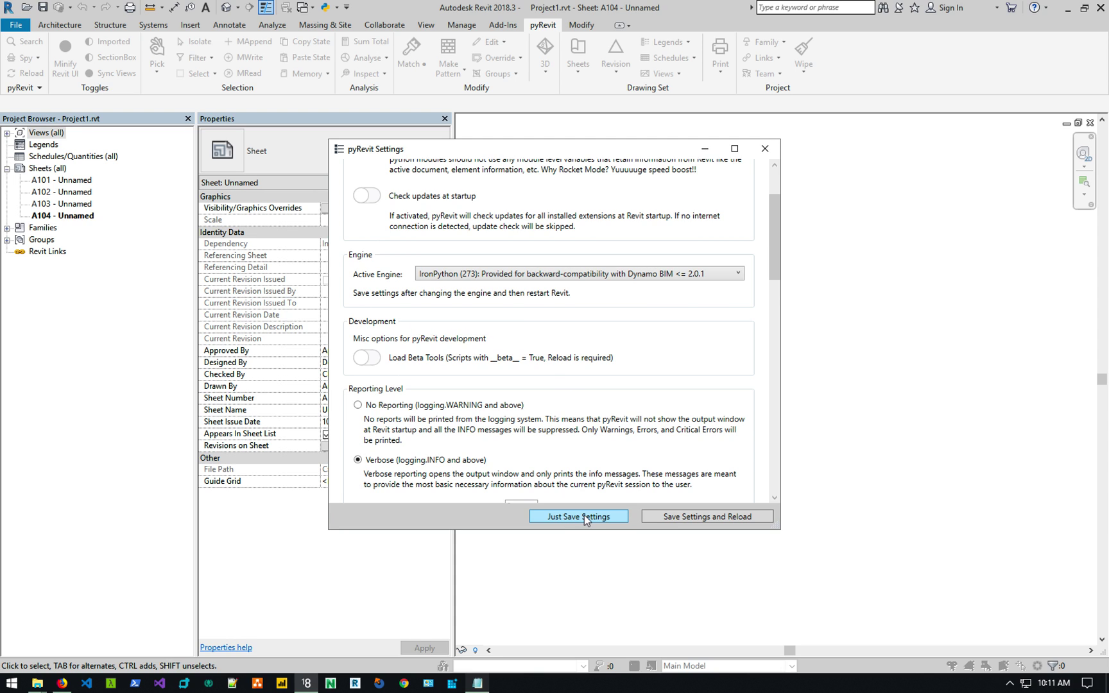
pyautogui.click(561, 276)
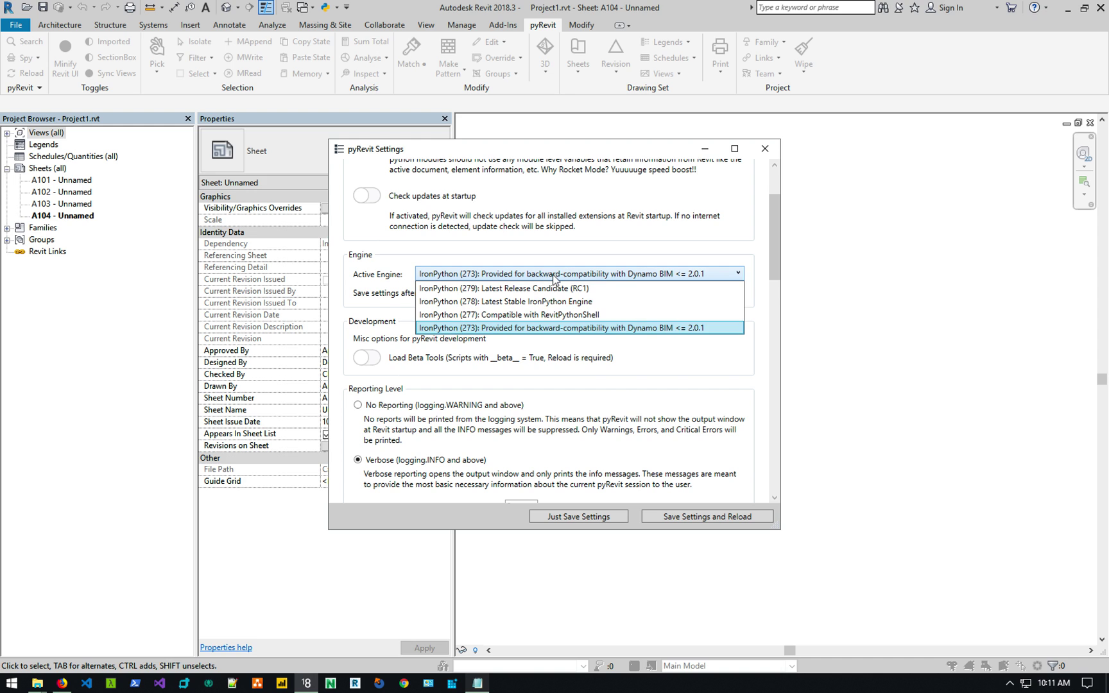
pyautogui.click(549, 316)
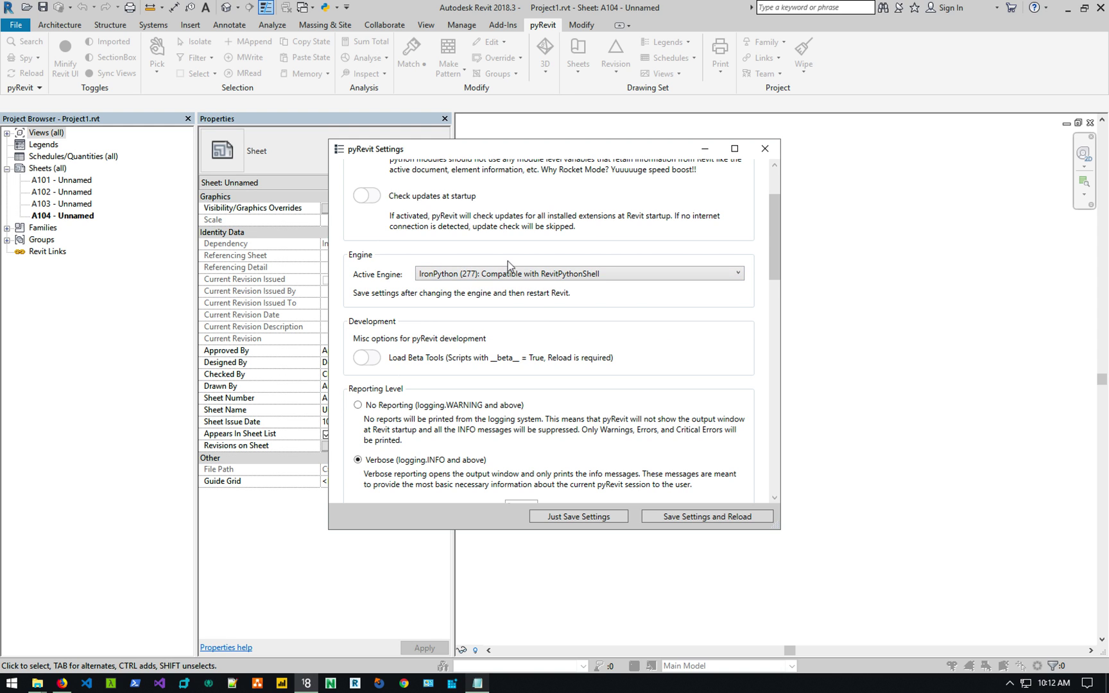
# Review the Rocket Mode setting and available engines, collapse pyRevit Core Settings, and bring up the feature list in Notepad.
pyautogui.scroll(-1, 563, 293)
pyautogui.scroll(2, 564, 294)
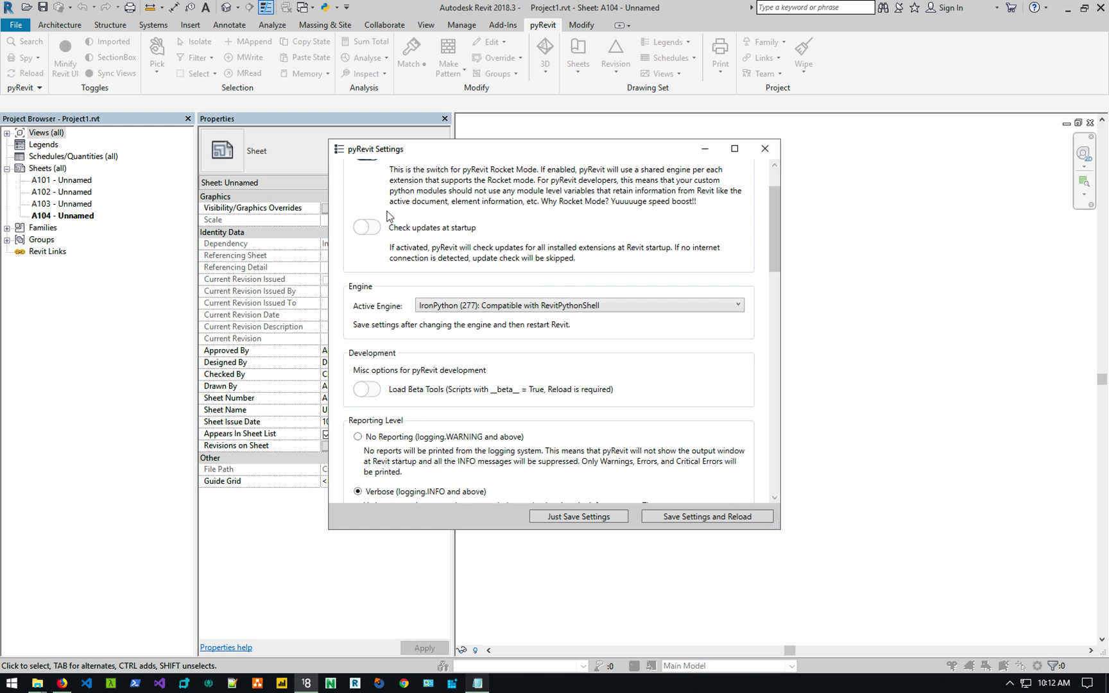
pyautogui.scroll(2, 417, 215)
pyautogui.click(536, 369)
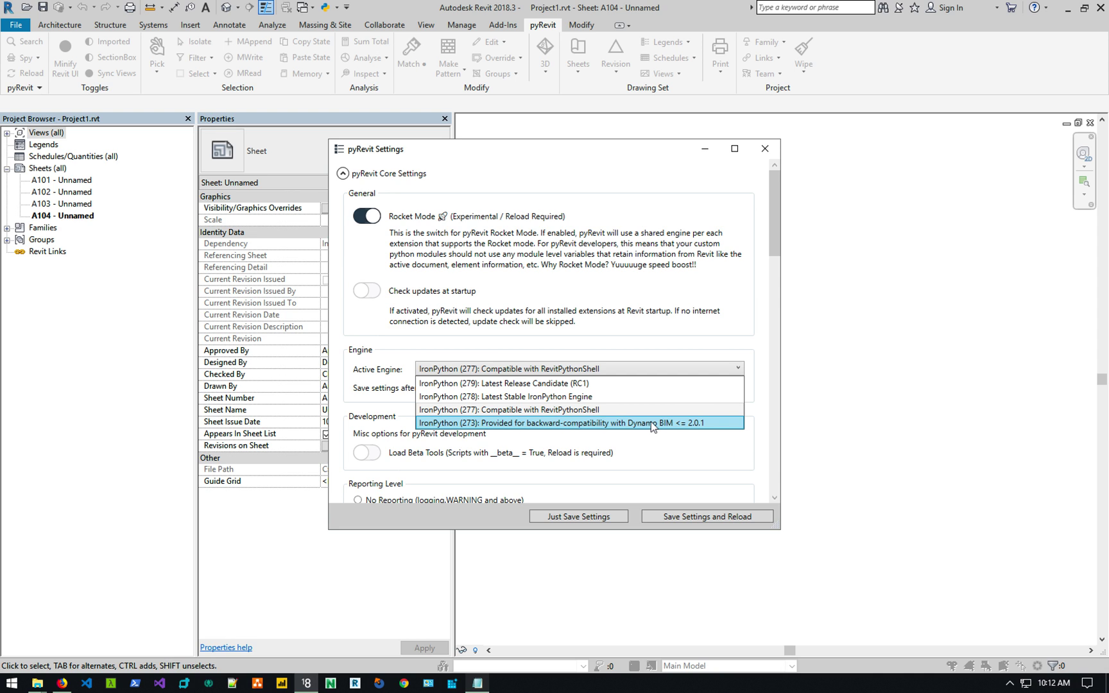
pyautogui.press('Escape')
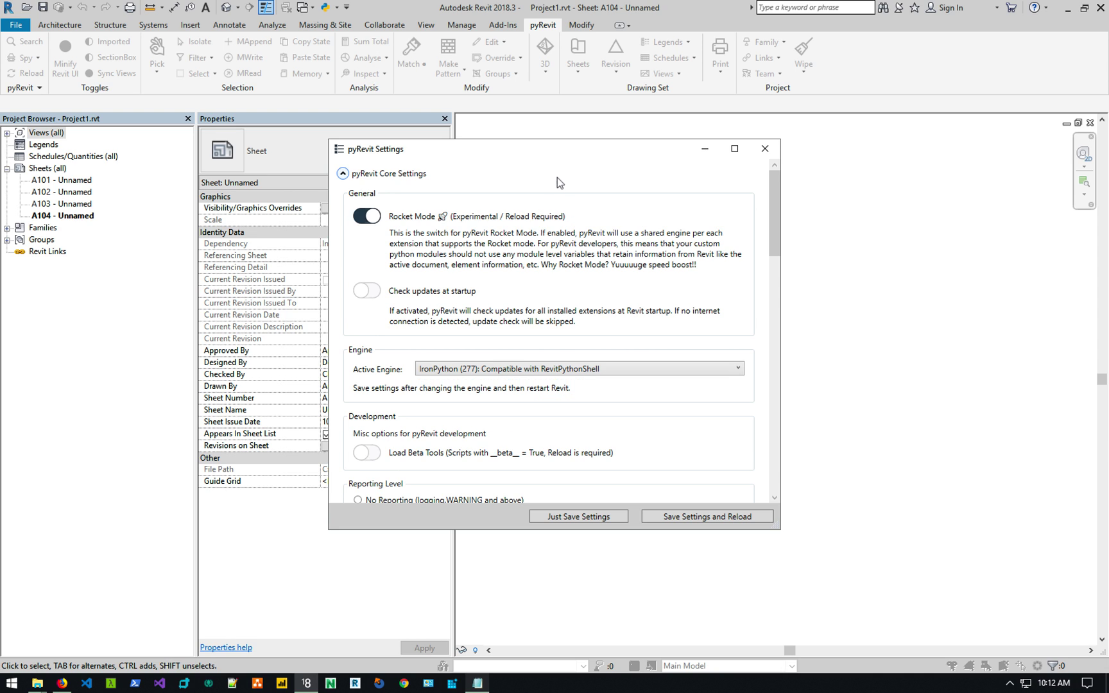
pyautogui.click(389, 173)
pyautogui.click(478, 682)
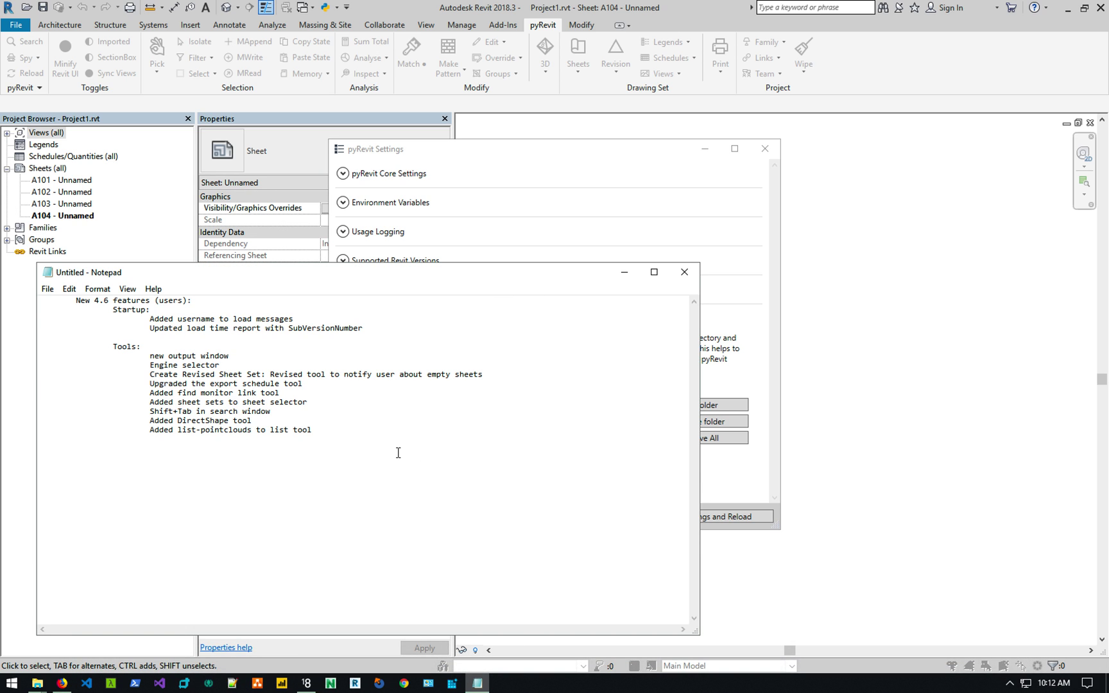
# Close the pyRevit Settings dialog without saving and go to the %appdata% folder in File Explorer.
pyautogui.click(800, 179)
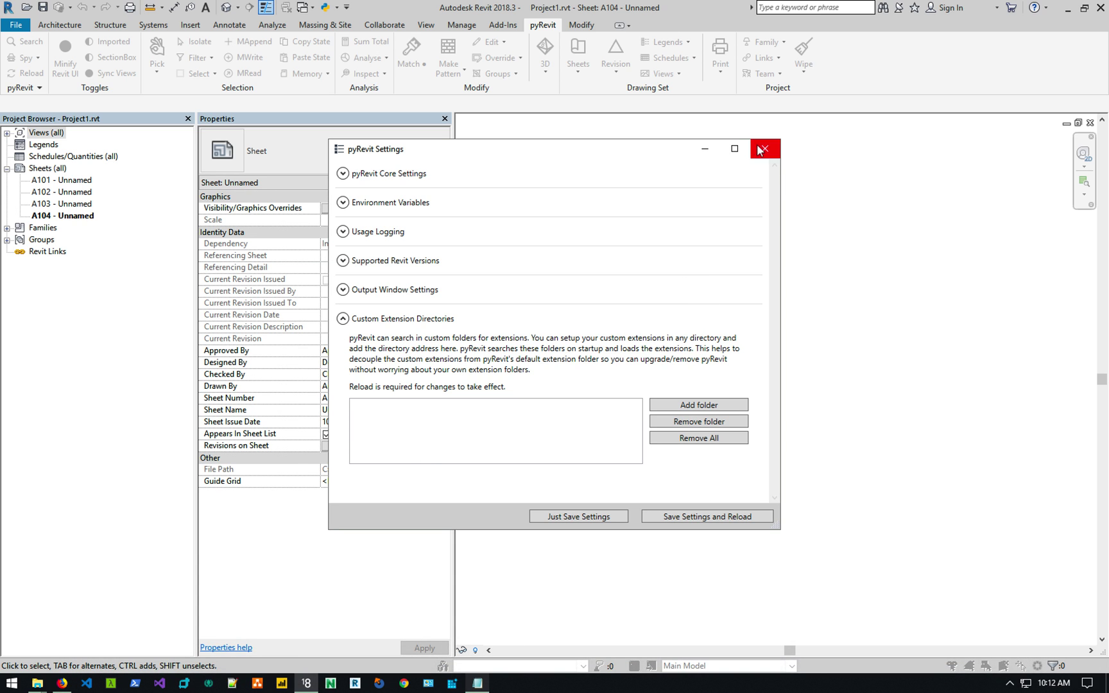
pyautogui.click(762, 149)
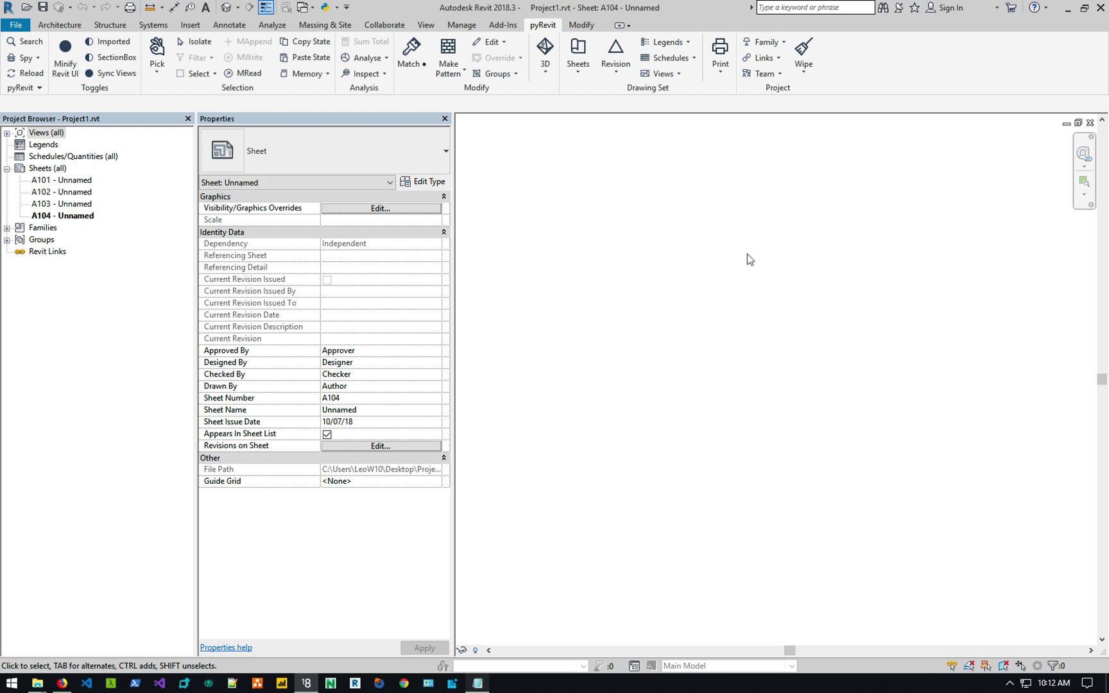
pyautogui.press('super+e')
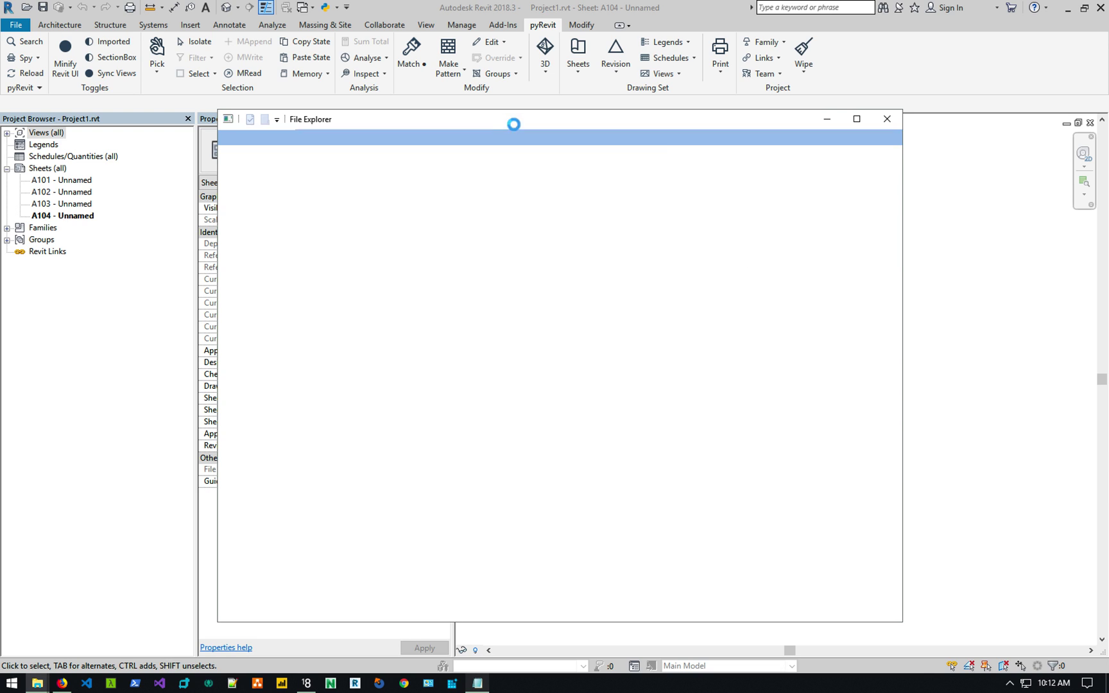
pyautogui.click(430, 158)
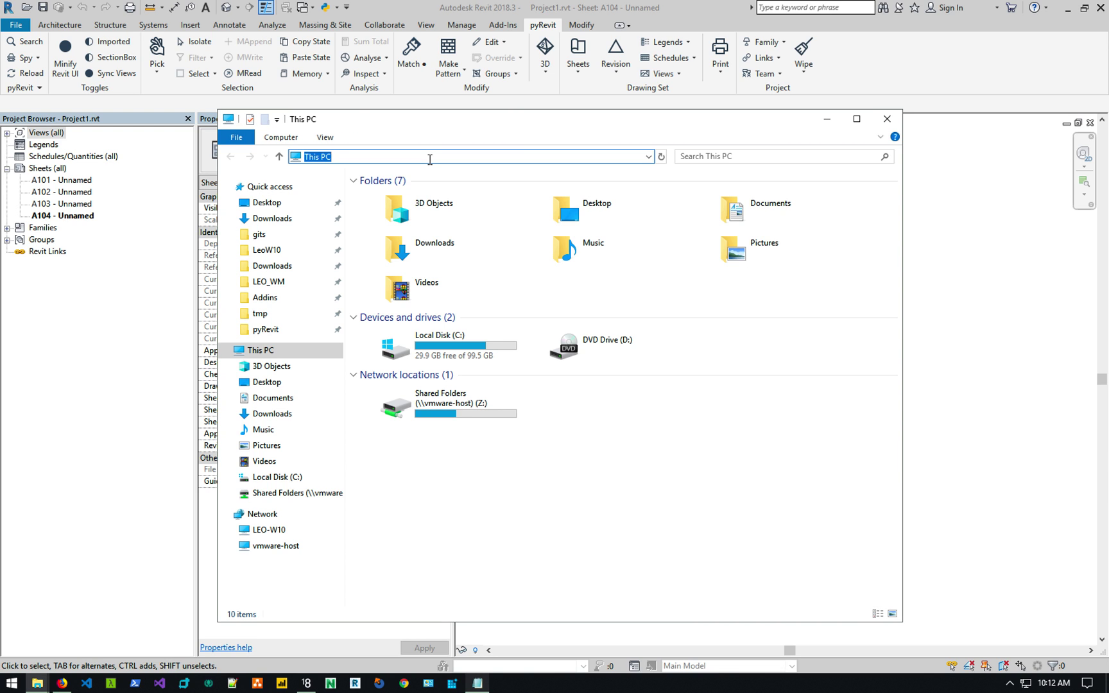
pyautogui.write('%appdata%')
pyautogui.press('Return')
# Check the size on disk of the pyRevit-Master folder in its properties, then close the properties.
pyautogui.click(411, 571)
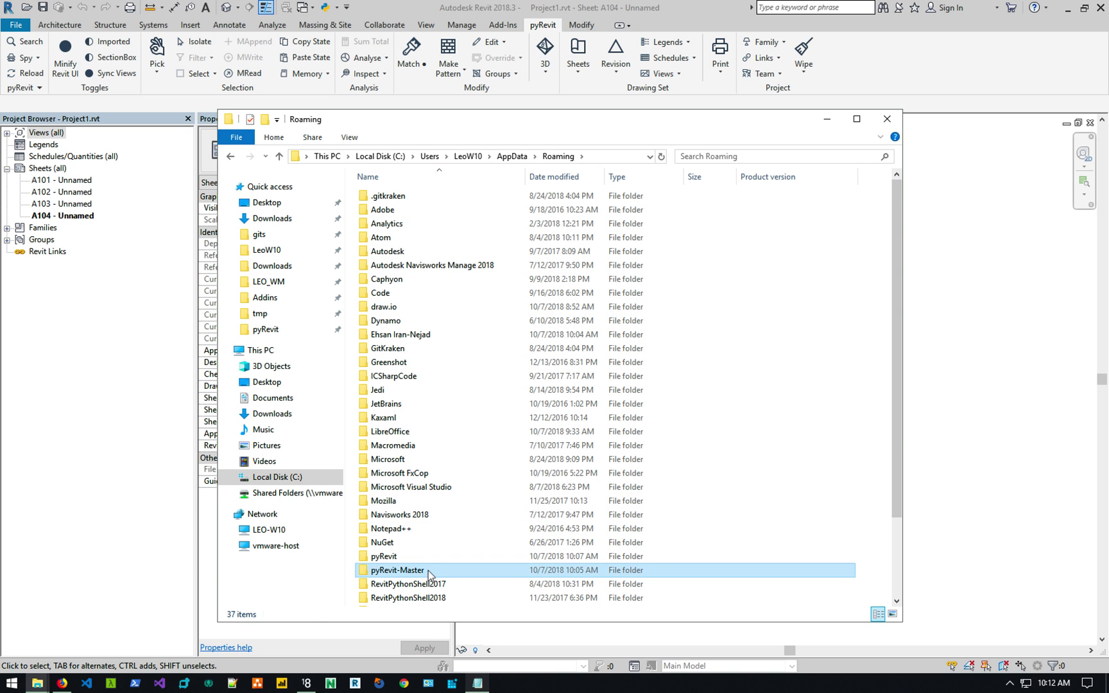
pyautogui.rightClick(429, 571)
pyautogui.click(488, 557)
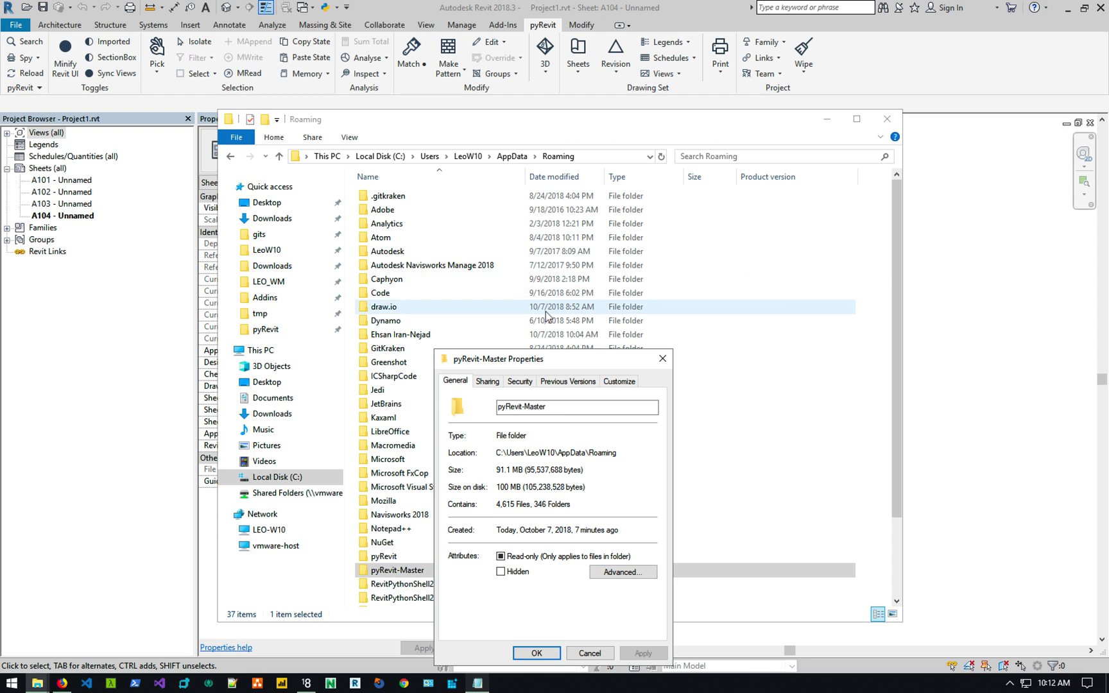
pyautogui.moveTo(498, 487); pyautogui.dragTo(526, 487)
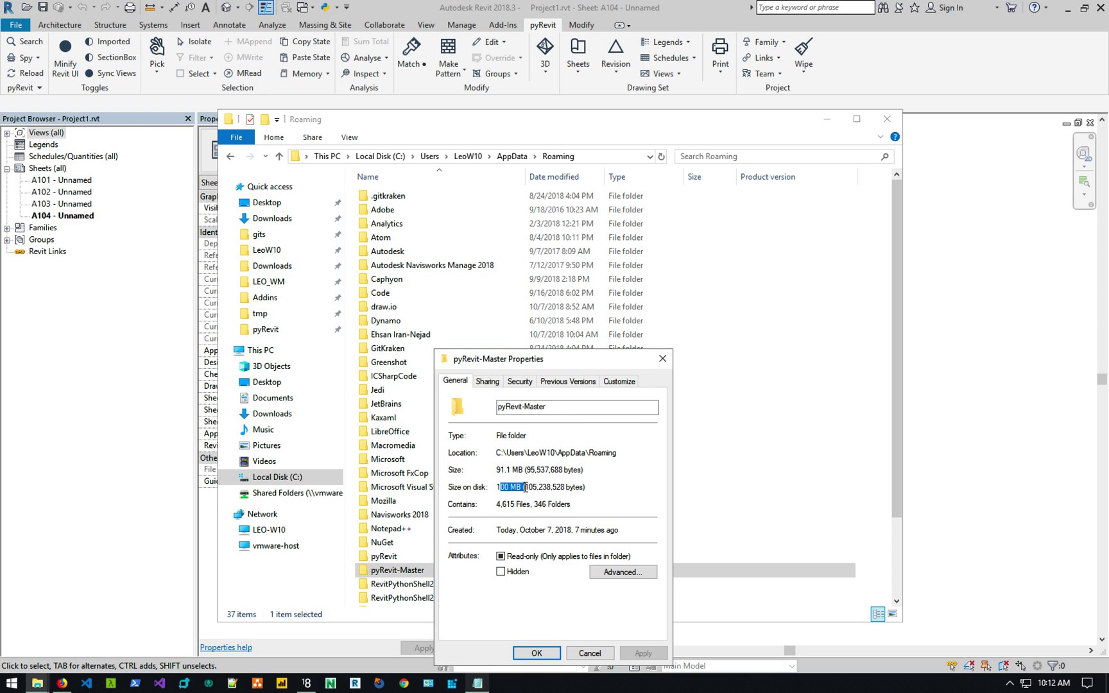
pyautogui.click(541, 489)
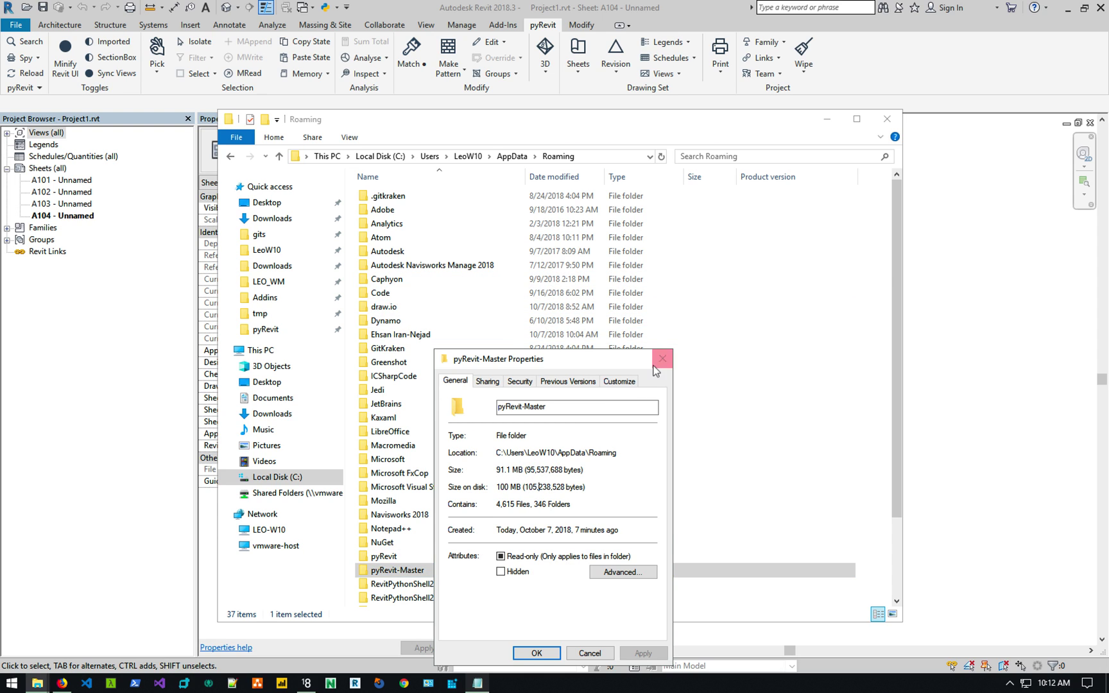
pyautogui.click(662, 361)
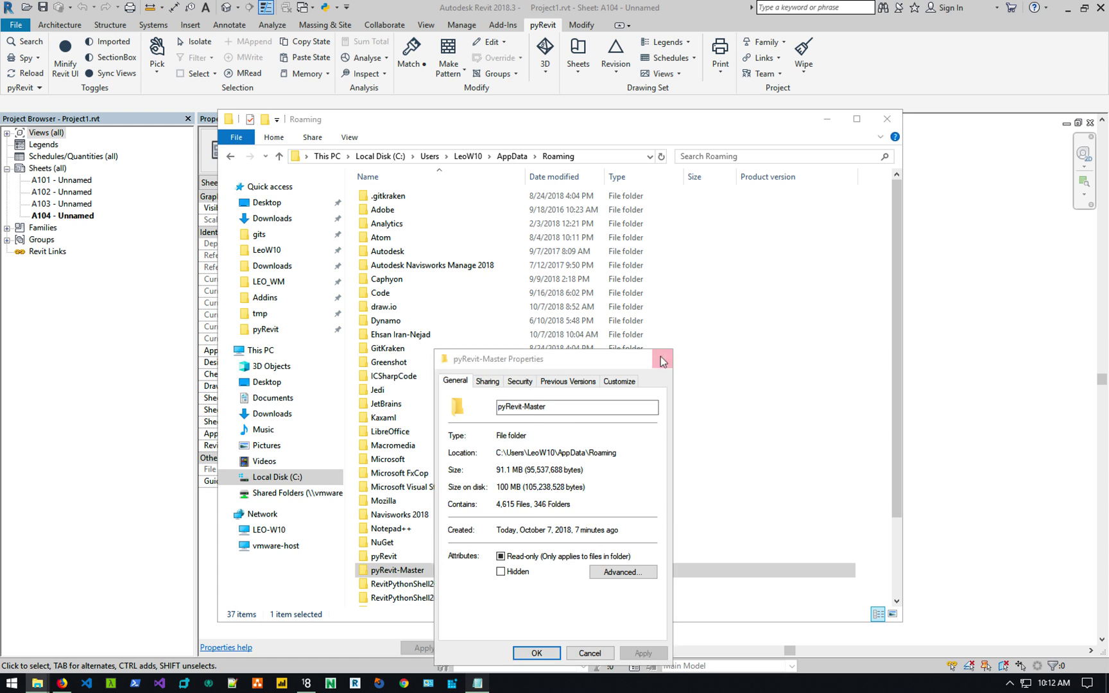
# Open the pyRevit-Master folder, go back to the Roaming folder, and close File Explorer.
pyautogui.doubleClick(427, 570)
pyautogui.click(514, 156)
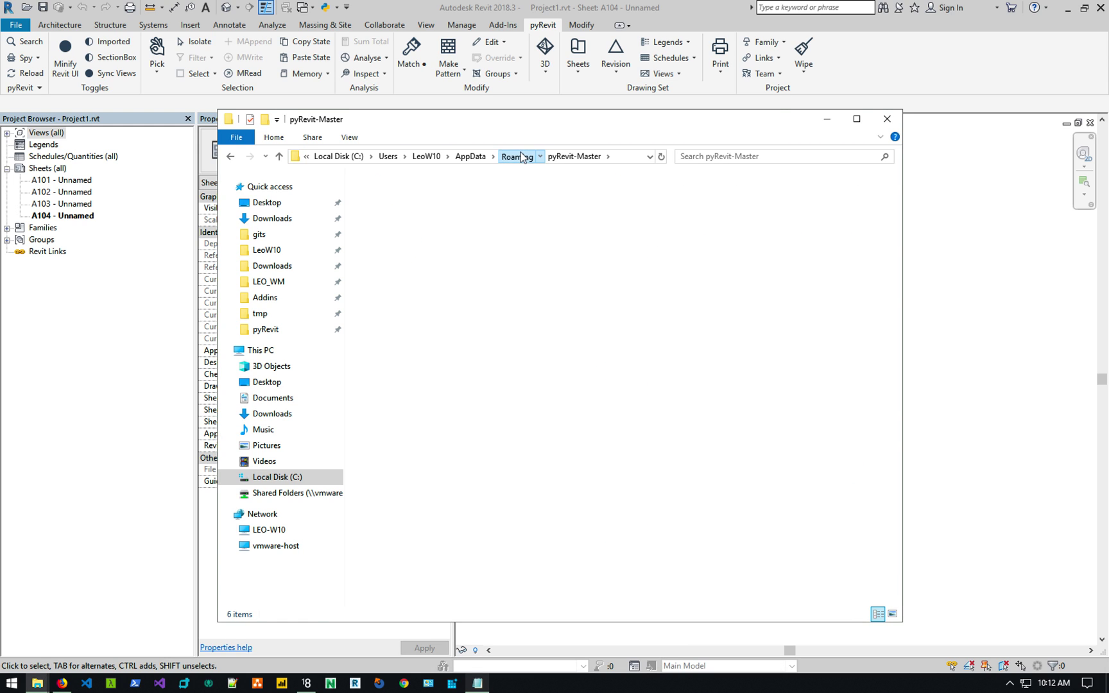
pyautogui.click(880, 119)
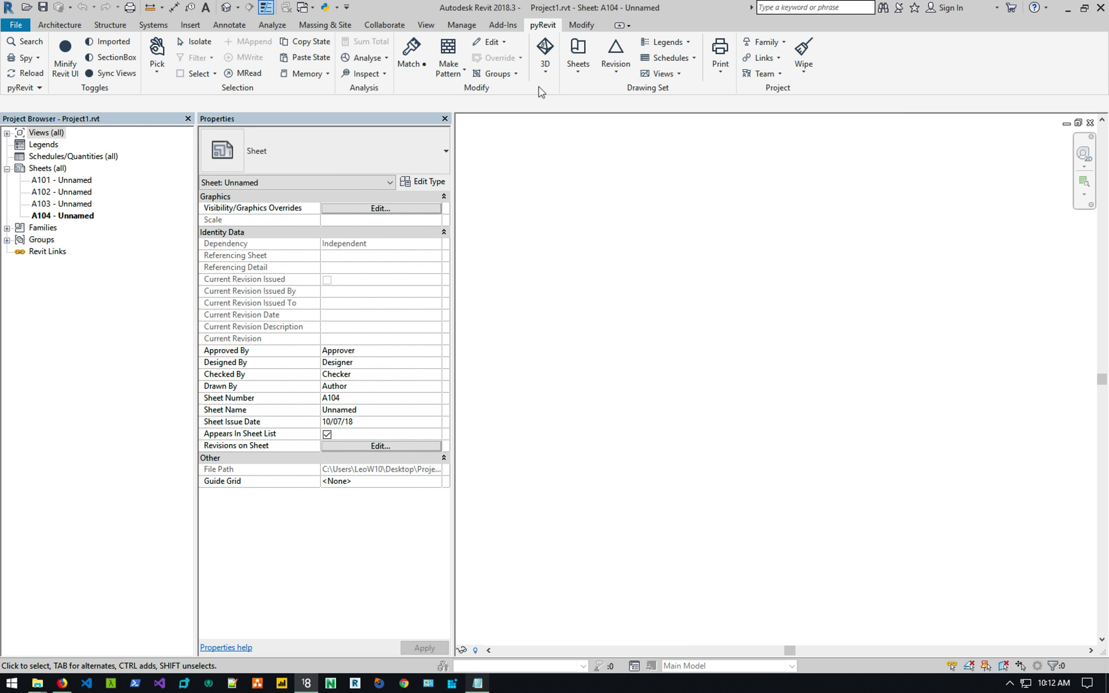
# Open the pyRevit Extension Manager, review the details of pyRevitTools, pyApex, PyRevitMEP and pyRevitTutor, and close it.
pyautogui.click(32, 86)
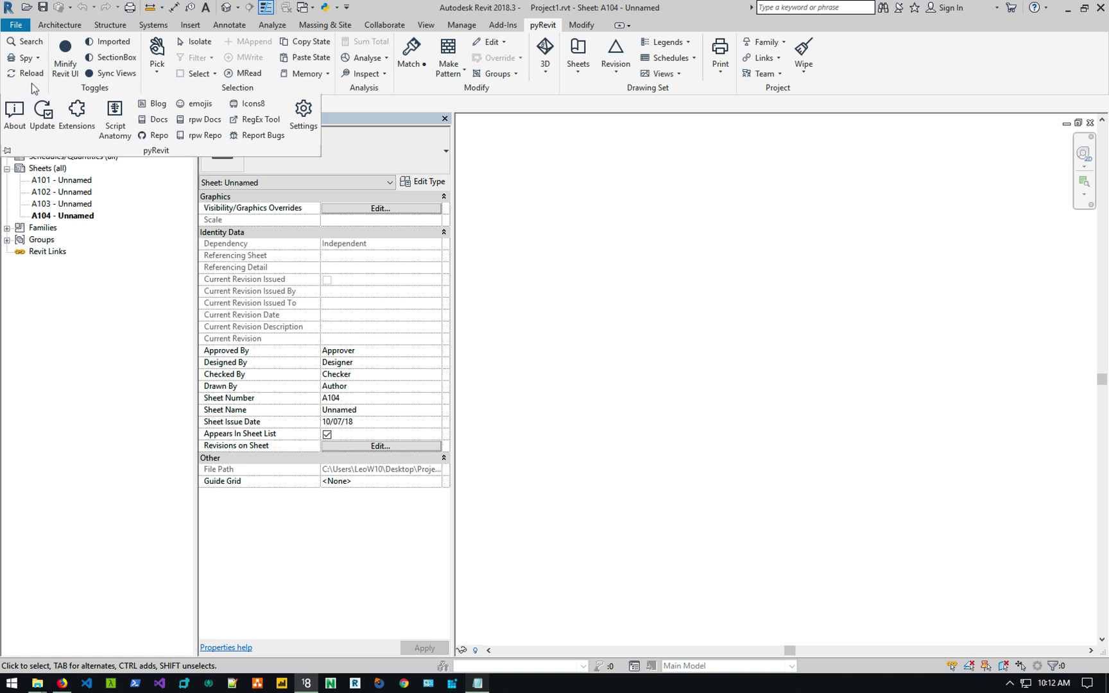
pyautogui.click(75, 118)
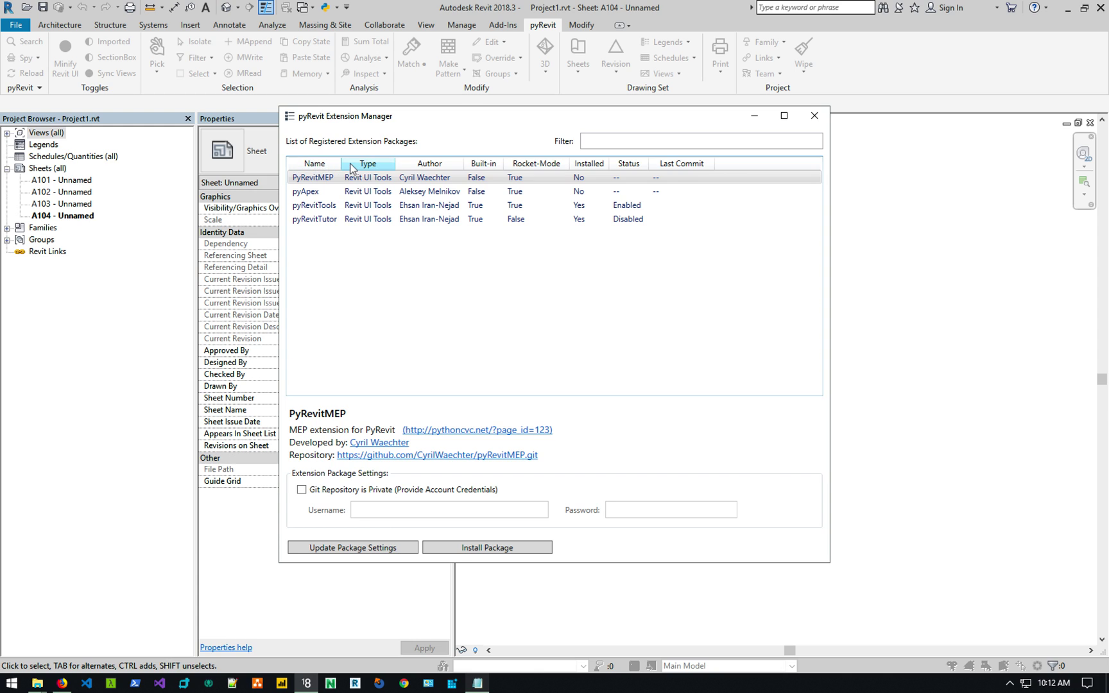
pyautogui.click(339, 206)
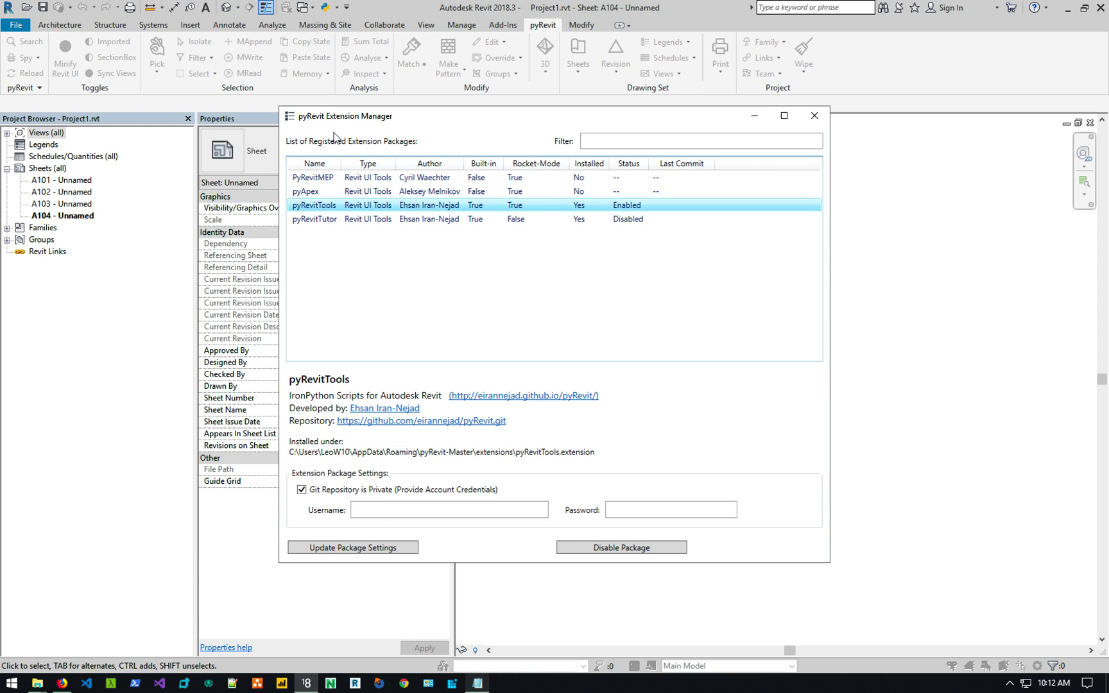
pyautogui.click(327, 193)
pyautogui.click(327, 179)
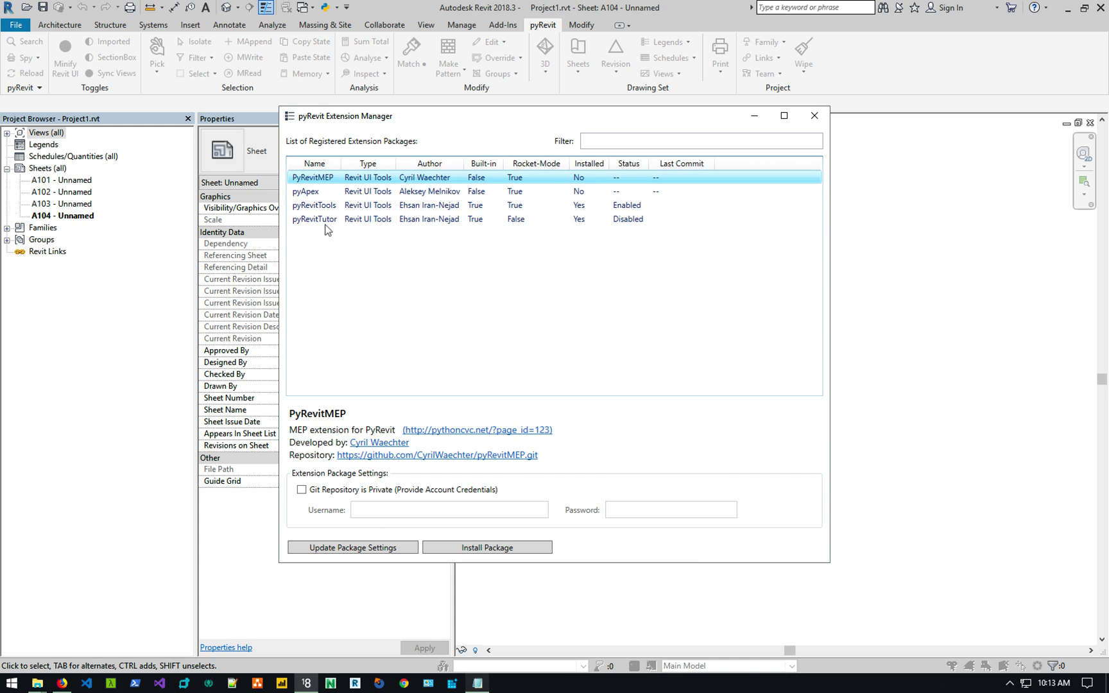
pyautogui.click(335, 218)
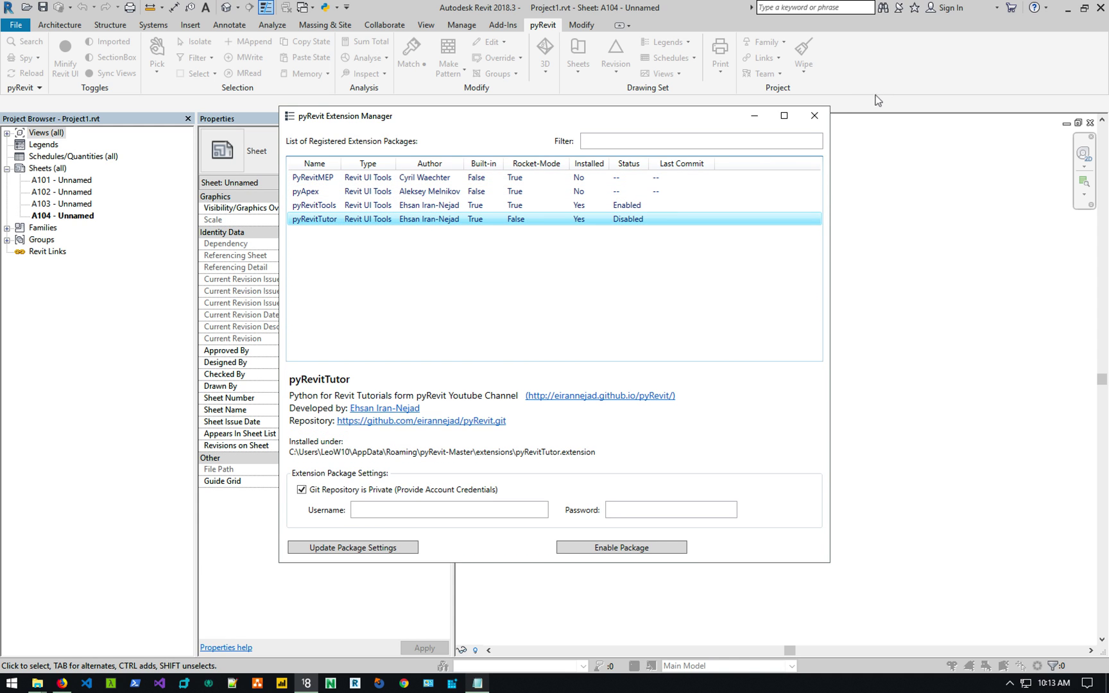
pyautogui.click(810, 121)
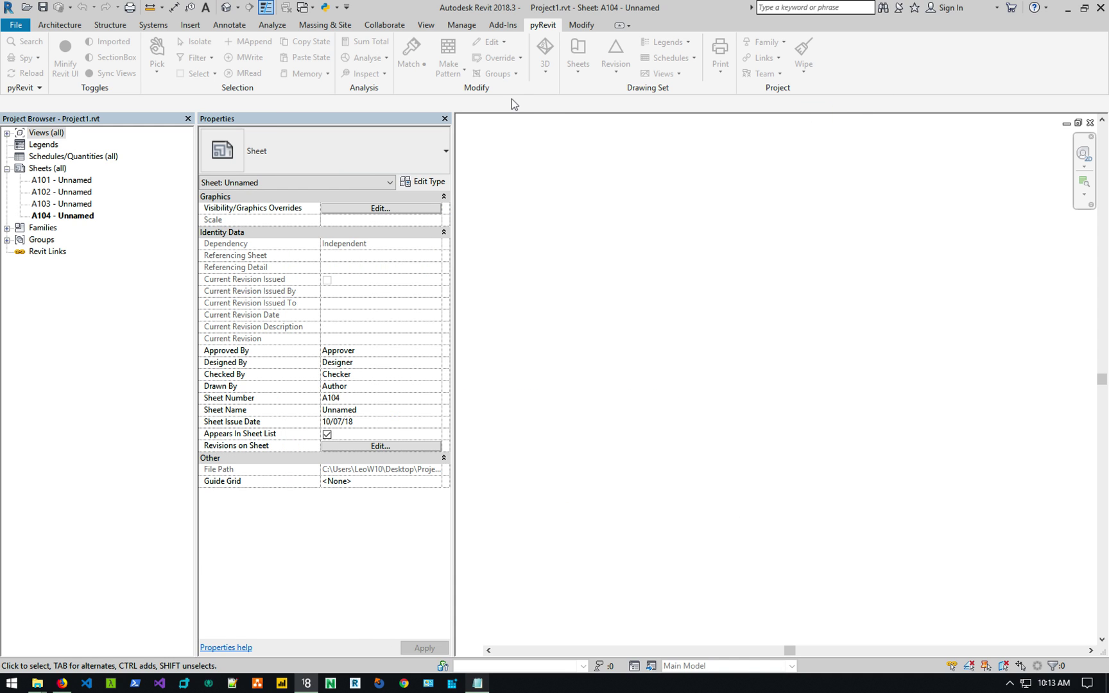
# Reopen pyRevit Settings, examine Environment Variables and the engine and reporting options under pyRevit Core Settings, and close it without saving.
pyautogui.click(39, 88)
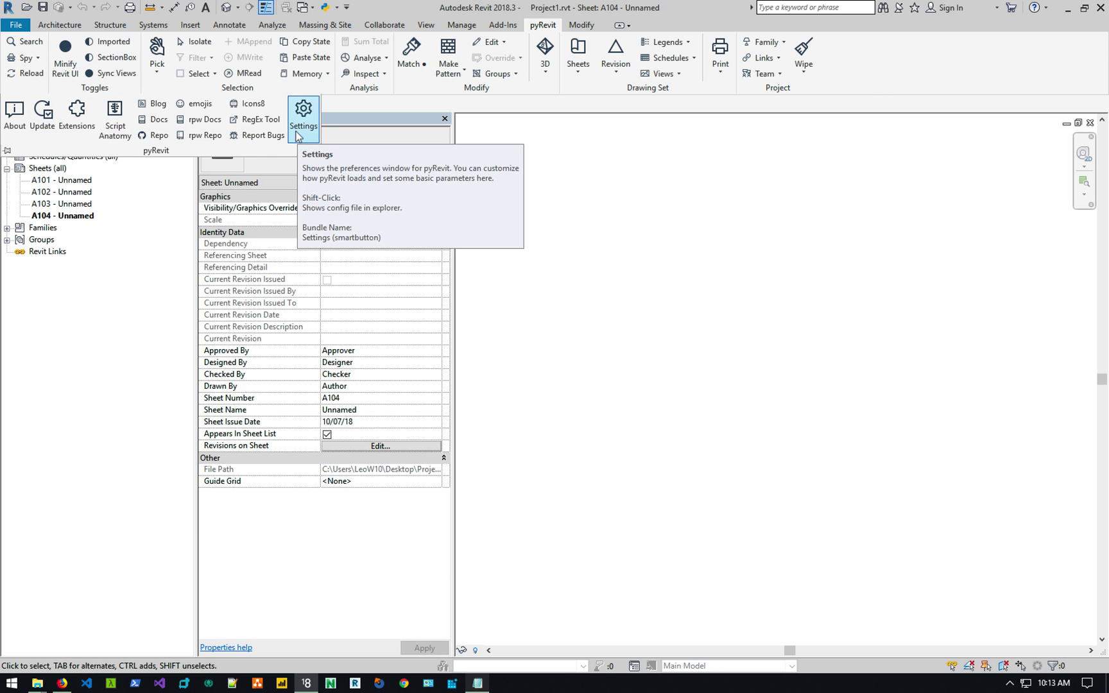
pyautogui.click(320, 124)
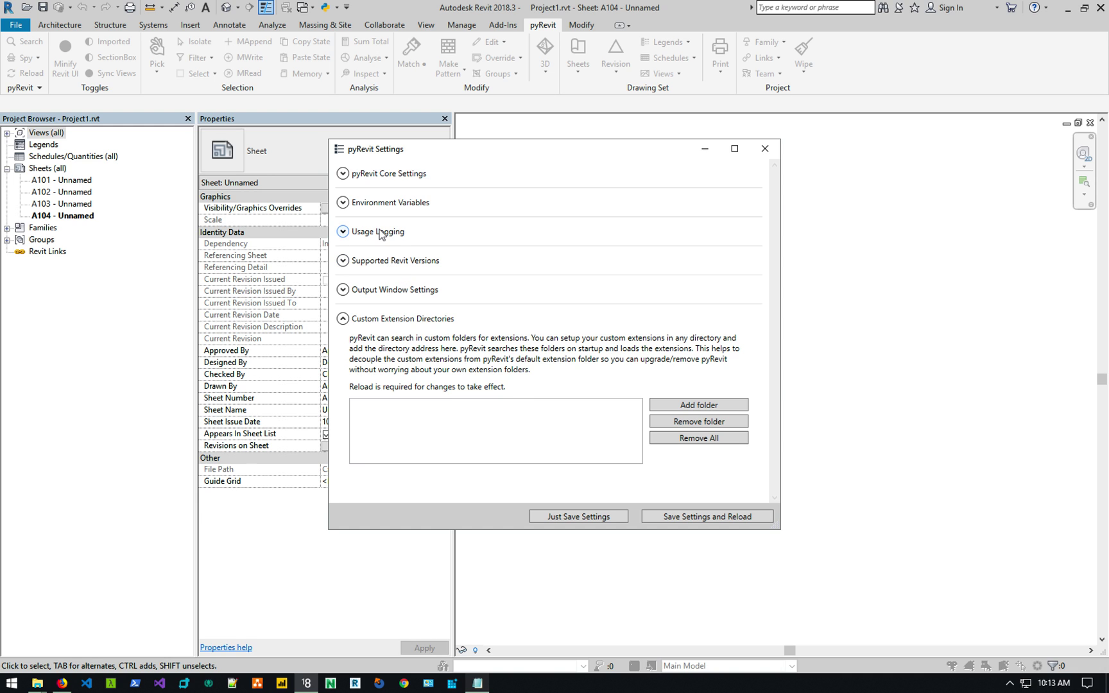
pyautogui.click(344, 202)
pyautogui.click(344, 202)
pyautogui.click(343, 174)
pyautogui.scroll(-1, 378, 317)
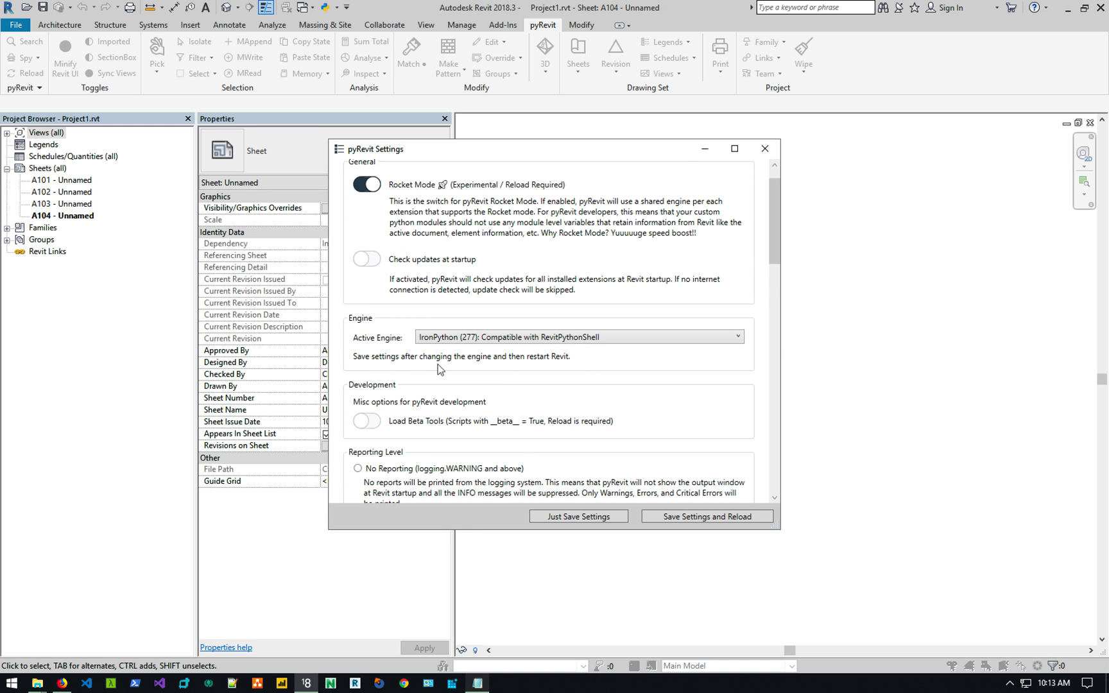
pyautogui.scroll(-5, 440, 369)
pyautogui.scroll(-6, 440, 369)
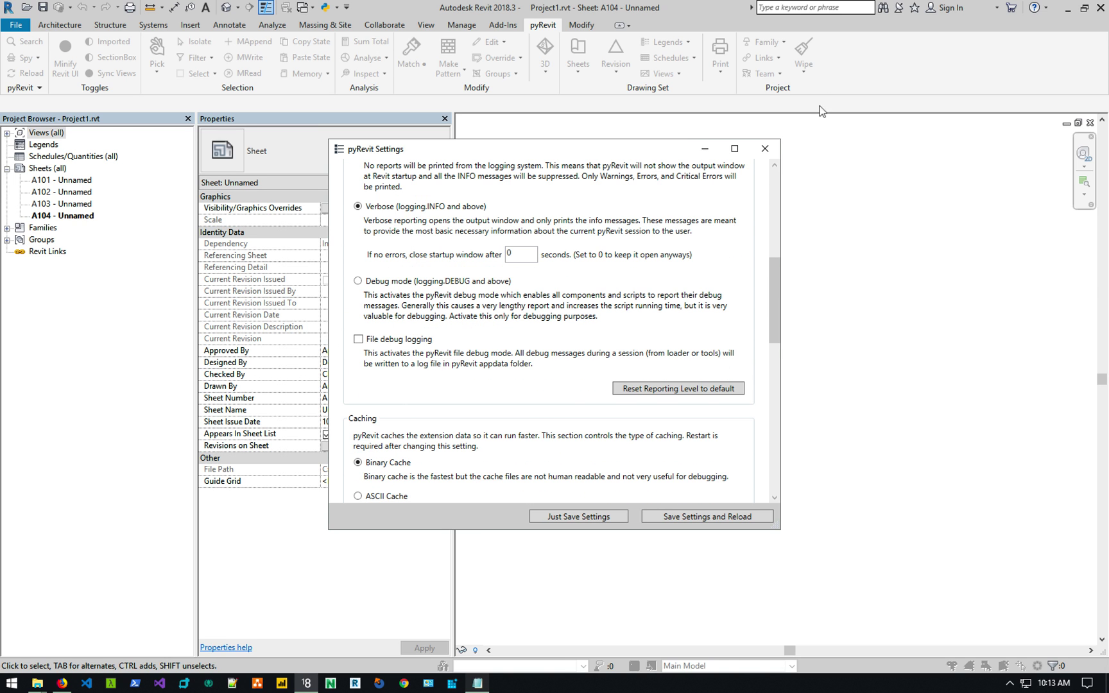
pyautogui.click(763, 150)
# Start Set Revision On Sheets and choose Revision 1 to bring up the sheet selector.
pyautogui.click(585, 61)
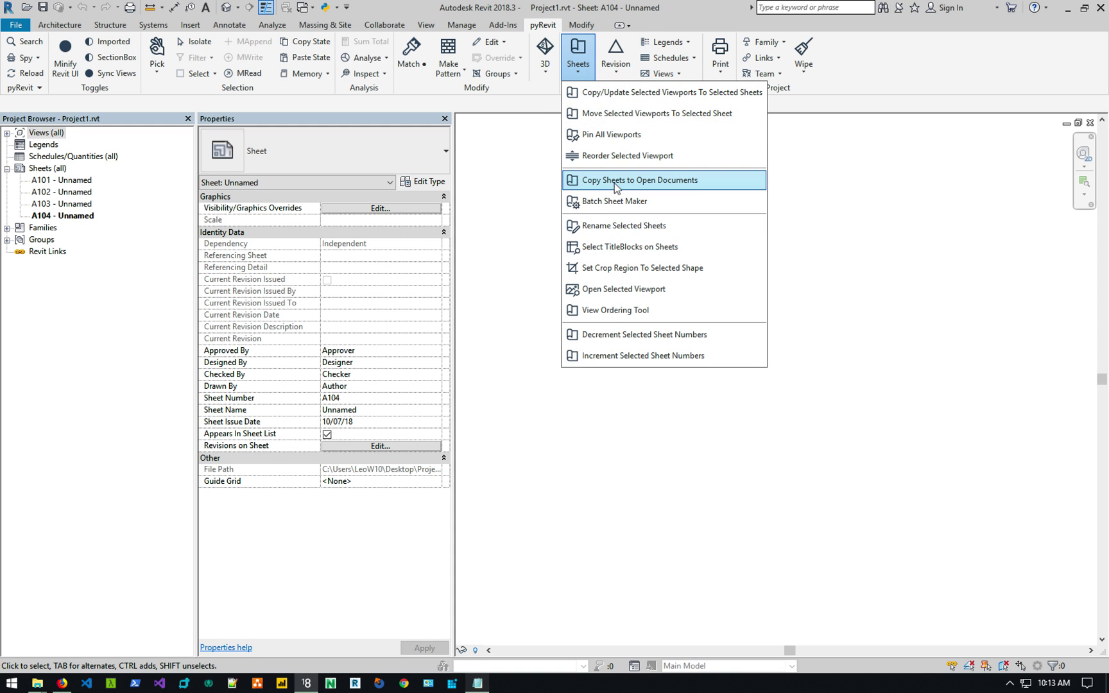
pyautogui.click(553, 141)
pyautogui.click(615, 58)
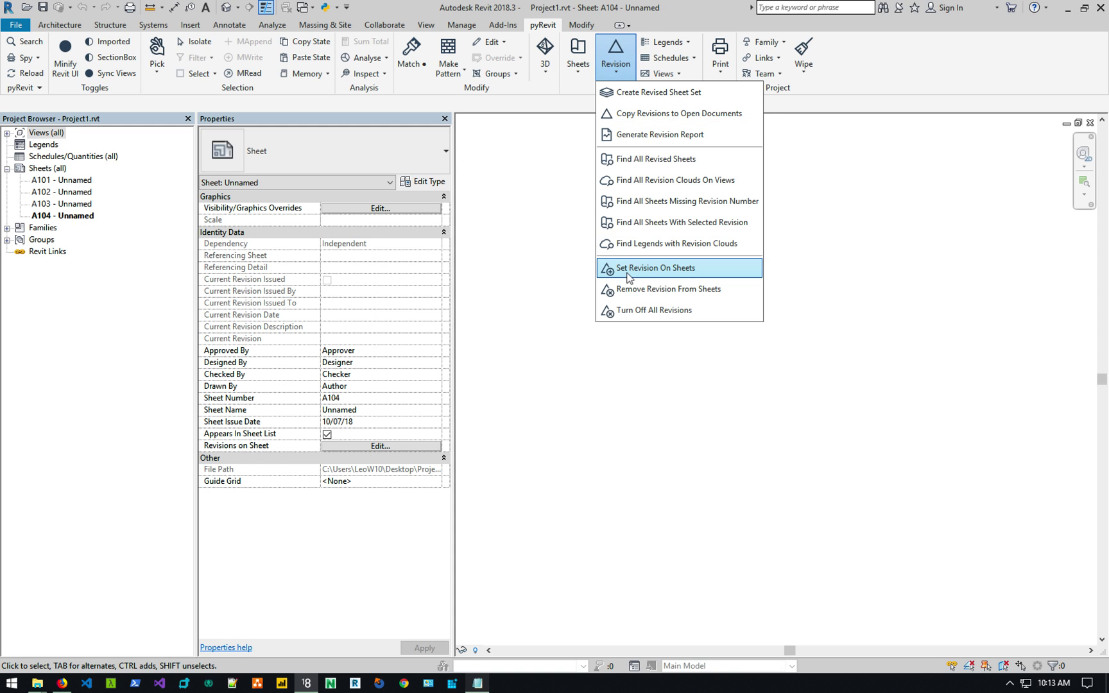
pyautogui.click(627, 270)
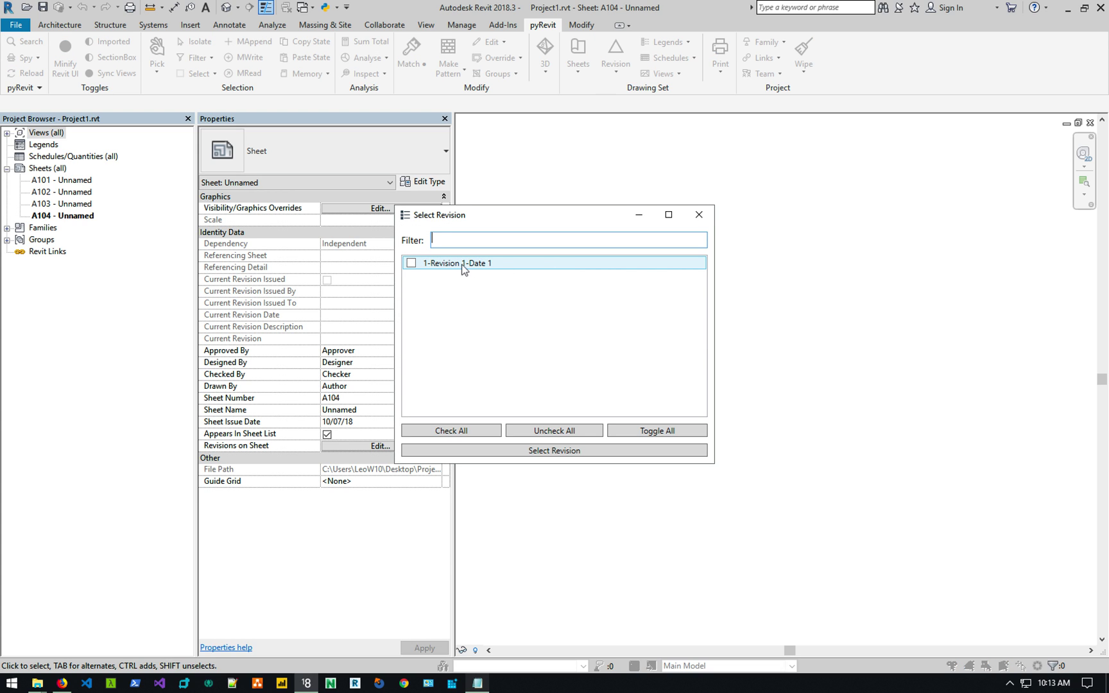
pyautogui.click(411, 263)
pyautogui.click(486, 448)
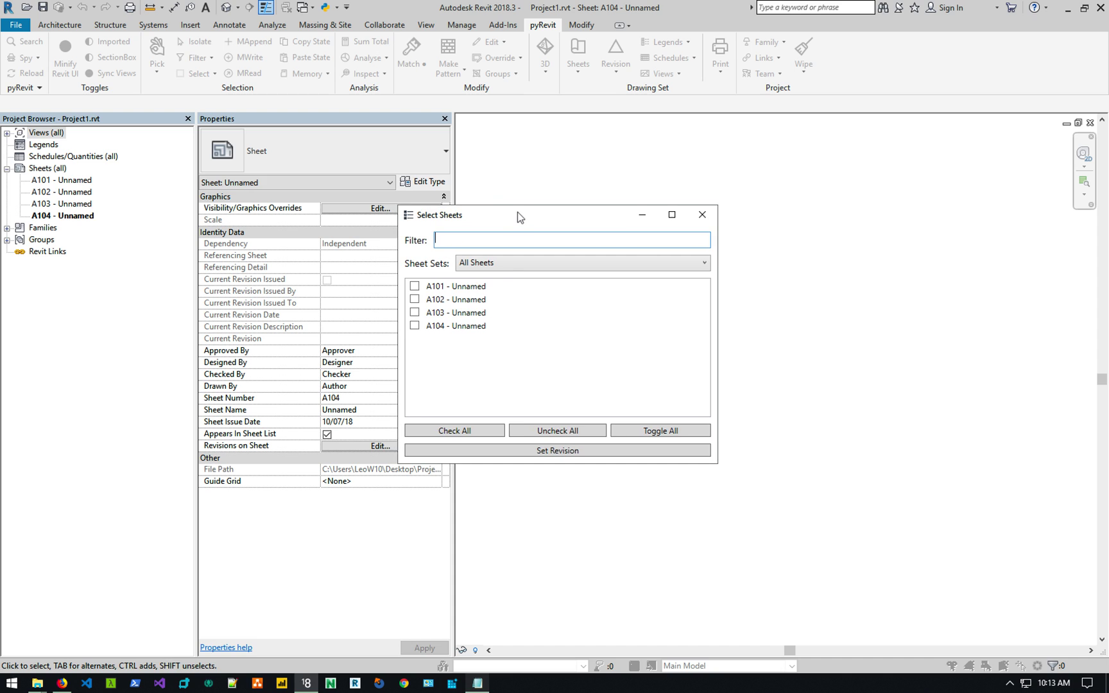
# Filter the sheet selector by the Test Set sheet set, switch back to All Sheets, and close it without setting the revision.
pyautogui.click(513, 262)
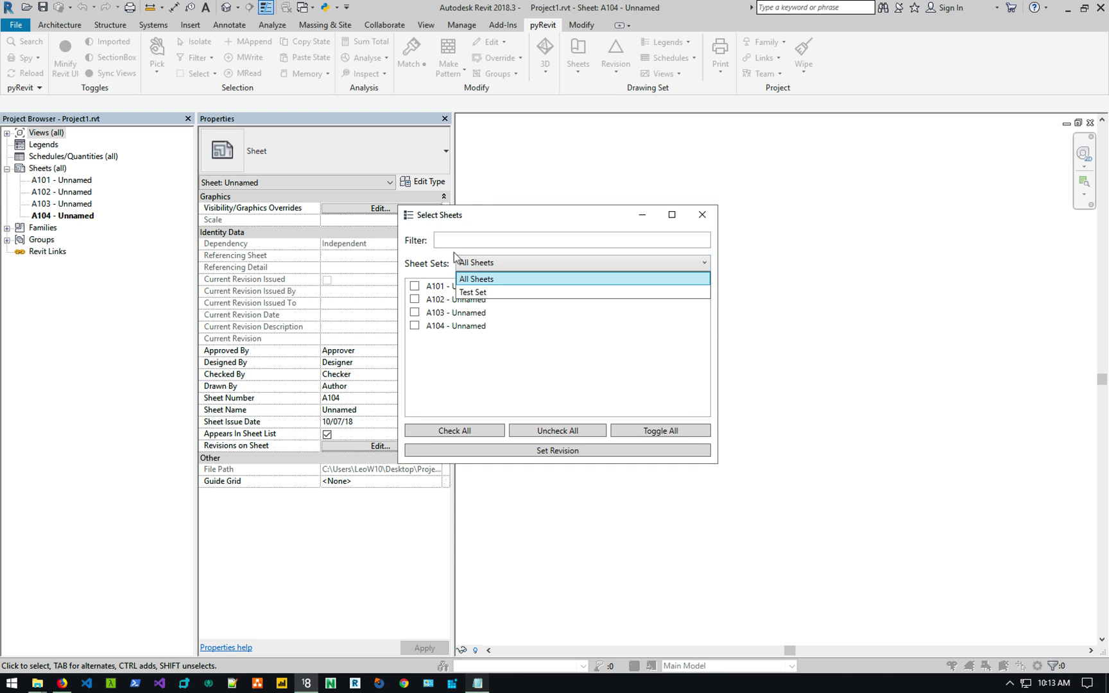
pyautogui.click(478, 262)
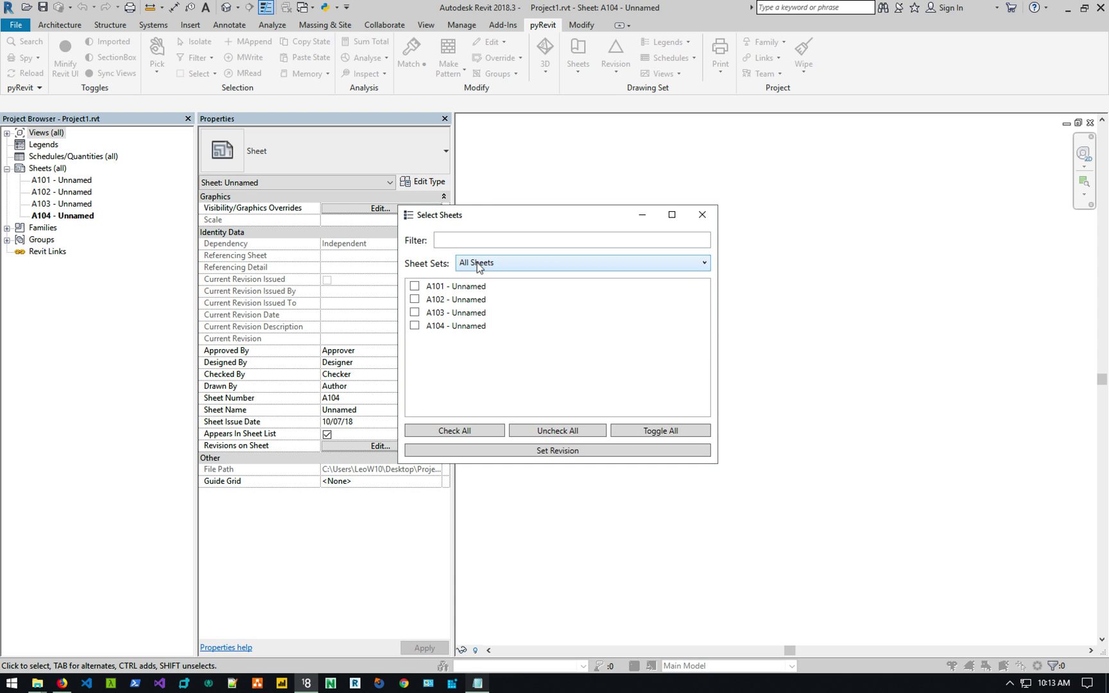
pyautogui.click(568, 257)
pyautogui.click(567, 292)
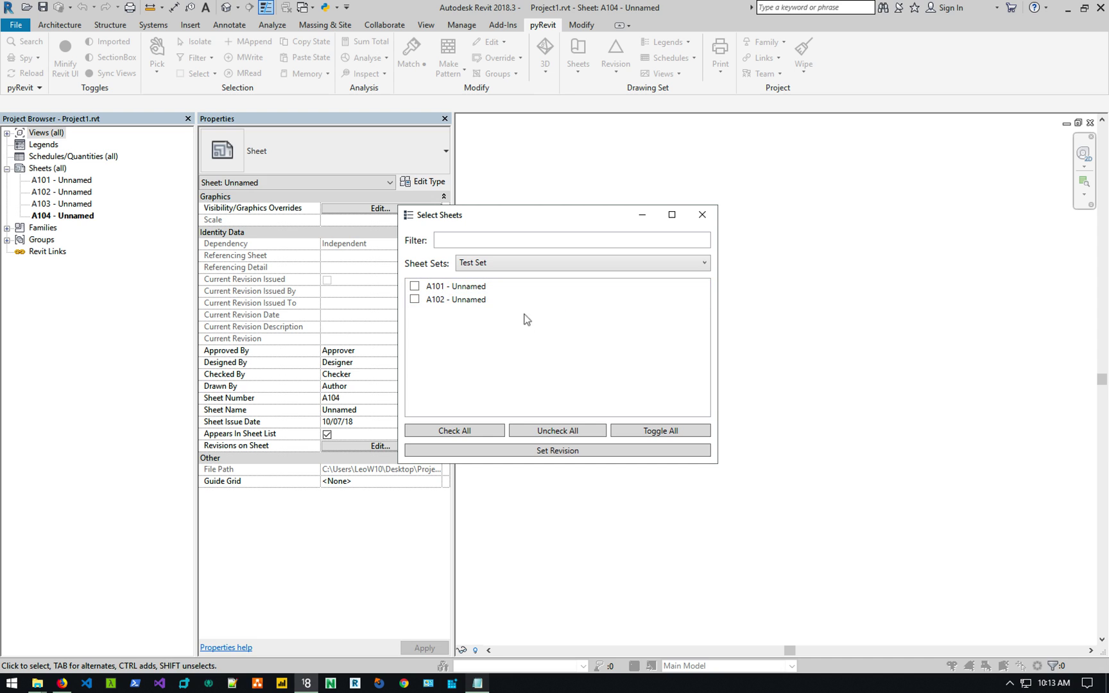
pyautogui.click(507, 270)
pyautogui.click(495, 278)
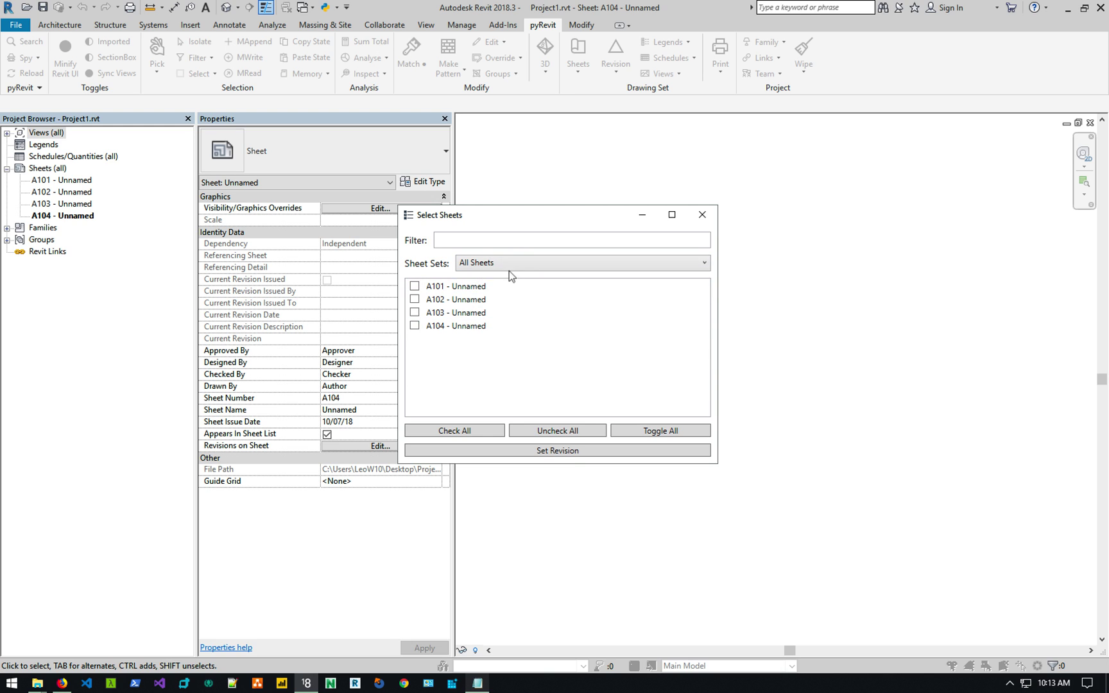
pyautogui.click(509, 268)
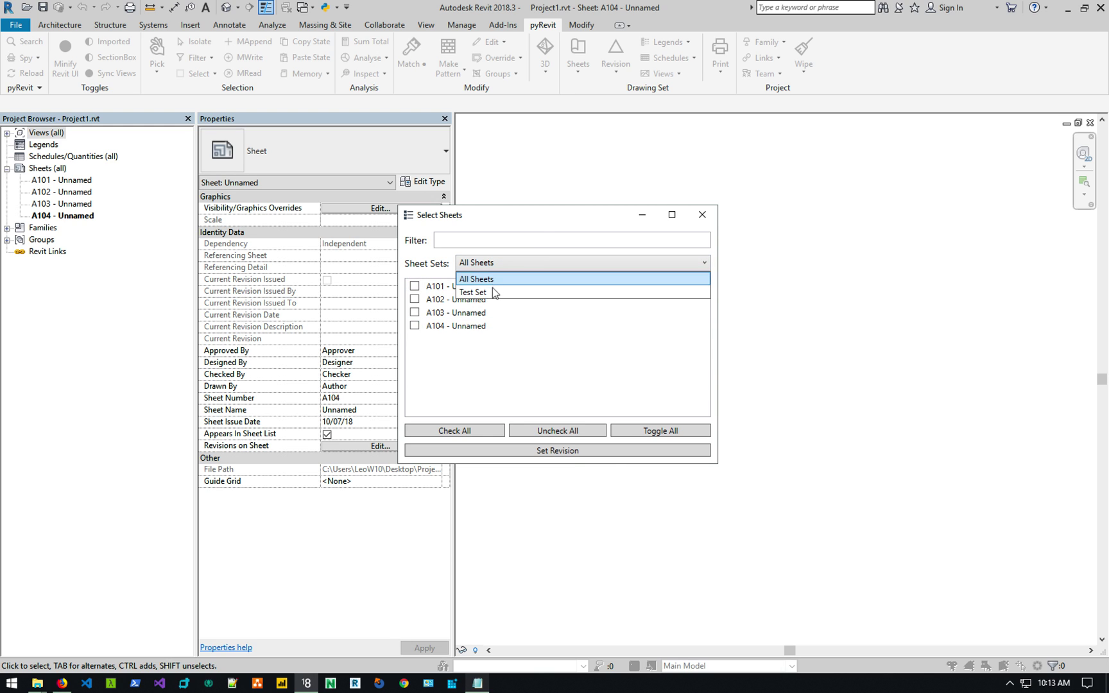
pyautogui.click(551, 218)
pyautogui.click(702, 214)
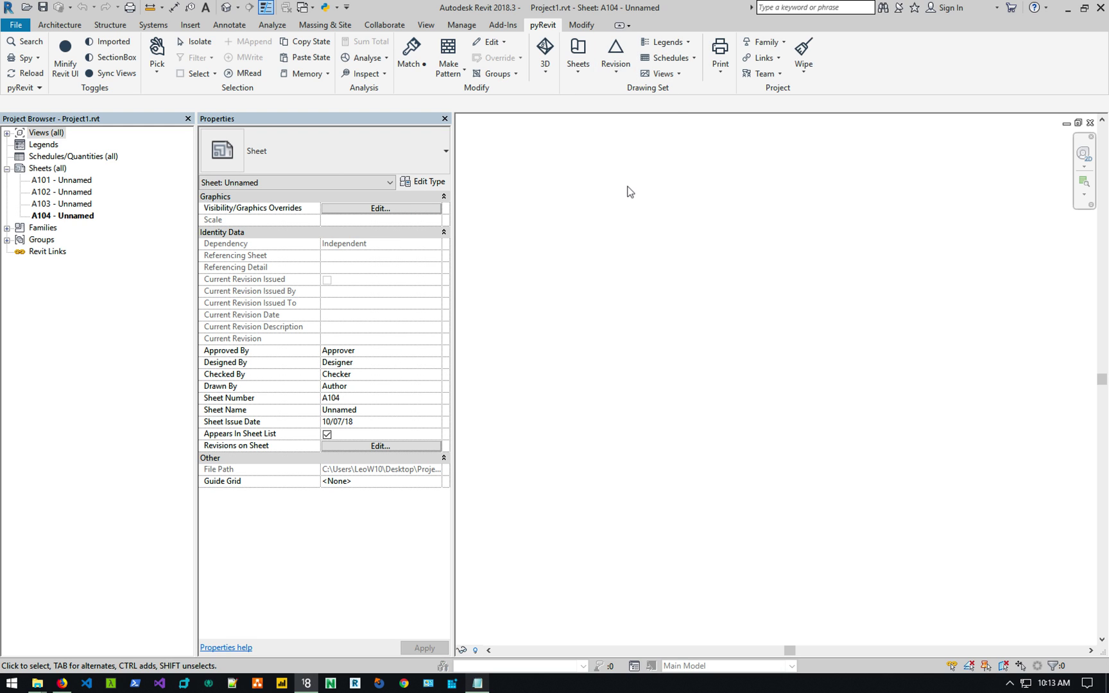
# Start the schedule export tool, cancel its destination folder choice, and close the schedule selector without exporting.
pyautogui.click(477, 683)
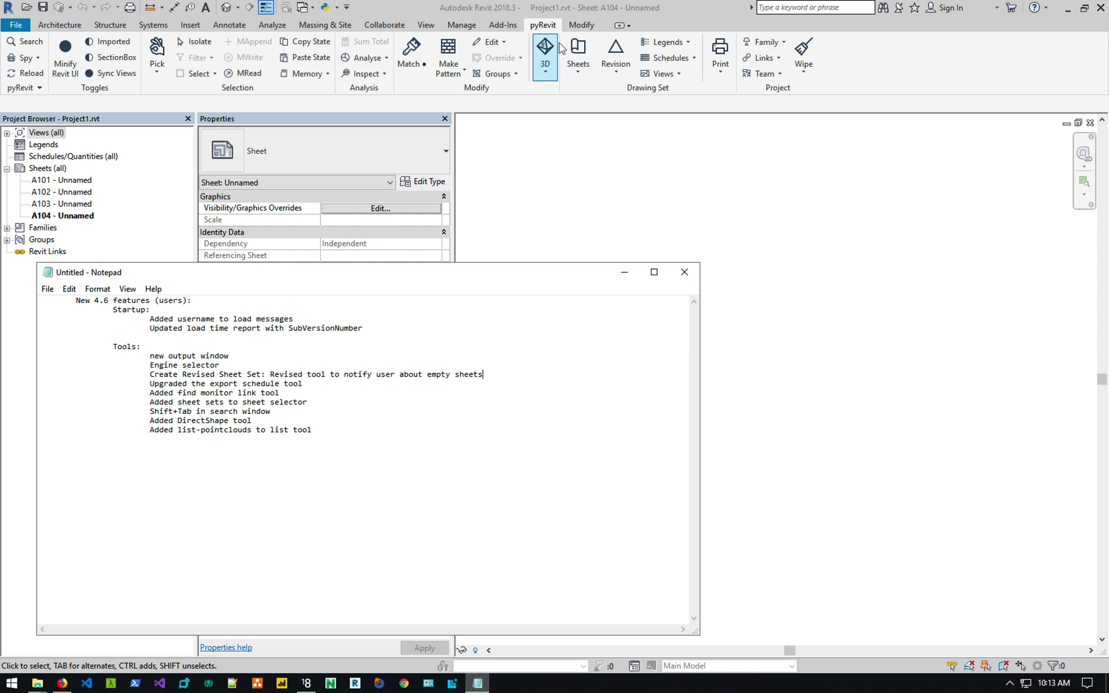
pyautogui.click(667, 57)
pyautogui.click(693, 76)
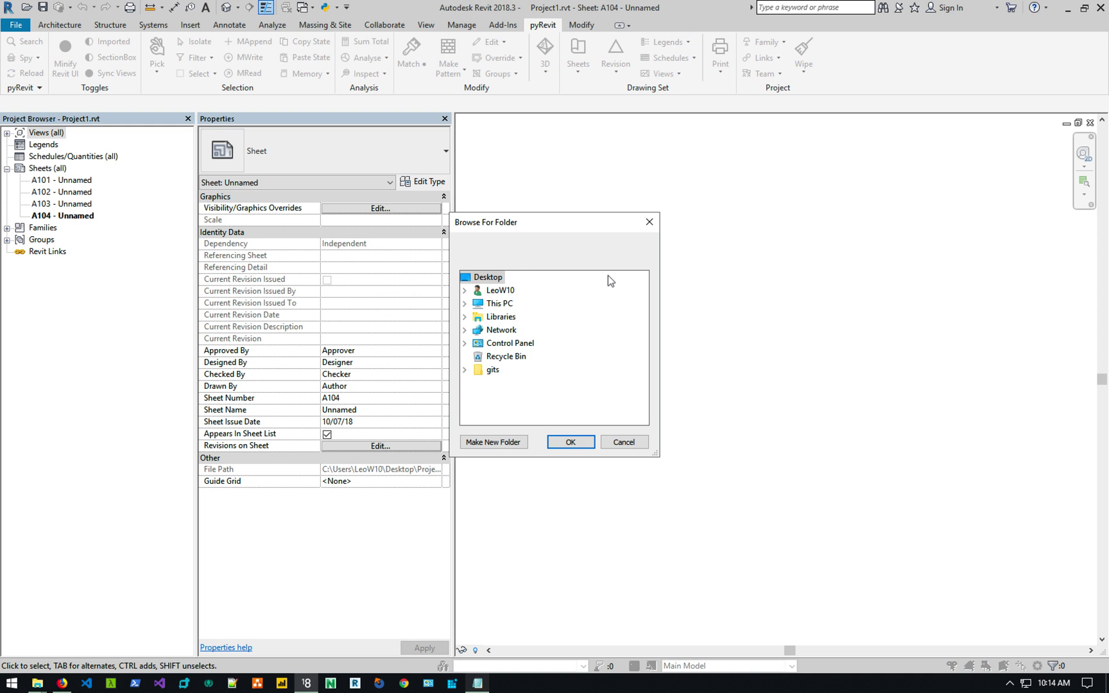
pyautogui.click(620, 443)
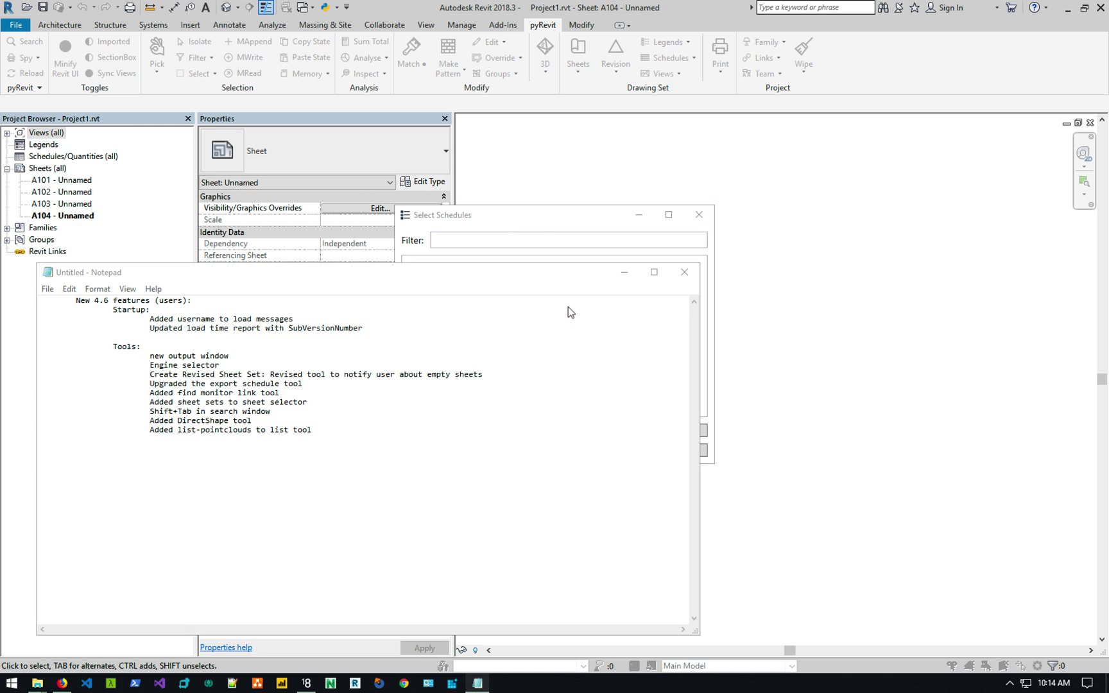
pyautogui.click(572, 222)
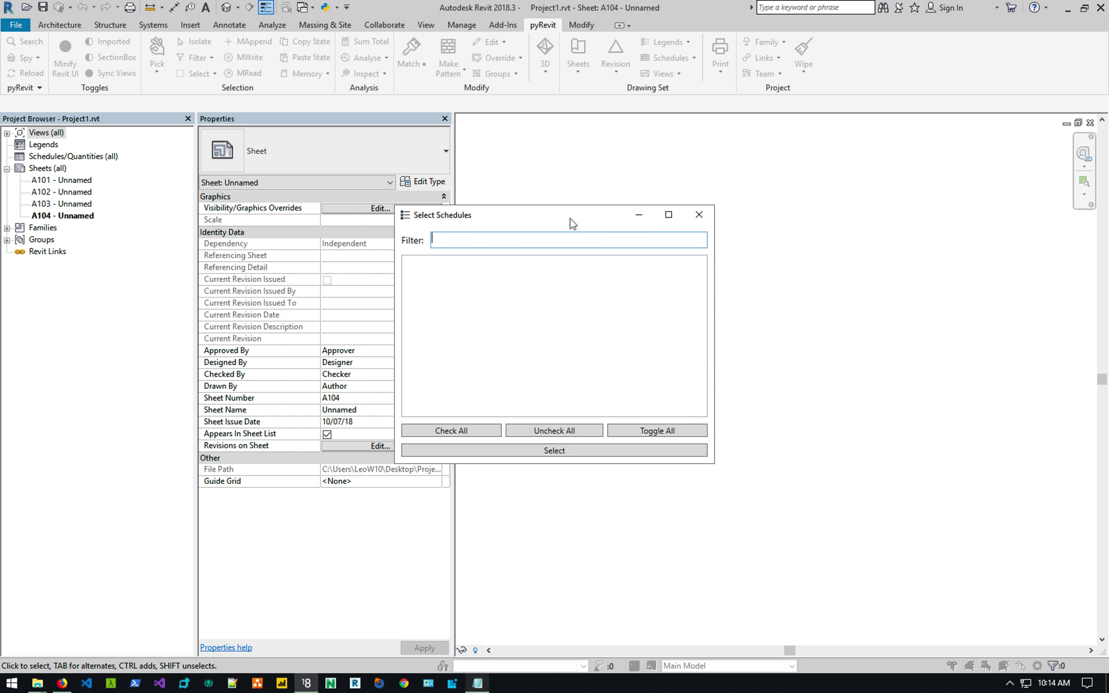
pyautogui.click(698, 215)
# Check the feature notes in Notepad and review the description of the Find Monitored Revit Link tool.
pyautogui.hotkey('alt', 'Tab')
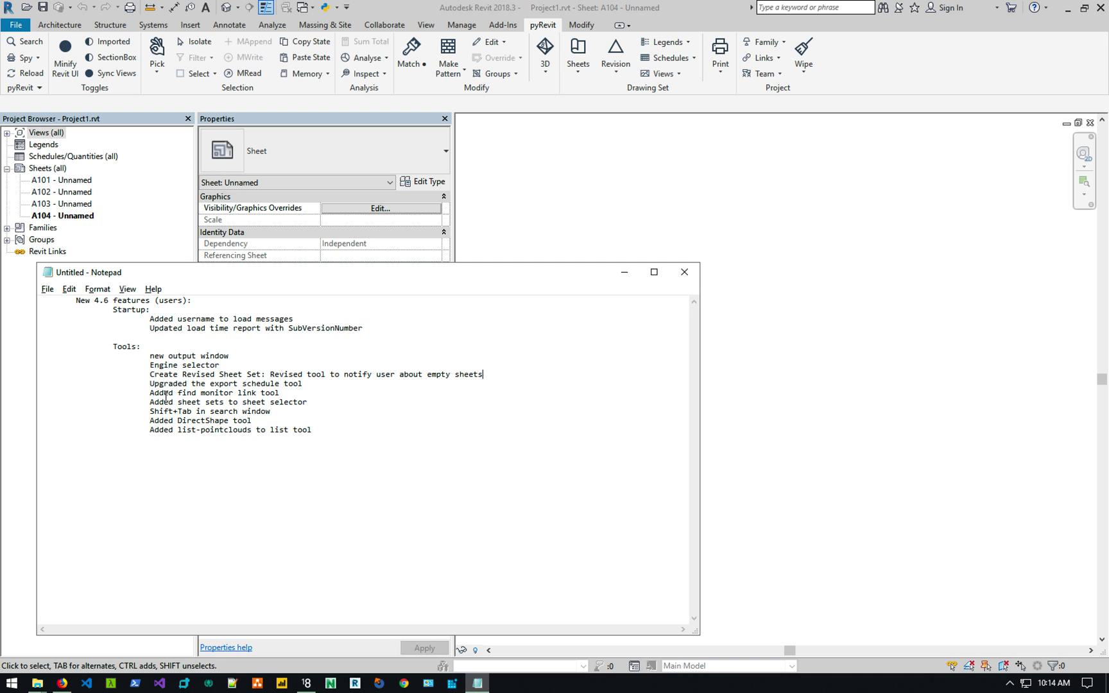
pyautogui.click(240, 103)
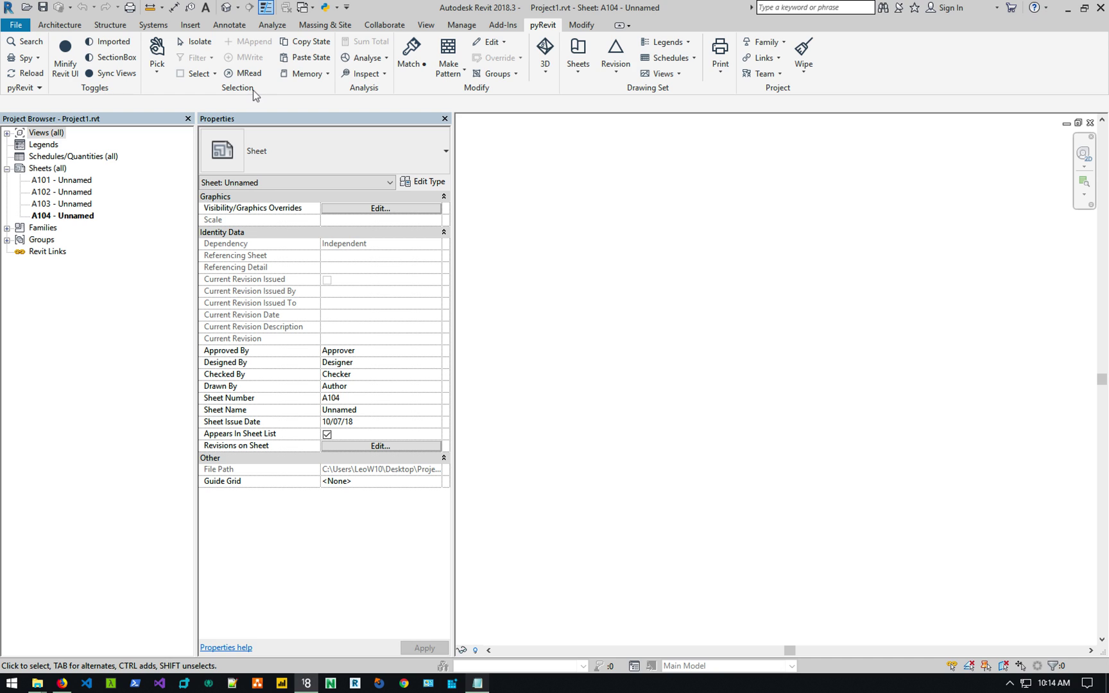
pyautogui.click(361, 74)
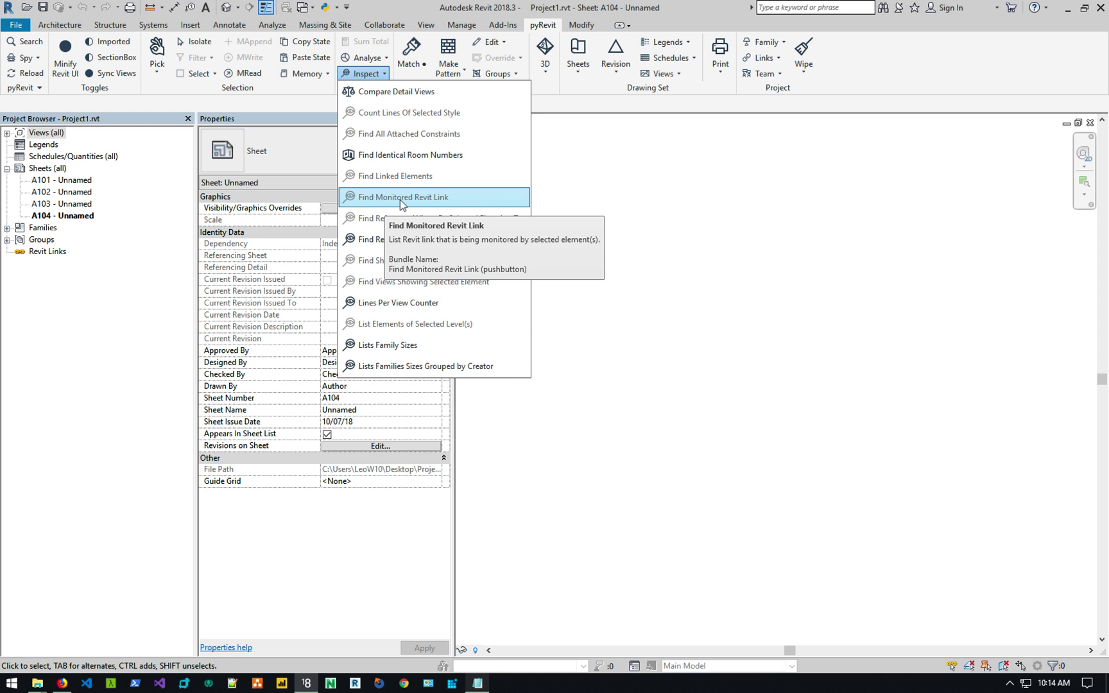
pyautogui.click(583, 203)
# Check the feature notes again and review the description of the Create Revised Sheet Set tool.
pyautogui.hotkey('alt', 'Tab')
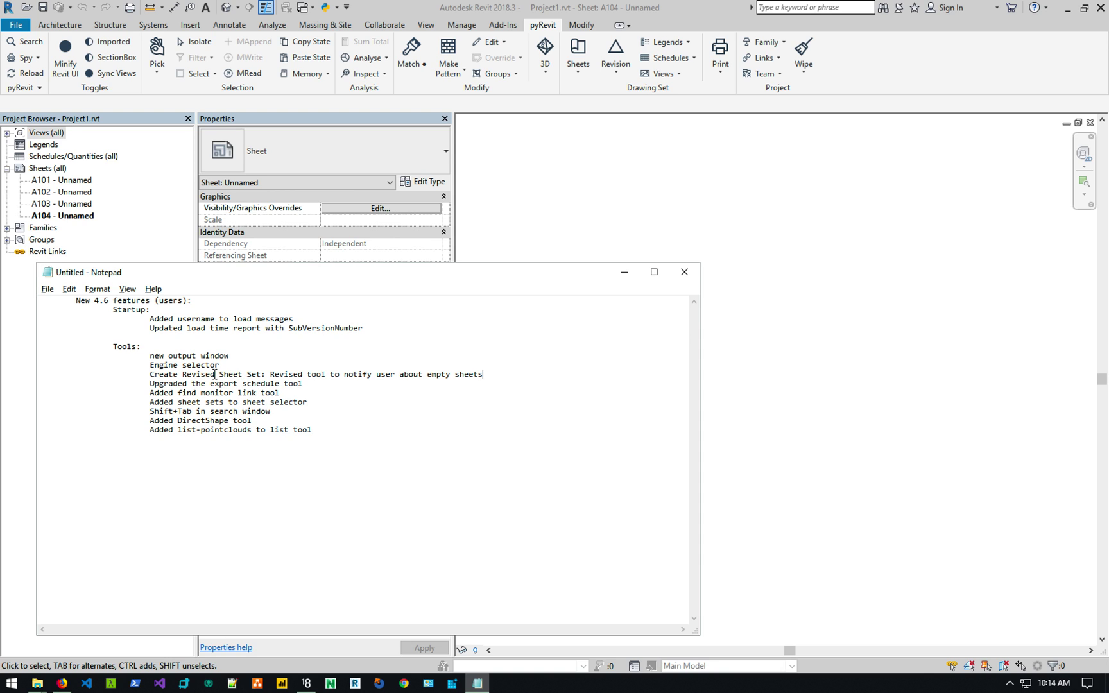
pyautogui.click(617, 68)
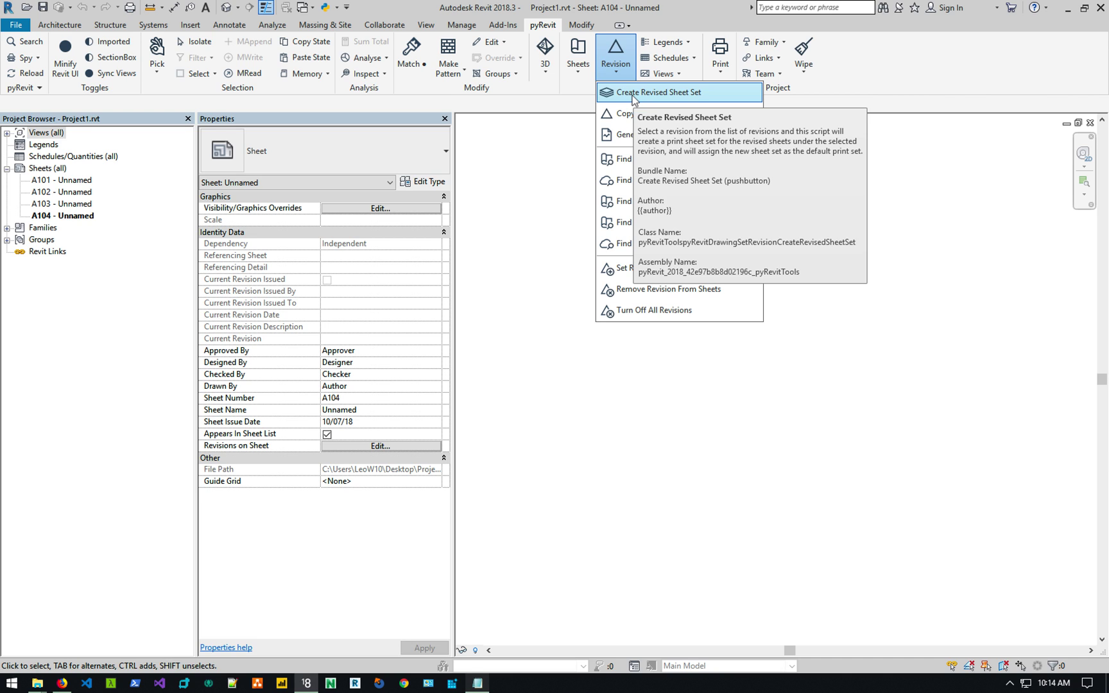
pyautogui.click(508, 215)
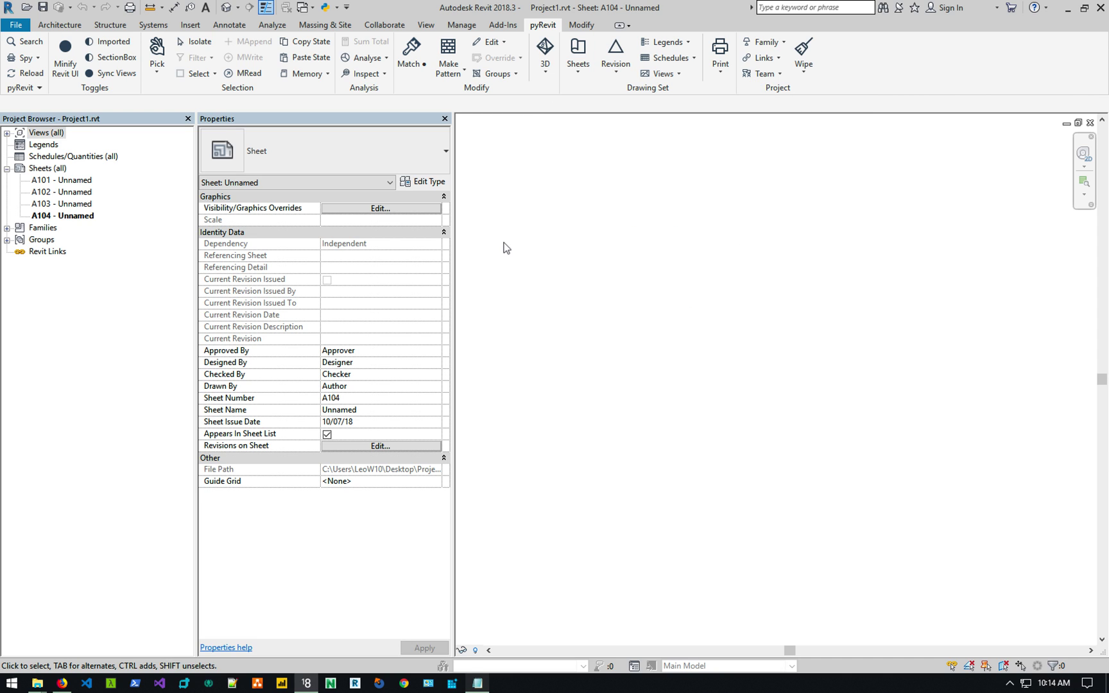
# Consult the feature notes, open pyRevit Search, and dismiss it without running a tool.
pyautogui.hotkey('alt', 'Tab')
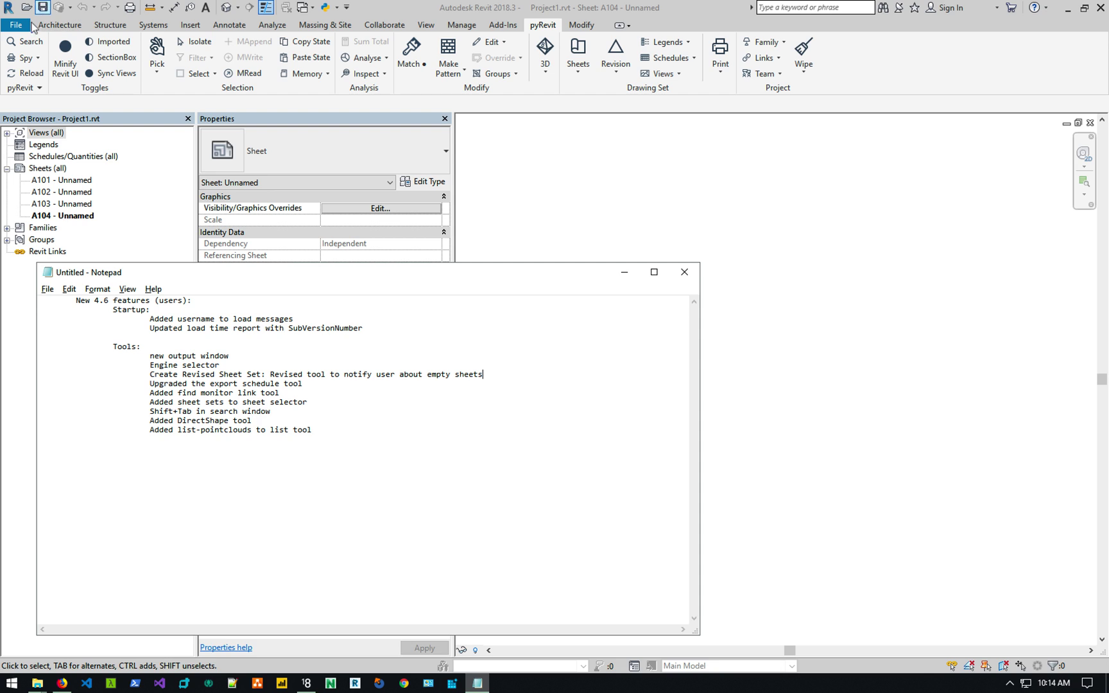
pyautogui.click(26, 42)
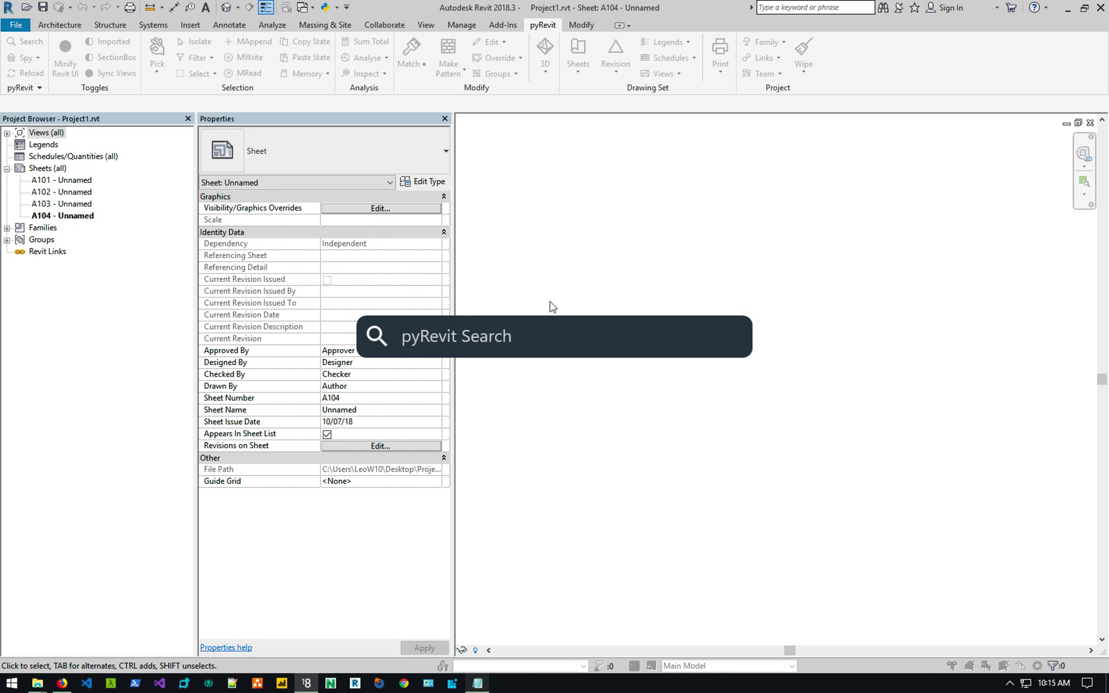
pyautogui.press('Escape')
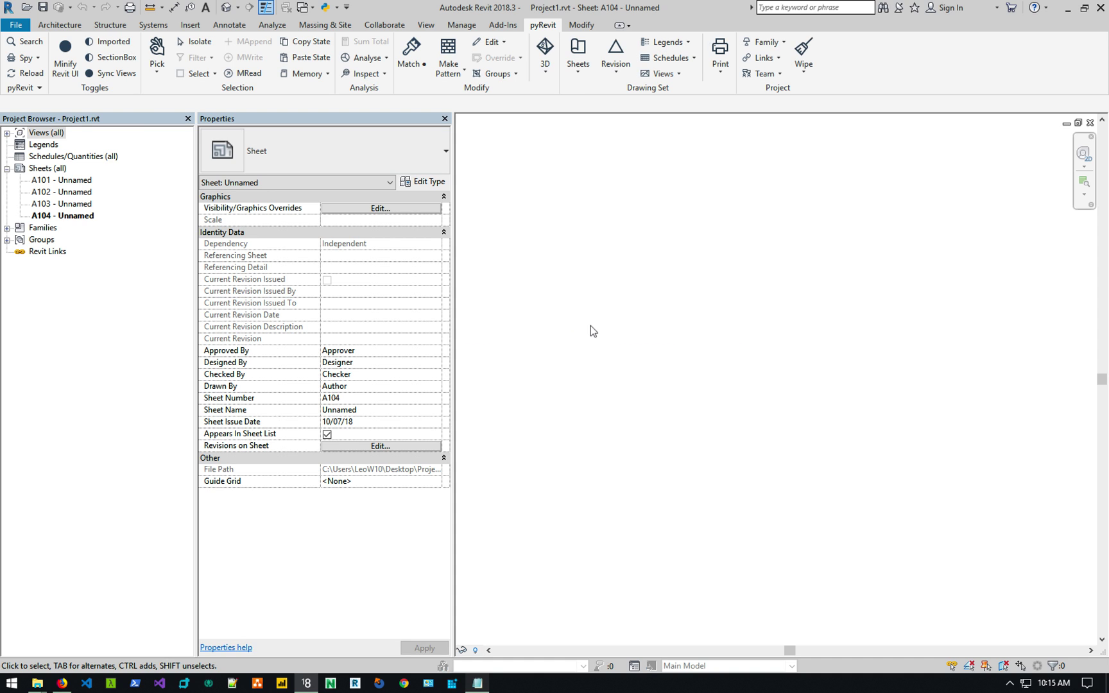
# Consult the notes on the DirectShape tool and review the description of Convert ACIS Solid to FreeForm.
pyautogui.hotkey('alt', 'Tab')
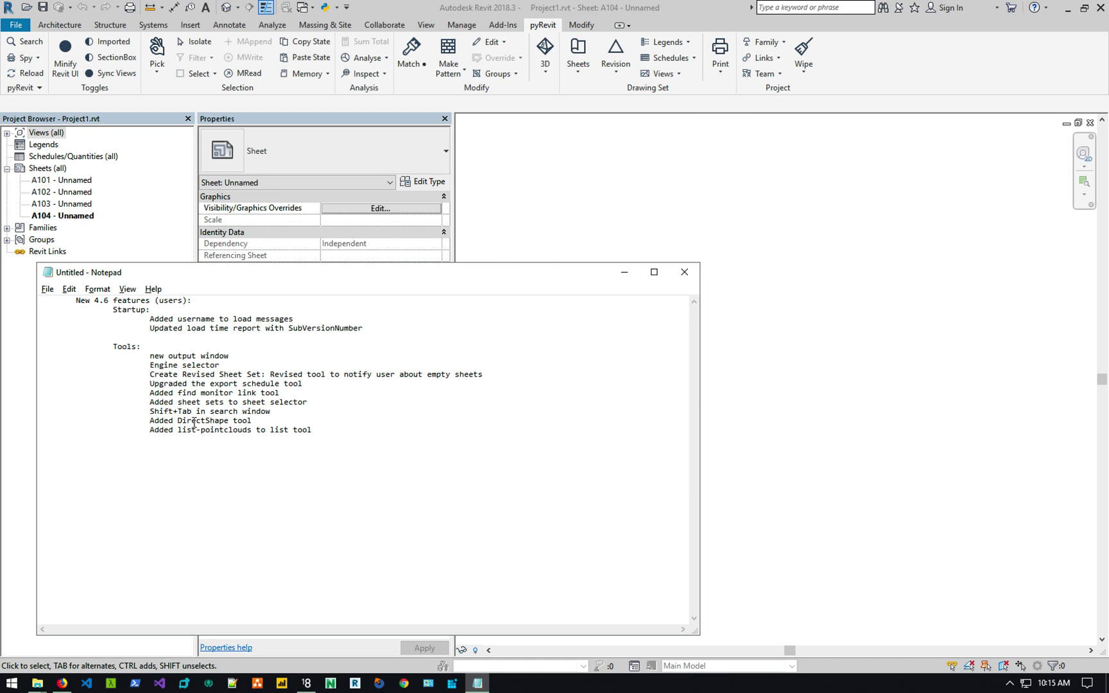
pyautogui.click(772, 49)
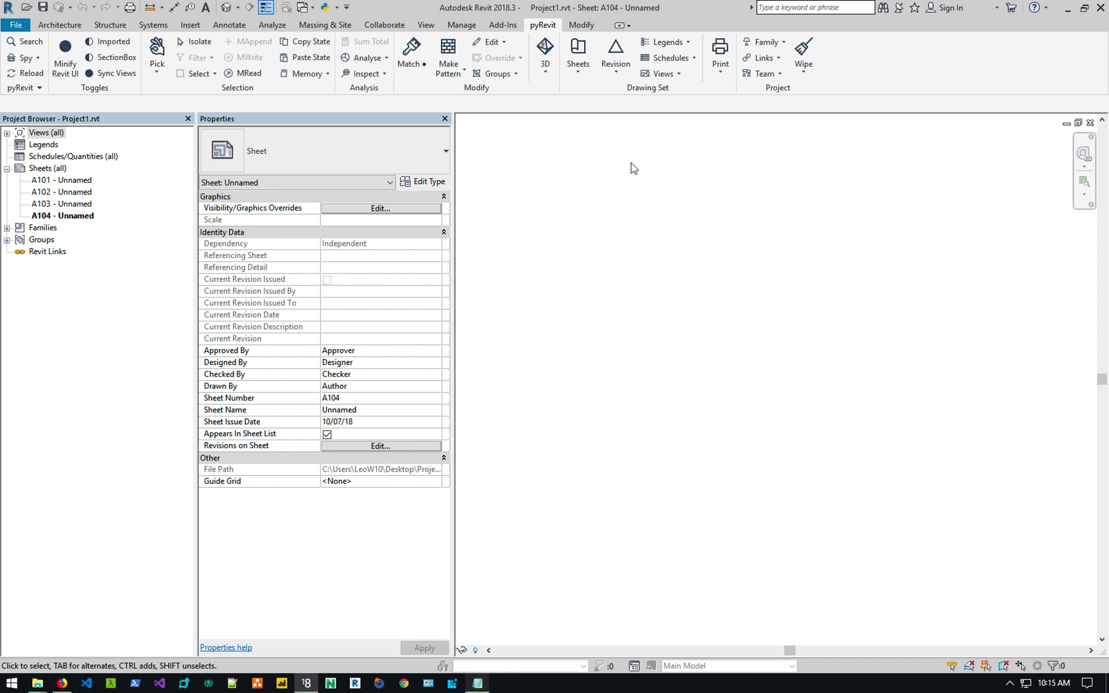
pyautogui.click(762, 42)
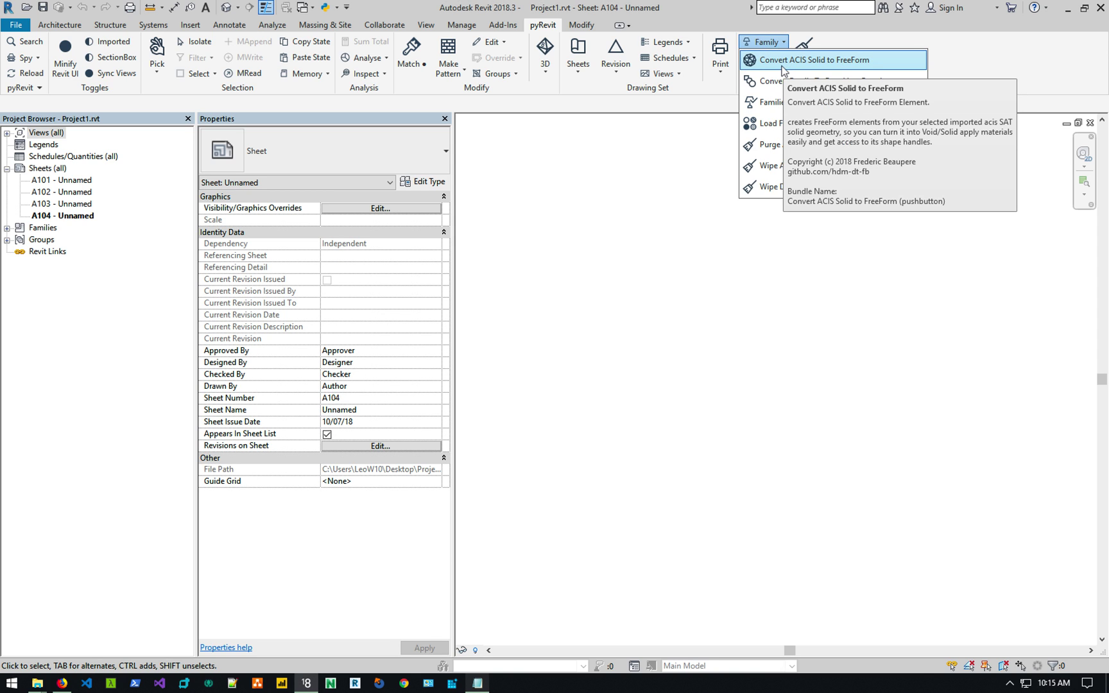
# Highlight the "Added list-pointclouds to list tool" line in the notes and close Notepad without saving.
pyautogui.hotkey('alt', 'Tab')
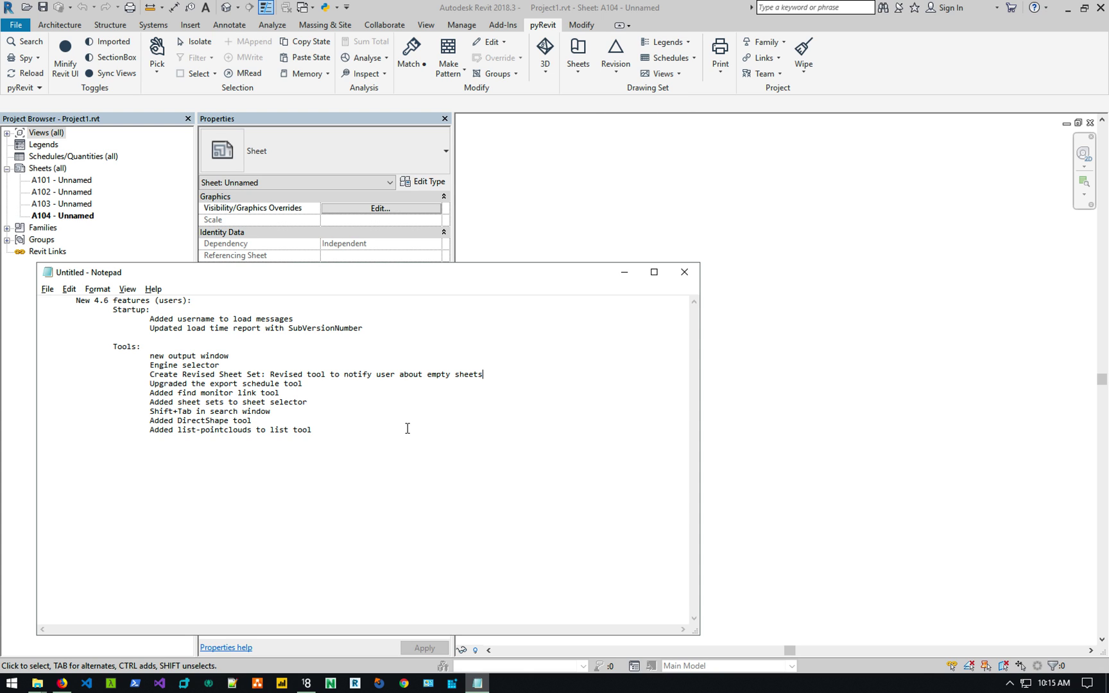
pyautogui.doubleClick(160, 429)
pyautogui.keyDown('shift'); pyautogui.click(313, 439); pyautogui.keyUp('shift')
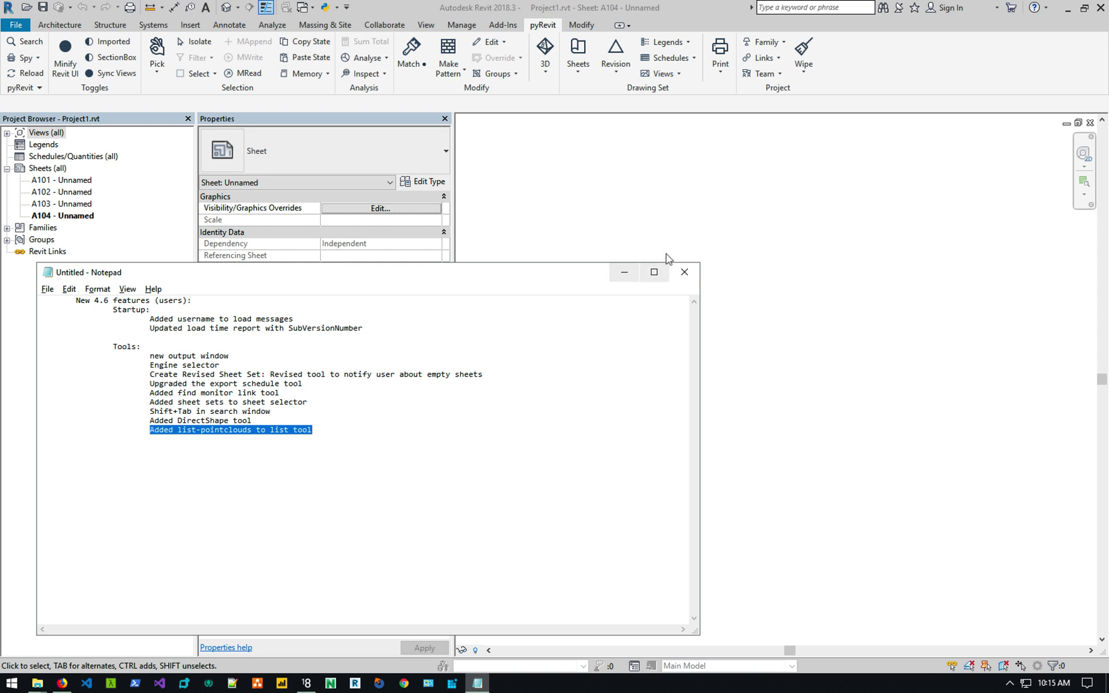
pyautogui.click(684, 272)
pyautogui.click(576, 344)
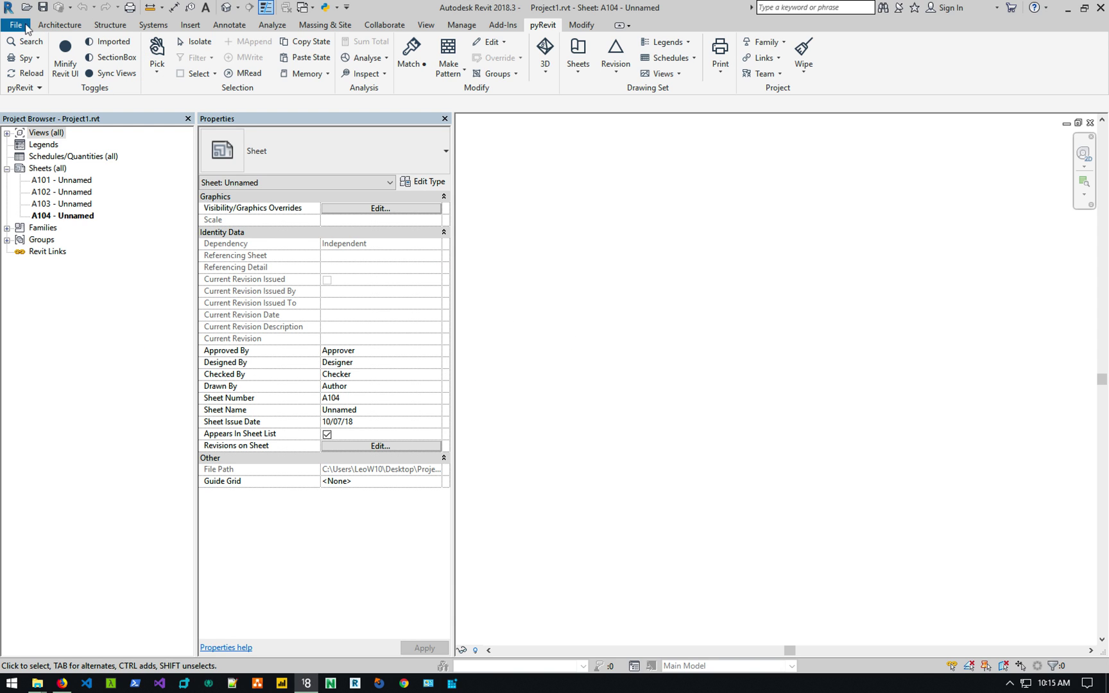
# Start the List elements tool, filter the element types by "poin", and list the Point Cloud Instances.
pyautogui.click(26, 57)
pyautogui.click(130, 141)
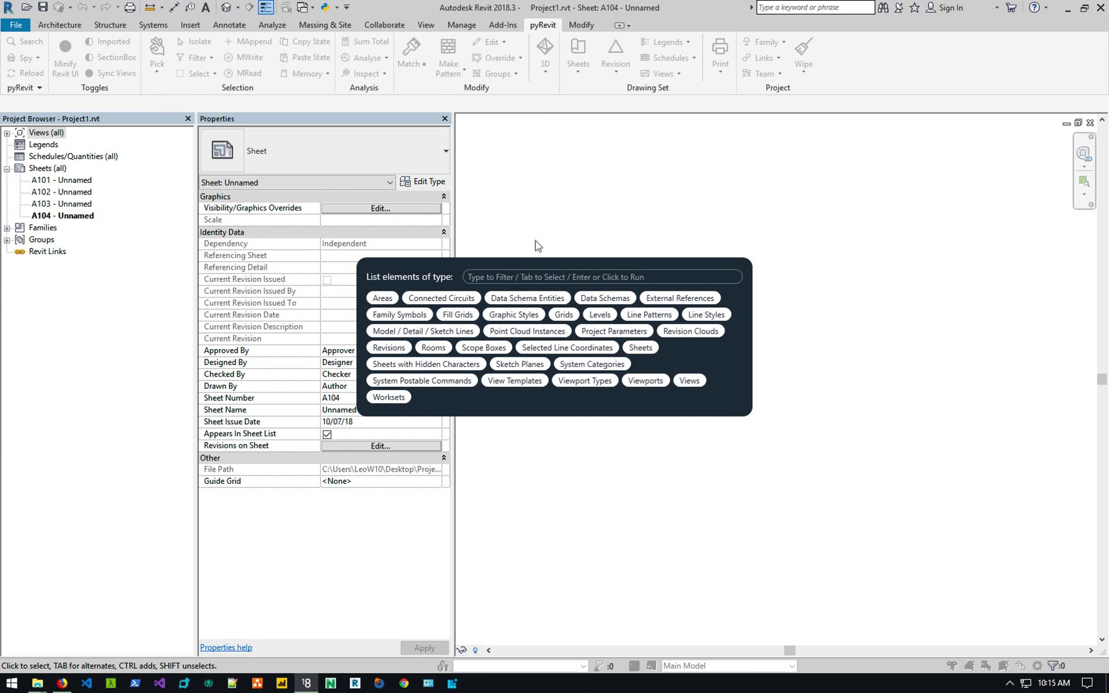
pyautogui.write('poin')
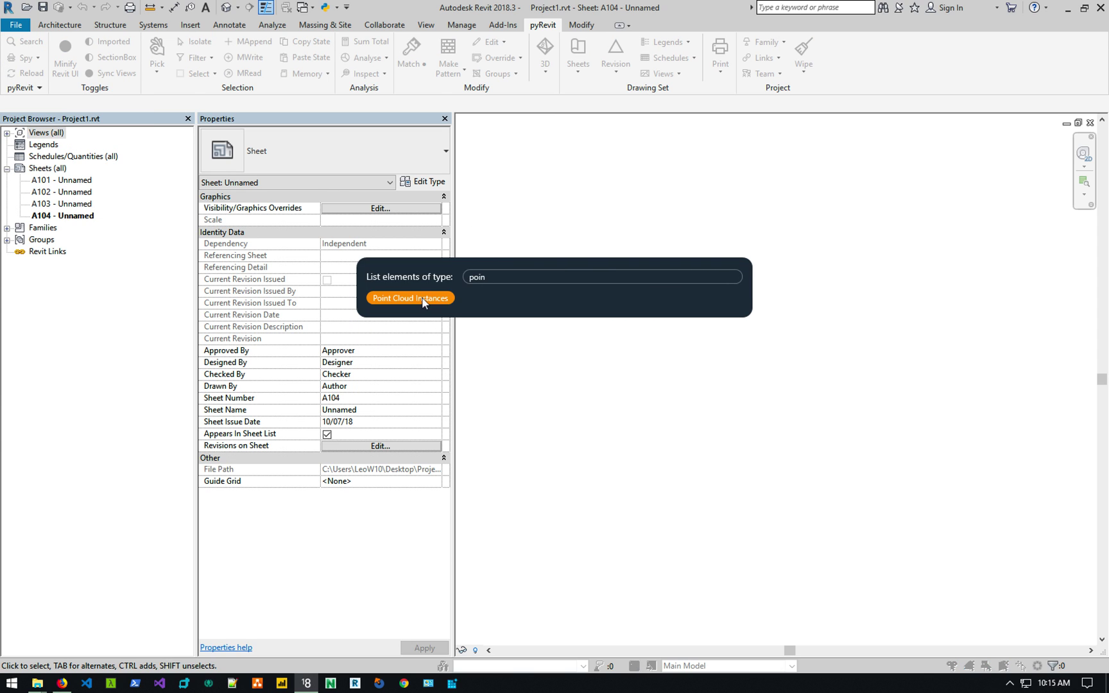
pyautogui.click(425, 298)
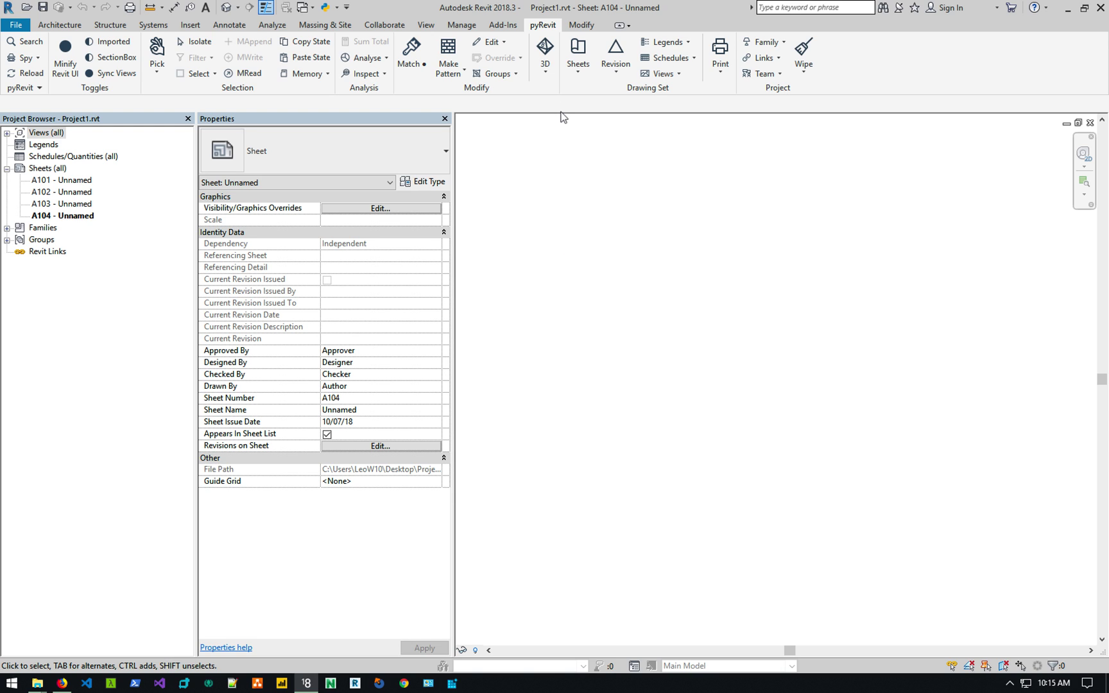
# Review the description of the Make Pattern tool and close Revit.
pyautogui.click(463, 69)
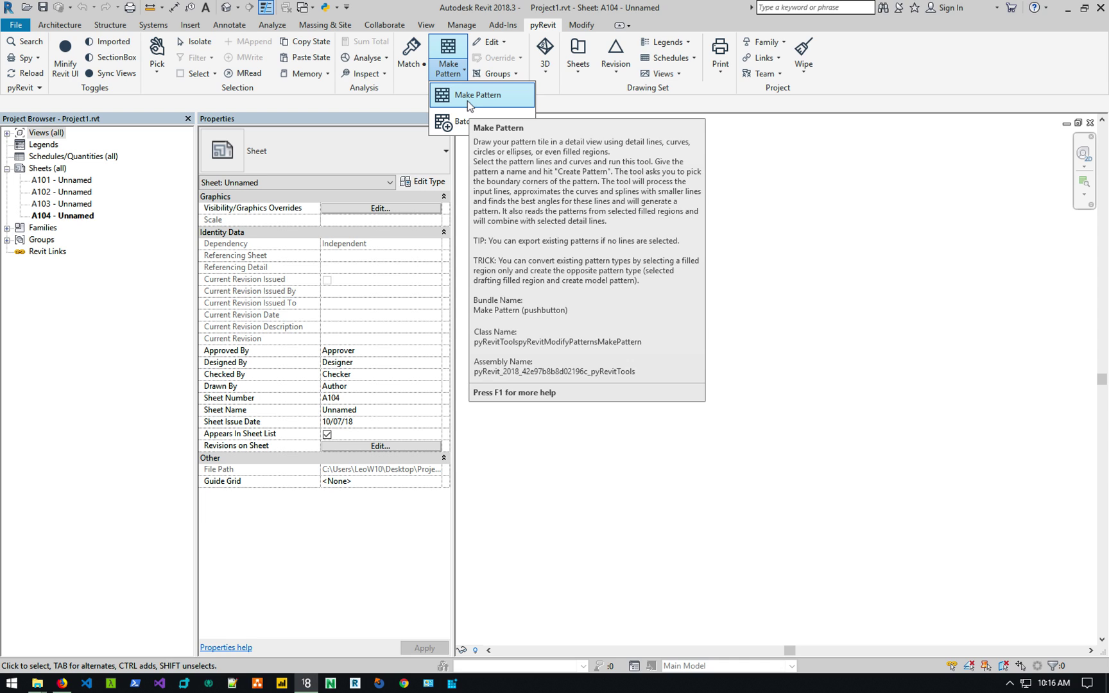
pyautogui.click(344, 102)
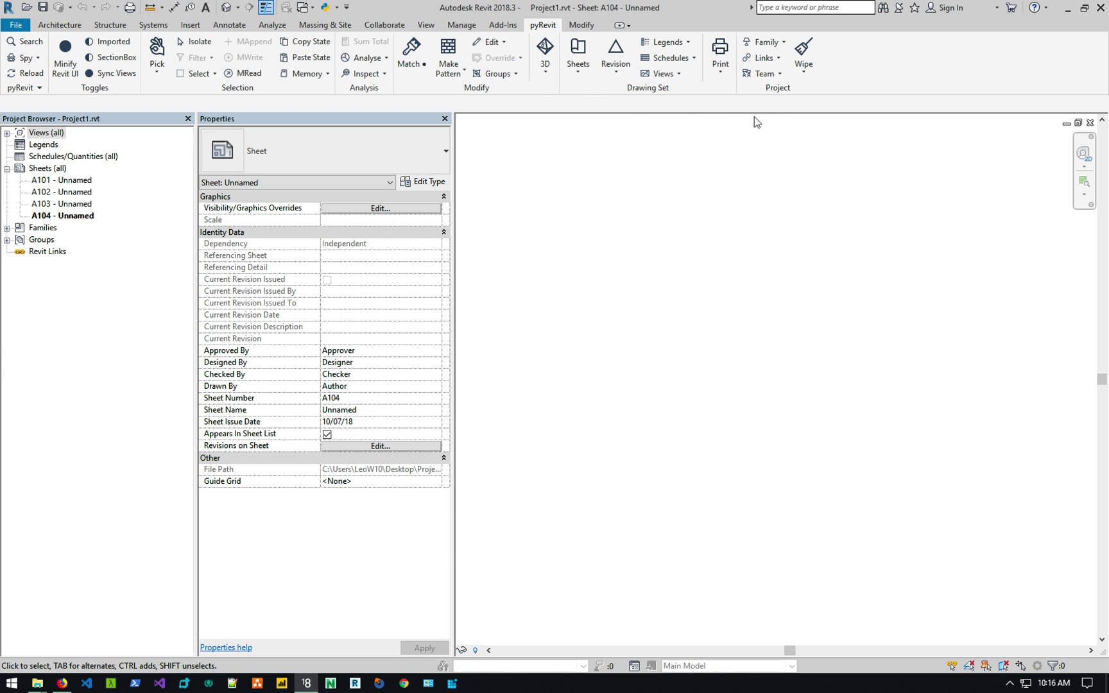
pyautogui.click(1100, 8)
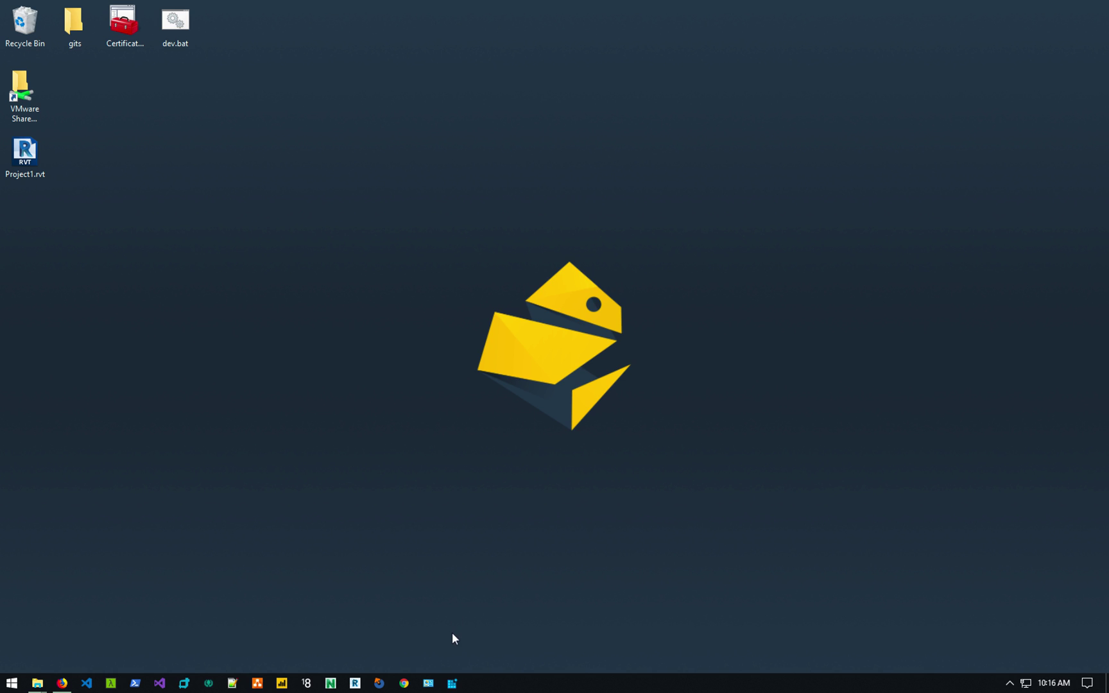
# Open Programs and Features in Control Panel, find and select the pyRevit entry, and minimize the window.
pyautogui.click(428, 682)
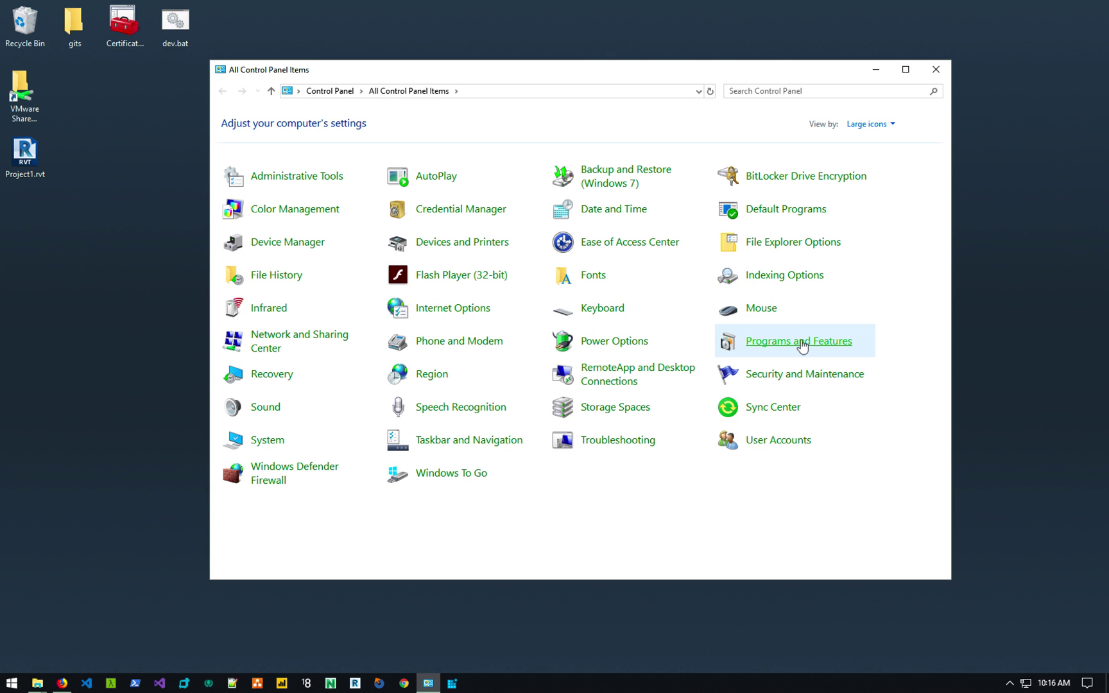
pyautogui.click(803, 344)
pyautogui.click(421, 253)
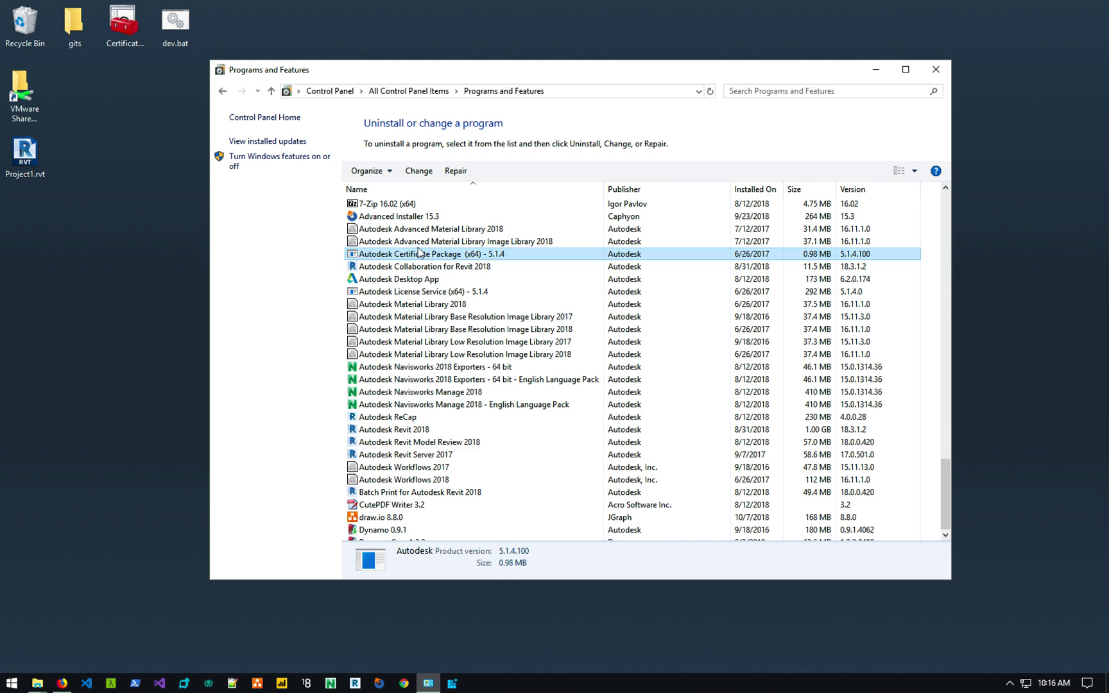
pyautogui.write('py')
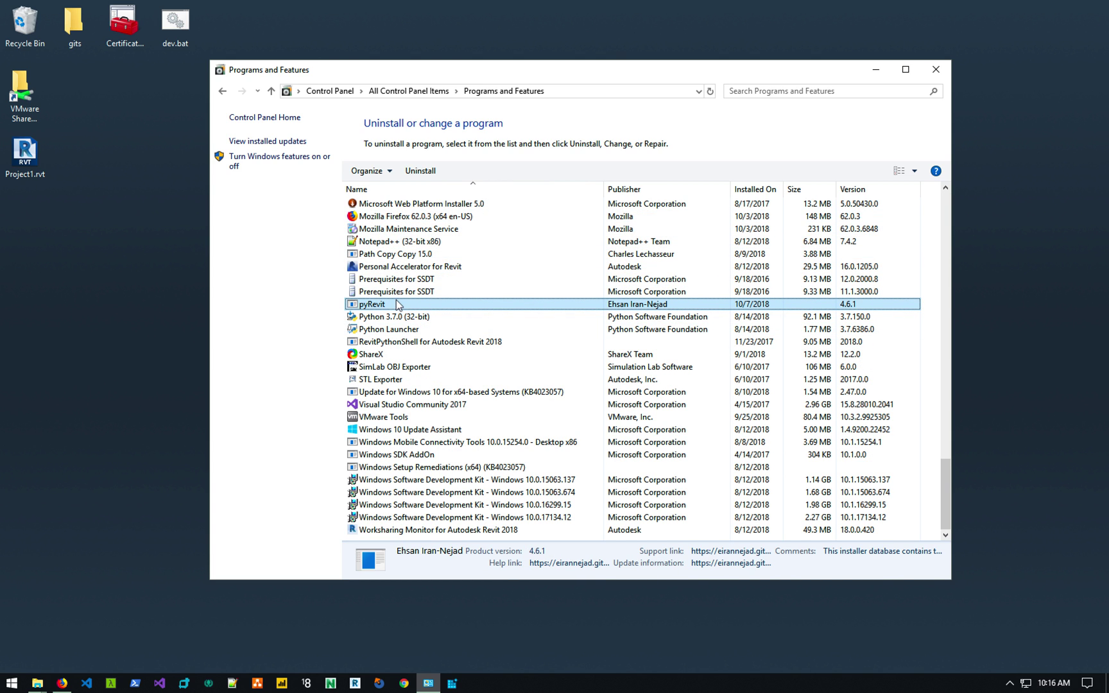
pyautogui.click(389, 329)
pyautogui.click(391, 304)
pyautogui.click(875, 69)
# Delete Project1.rvt from the desktop and permanently empty the Recycle Bin.
pyautogui.click(26, 160)
pyautogui.moveTo(26, 160); pyautogui.dragTo(24, 26)
pyautogui.rightClick(24, 26)
pyautogui.click(84, 49)
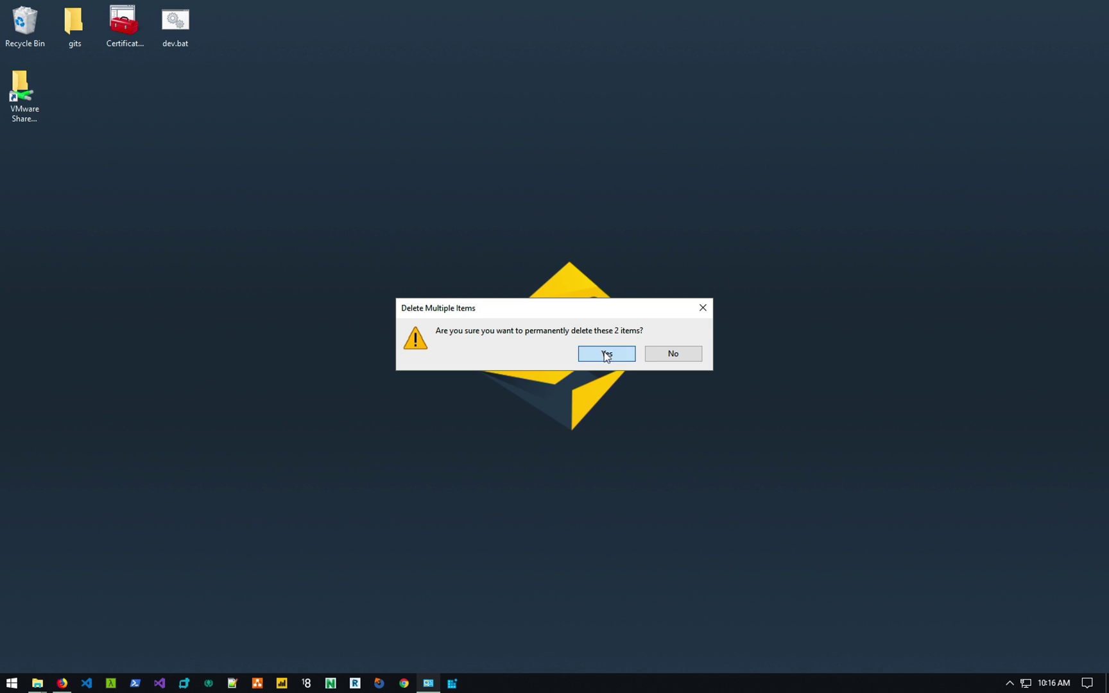
pyautogui.press('Return')
# Switch to Firefox to view the pyRevit YouTube channel, minimize it, and close Programs and Features.
pyautogui.click(62, 683)
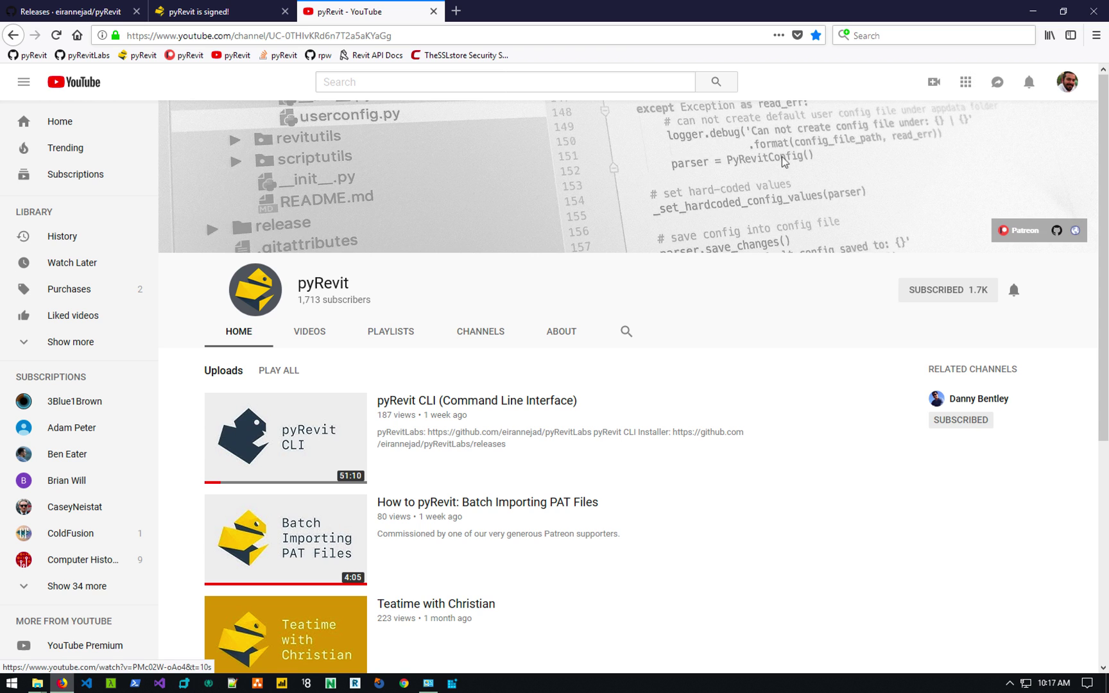
pyautogui.click(1033, 11)
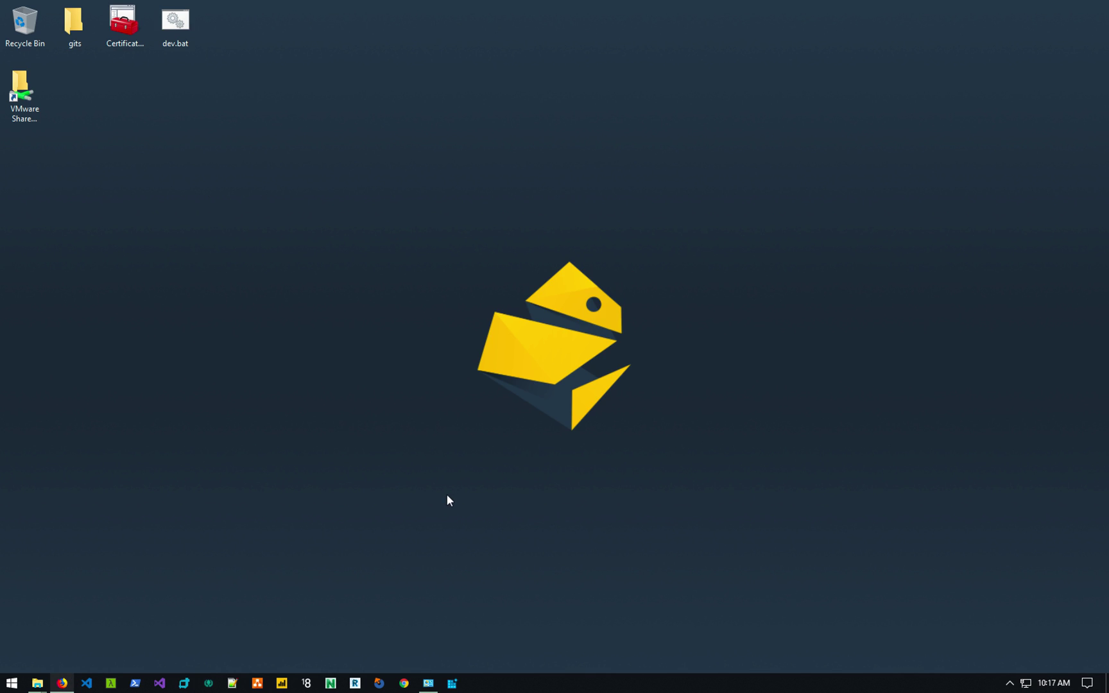
pyautogui.click(428, 683)
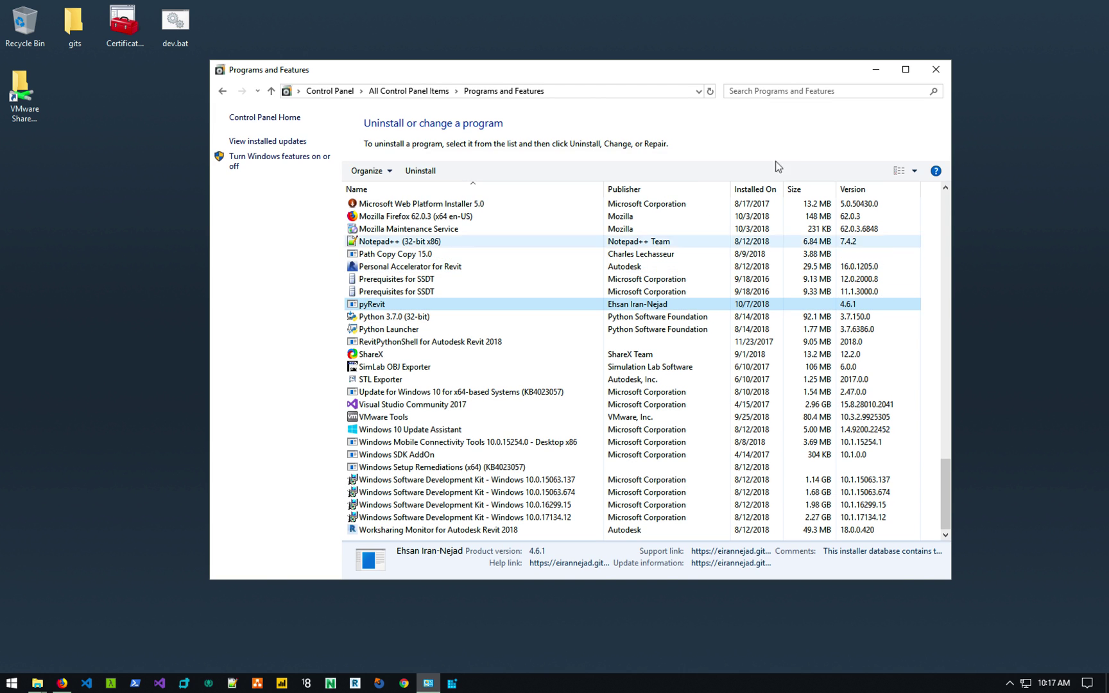
pyautogui.click(934, 69)
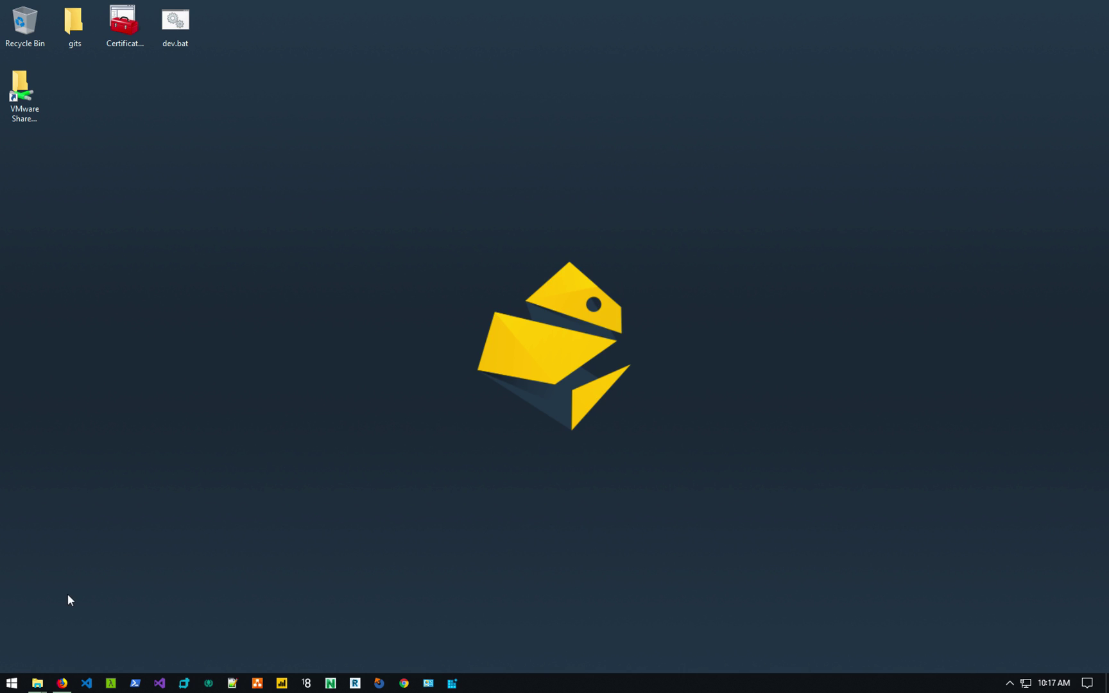
# Switch to File Explorer and open the bin folder inside pyRevit-Master.
pyautogui.moveTo(37, 684)
pyautogui.click(164, 616)
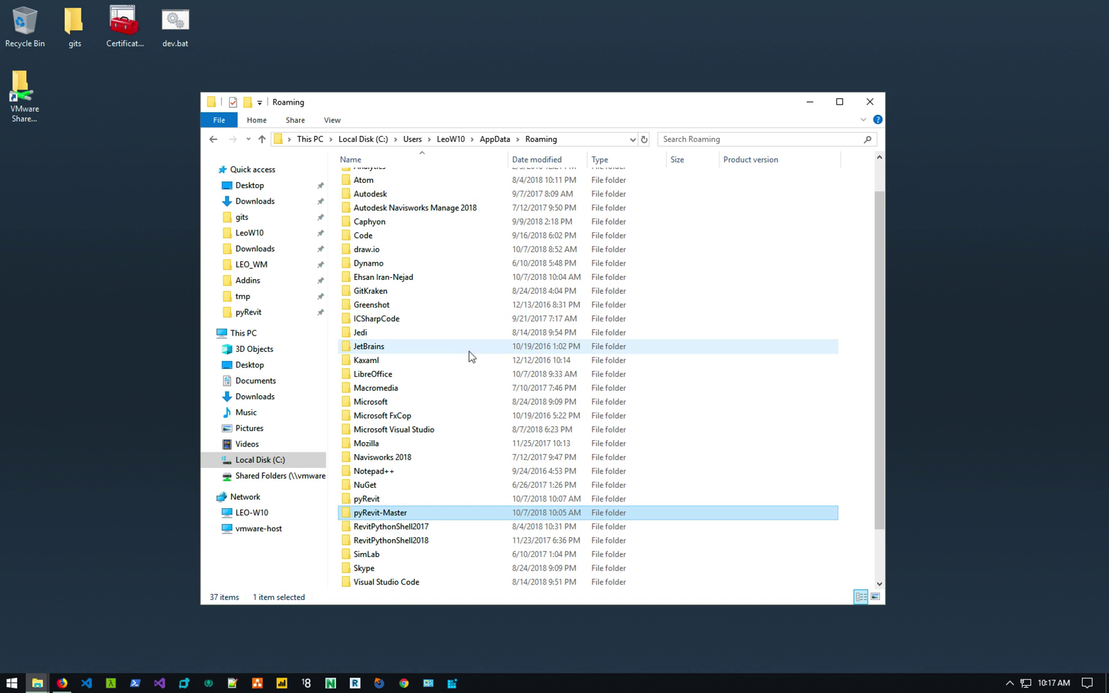
pyautogui.doubleClick(409, 514)
pyautogui.doubleClick(378, 179)
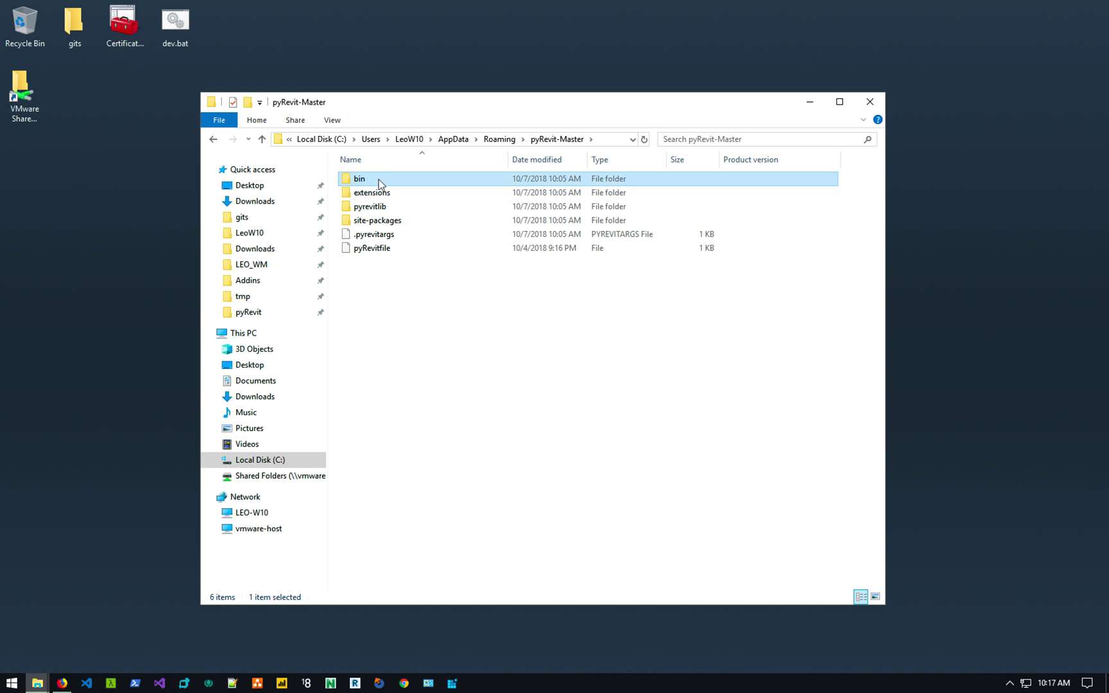
# Select pyrevit.exe in the bin folder and close the File Explorer window.
pyautogui.click(402, 205)
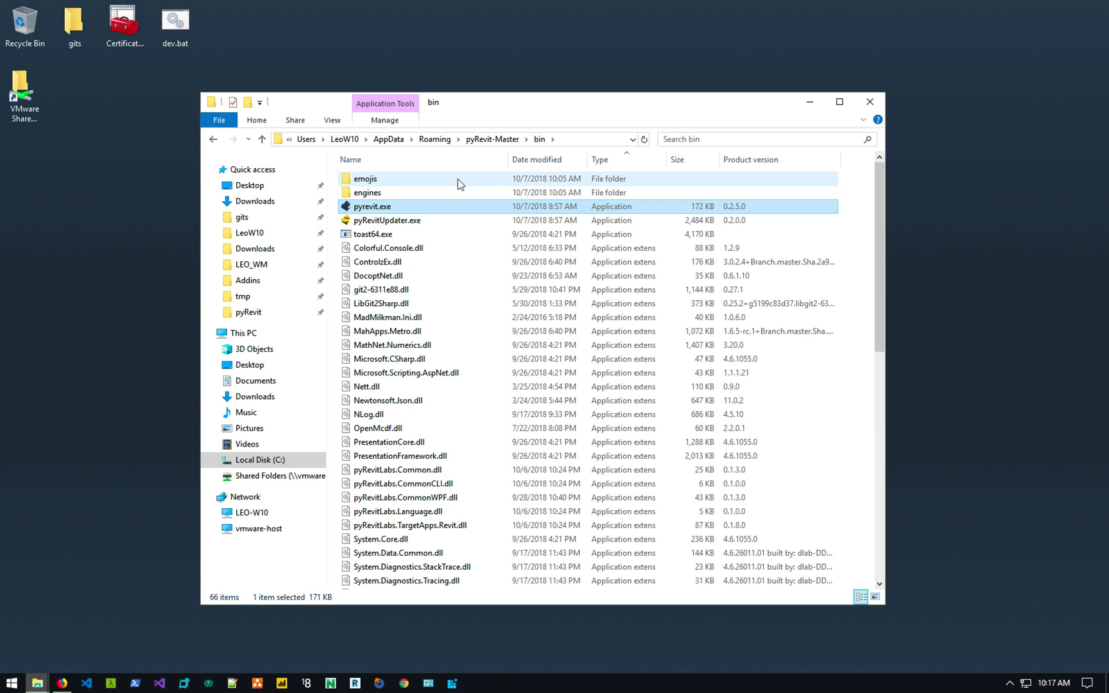
pyautogui.click(870, 113)
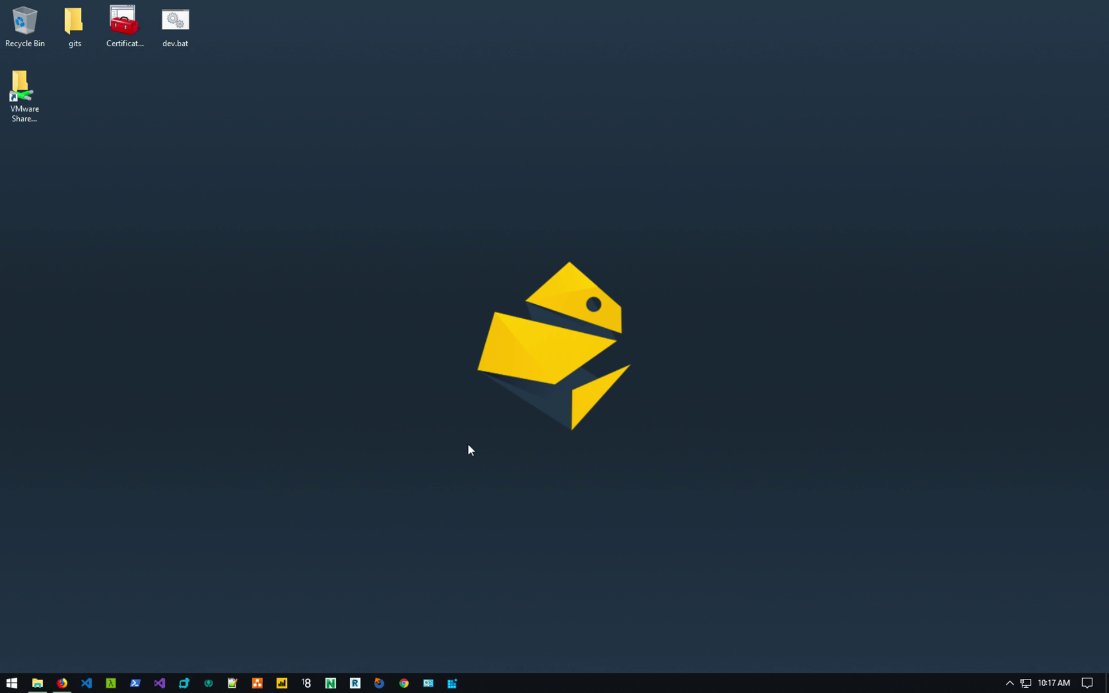
# Open Cmder, run "pyrevit" to review its command usage, and widen the terminal window.
pyautogui.click(112, 684)
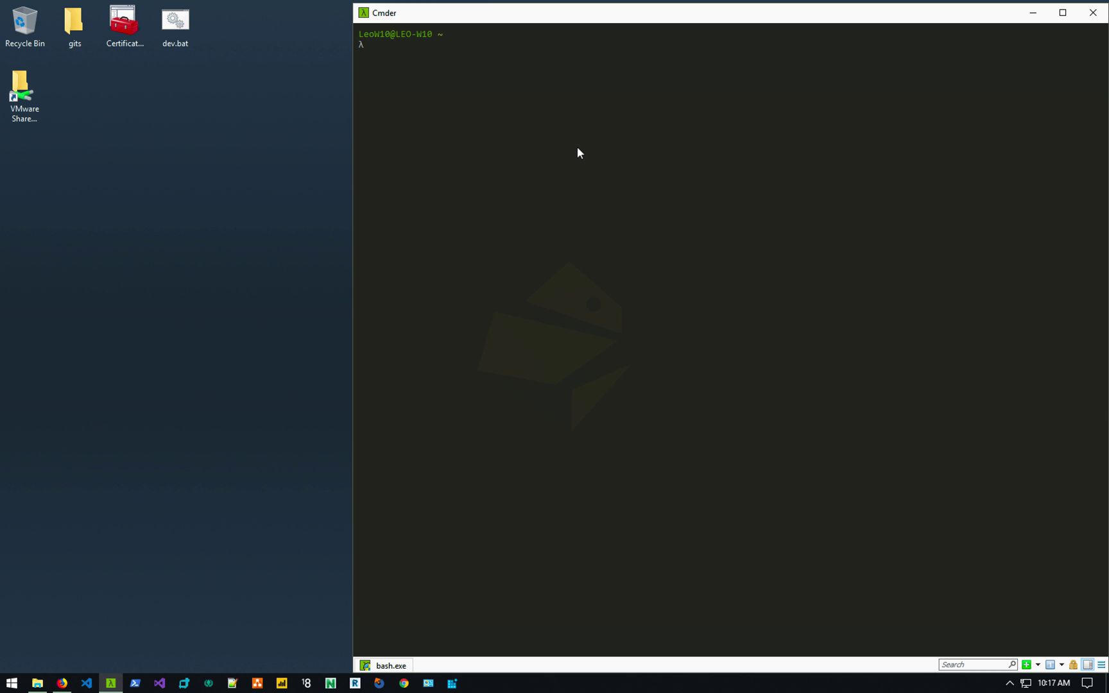
pyautogui.write('pyrevot')
pyautogui.press('Return')
pyautogui.write('pyrevit')
pyautogui.press('Return')
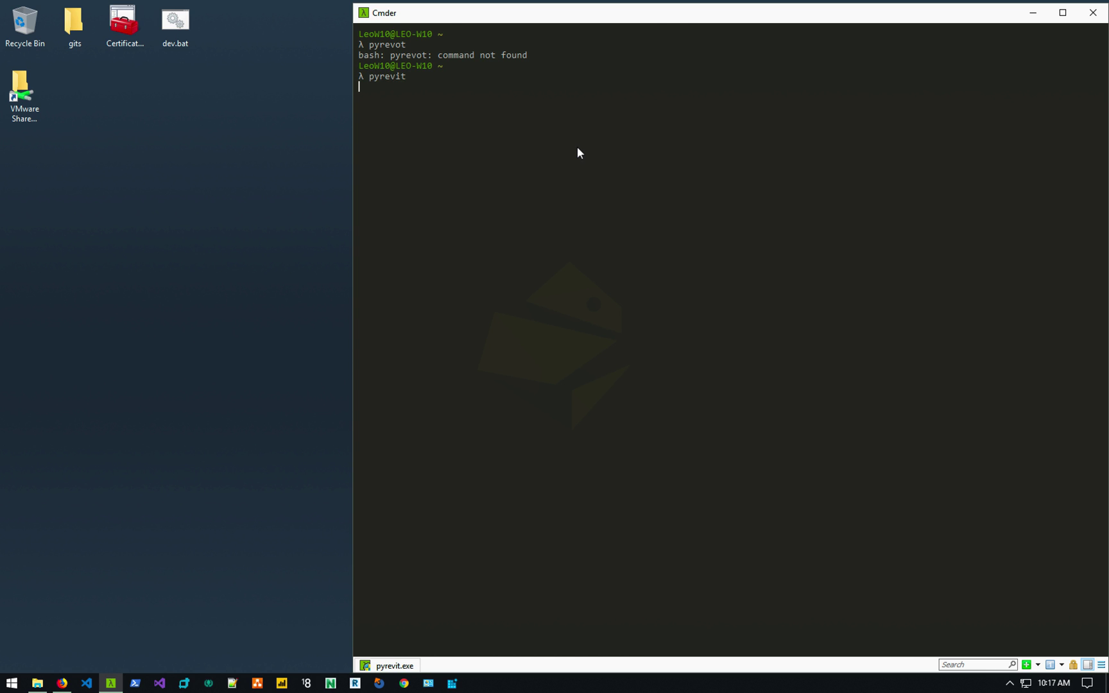
pyautogui.scroll(6, 586, 208)
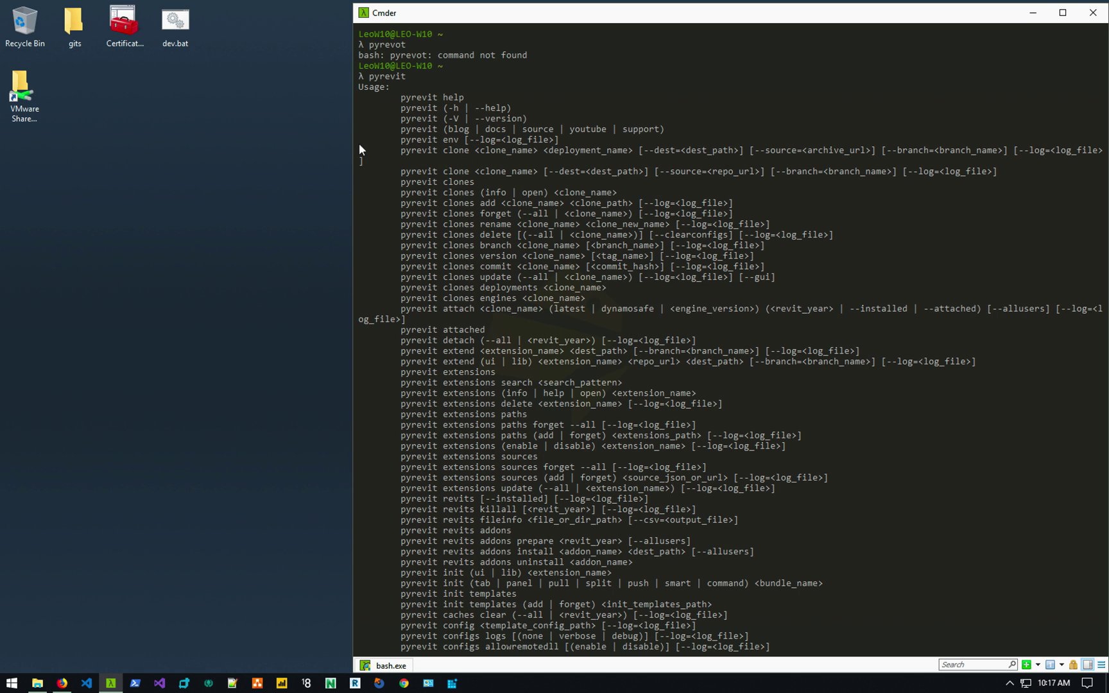
pyautogui.moveTo(354, 142); pyautogui.dragTo(274, 147)
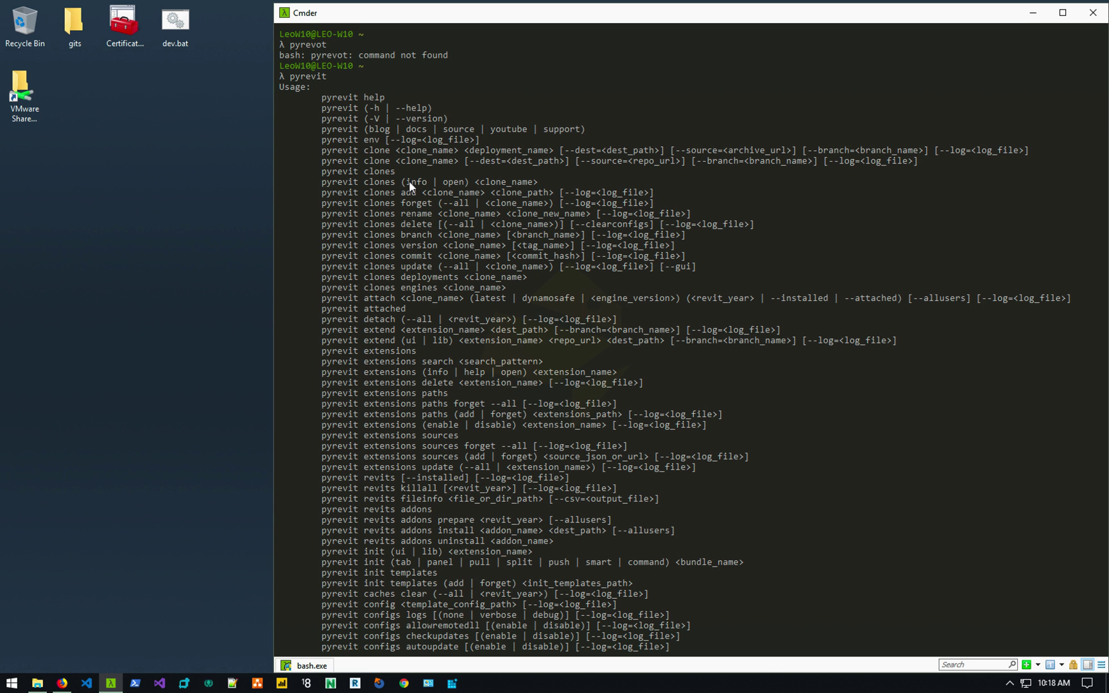
# Clear the terminal and run "pyrevit clones" to list the registered clones.
pyautogui.write('clear')
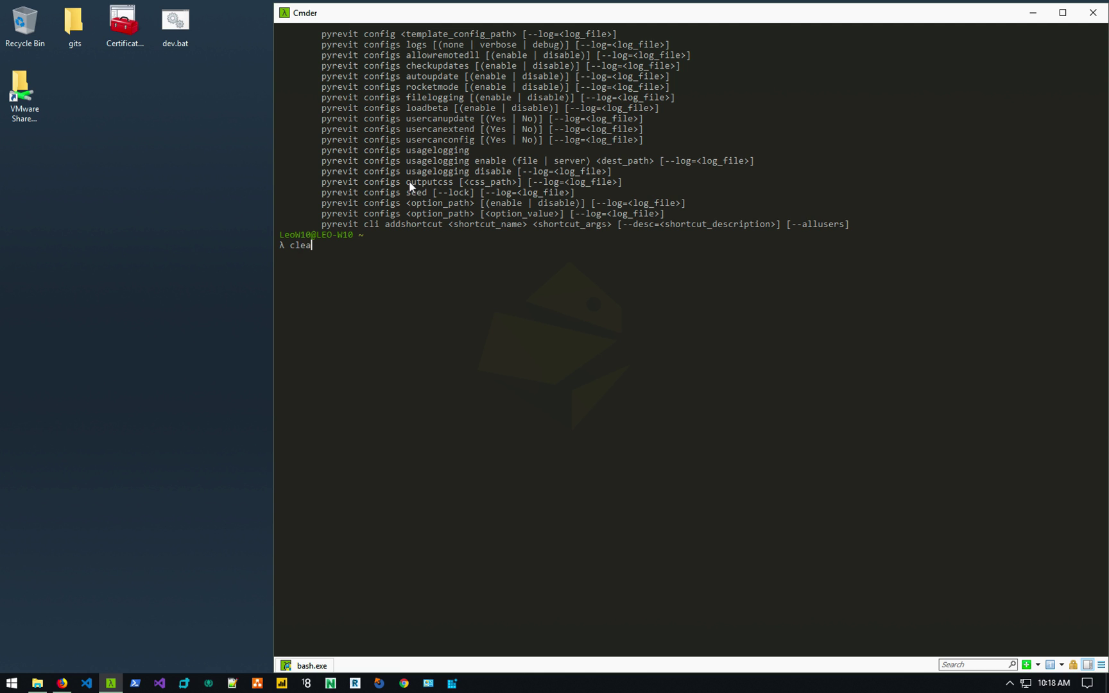
pyautogui.press('Return')
pyautogui.write('pyr')
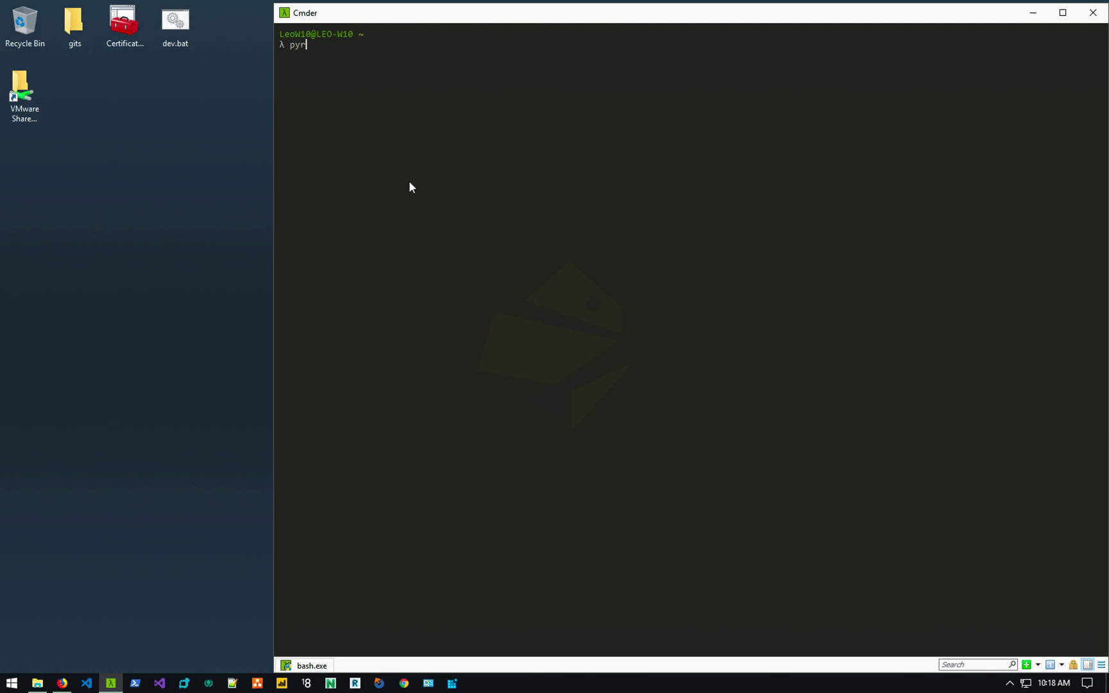
pyautogui.write('evit clones')
pyautogui.press('Return')
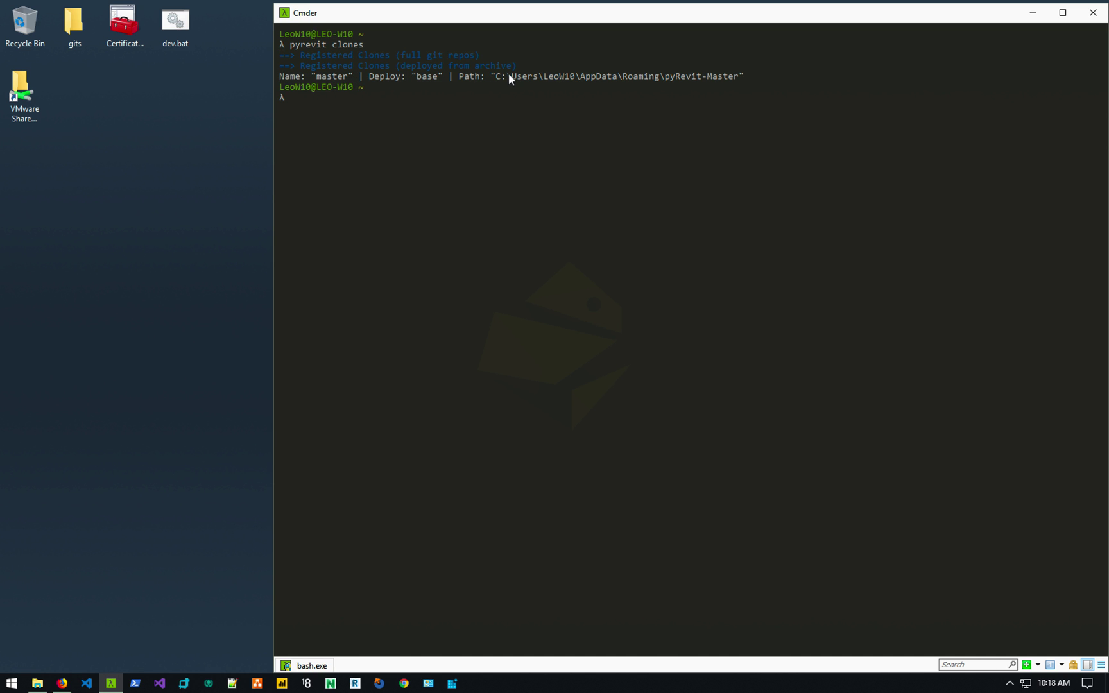
# Run "pyrevit attached" to review which Revit versions have clones attached, and clear the terminal.
pyautogui.write('pyrevit attached')
pyautogui.press('Return')
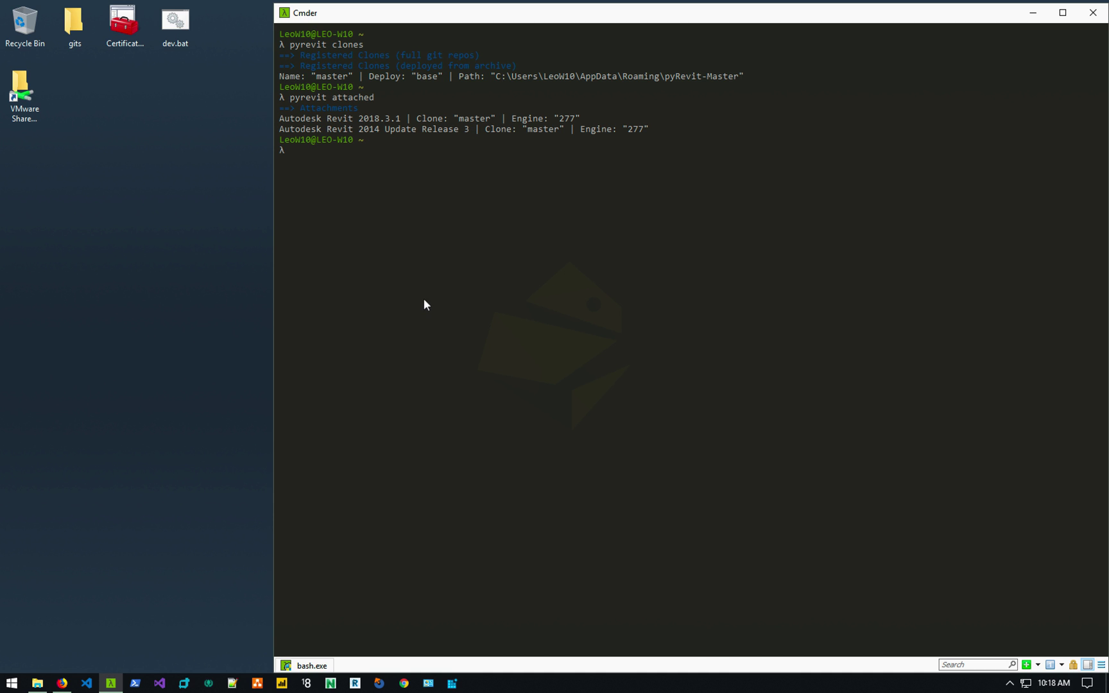
pyautogui.doubleClick(363, 128)
pyautogui.click(355, 164)
pyautogui.write('clear')
pyautogui.press('Return')
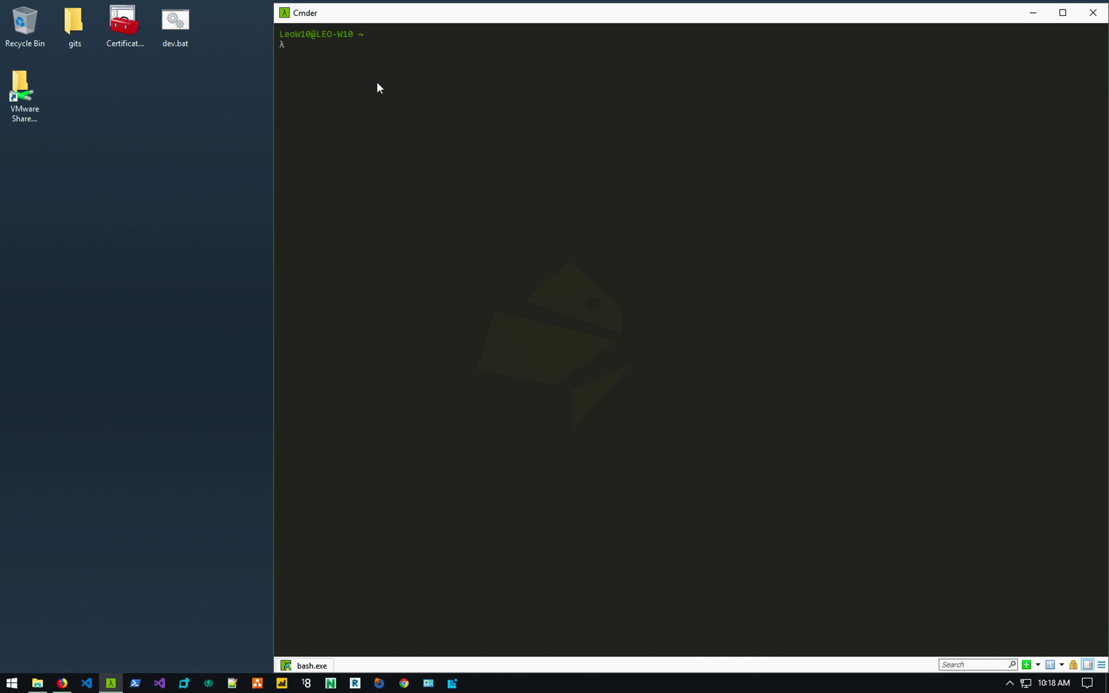
# Run "pyrevit env" to review the whole pyRevit environment, and clear the terminal.
pyautogui.write('pyrevit env')
pyautogui.press('Return')
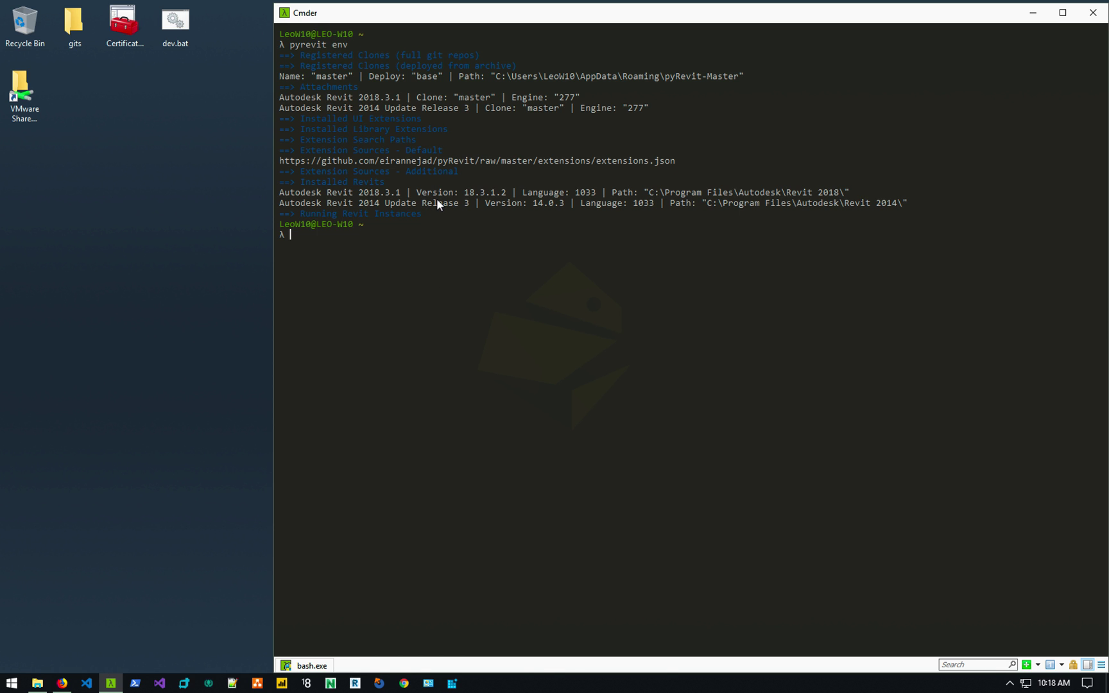
pyautogui.write('clear')
pyautogui.press('Return')
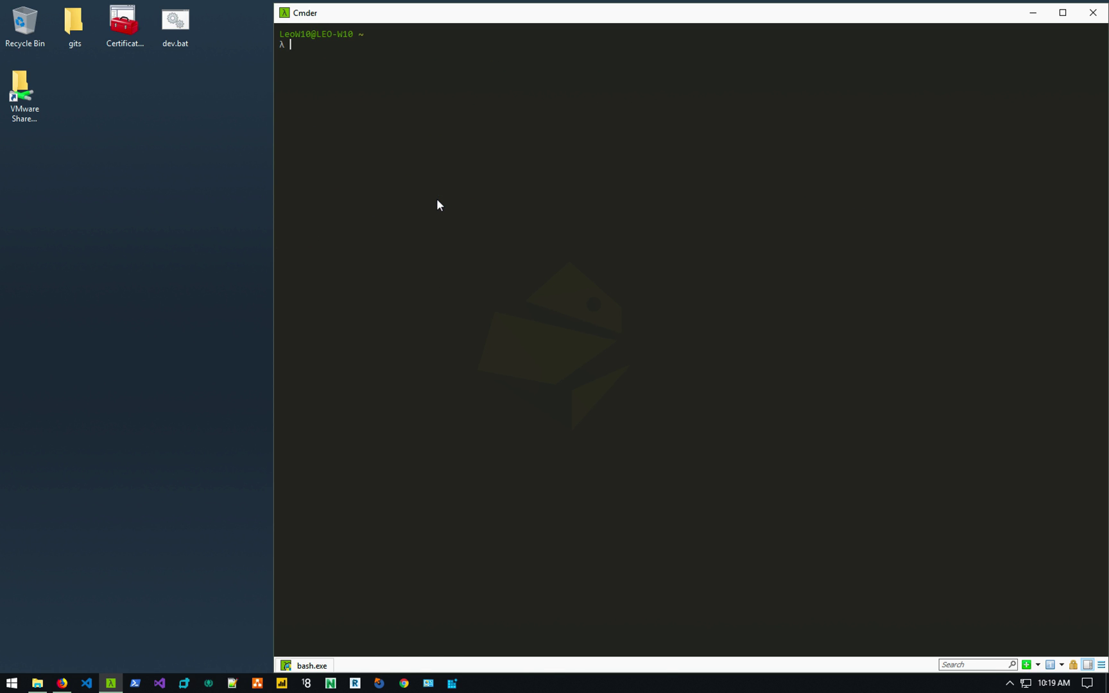
# List the Revit versions installed on the machine with "pyrevit revits --installed".
pyautogui.write('pyrevit revit')
pyautogui.press('BackSpace')
pyautogui.write('s --installed')
pyautogui.press('Return')
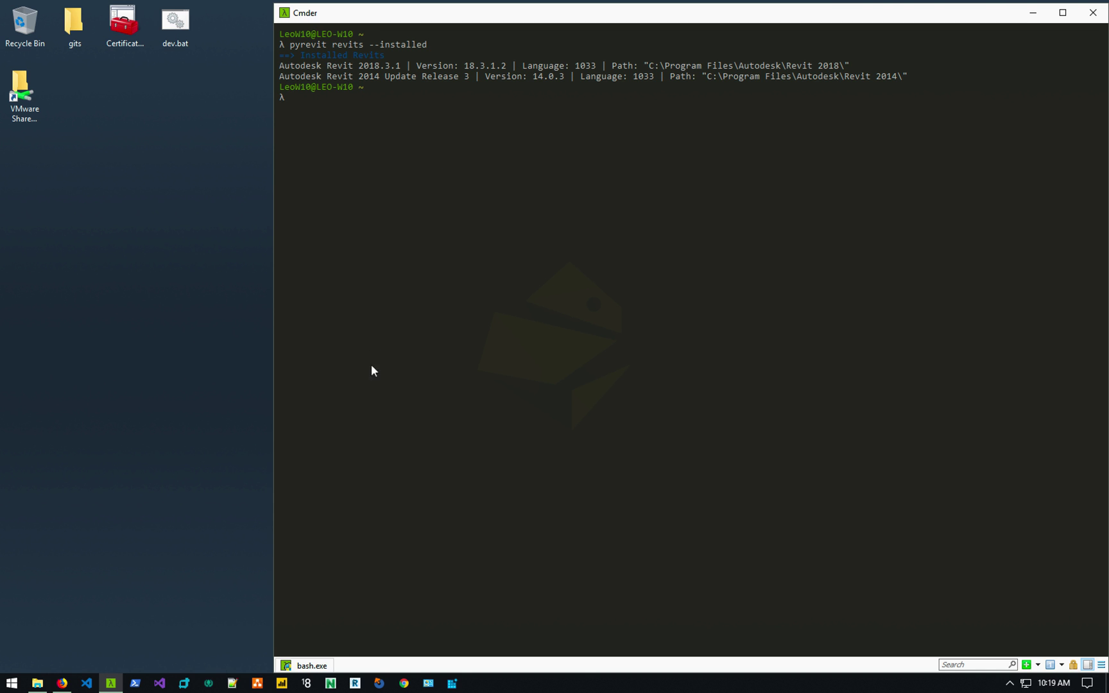
# List the running Revit instances by rerunning the previous command without its option, as "pyrevit revits".
pyautogui.press('Up')
pyautogui.press('BackSpace')
pyautogui.press('BackSpace')
pyautogui.press('BackSpace')
pyautogui.press('BackSpace')
pyautogui.press('BackSpace')
pyautogui.press('BackSpace')
pyautogui.press('BackSpace')
pyautogui.press('BackSpace')
pyautogui.press('BackSpace')
pyautogui.press('BackSpace')
pyautogui.press('BackSpace')
pyautogui.press('BackSpace')
pyautogui.press('Return')
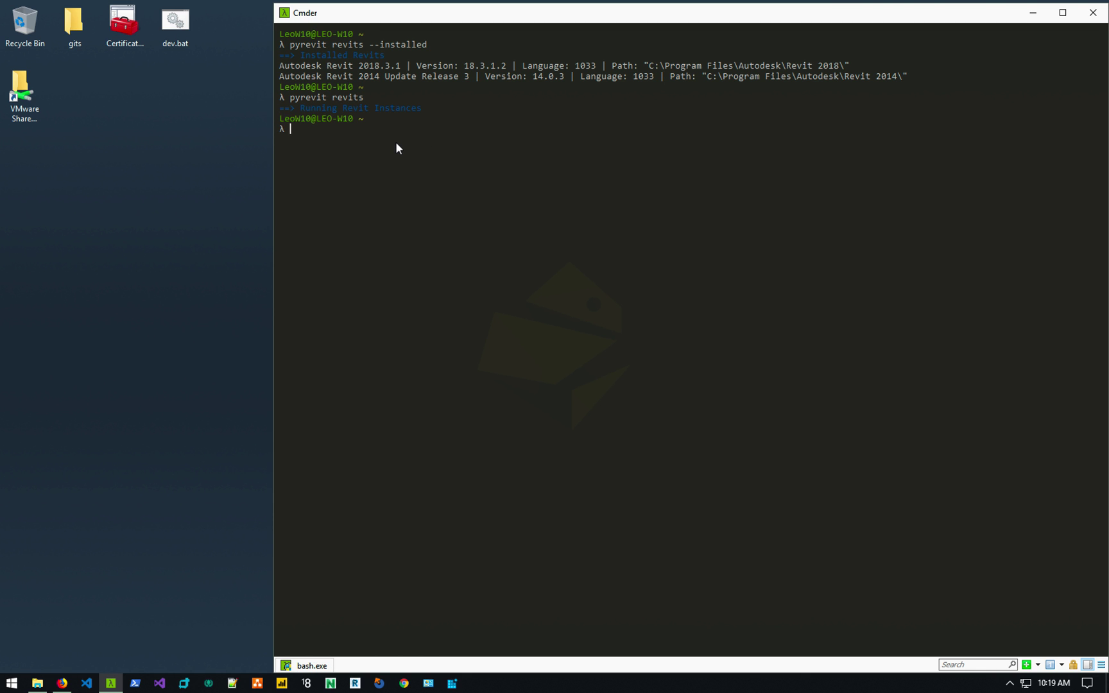
# Run "pyrevit revits killall" to close all running Revit instances, and clear the terminal.
pyautogui.press('Up')
pyautogui.write('killall')
pyautogui.press('Return')
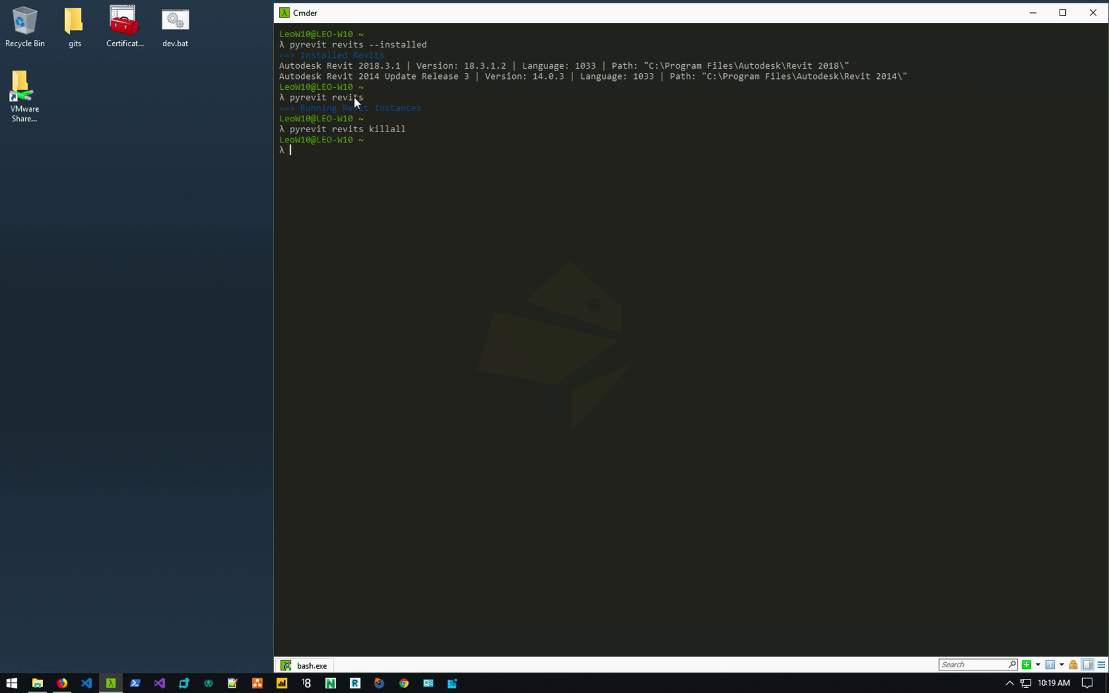
pyautogui.write('claer')
pyautogui.press('Return')
pyautogui.write('clear')
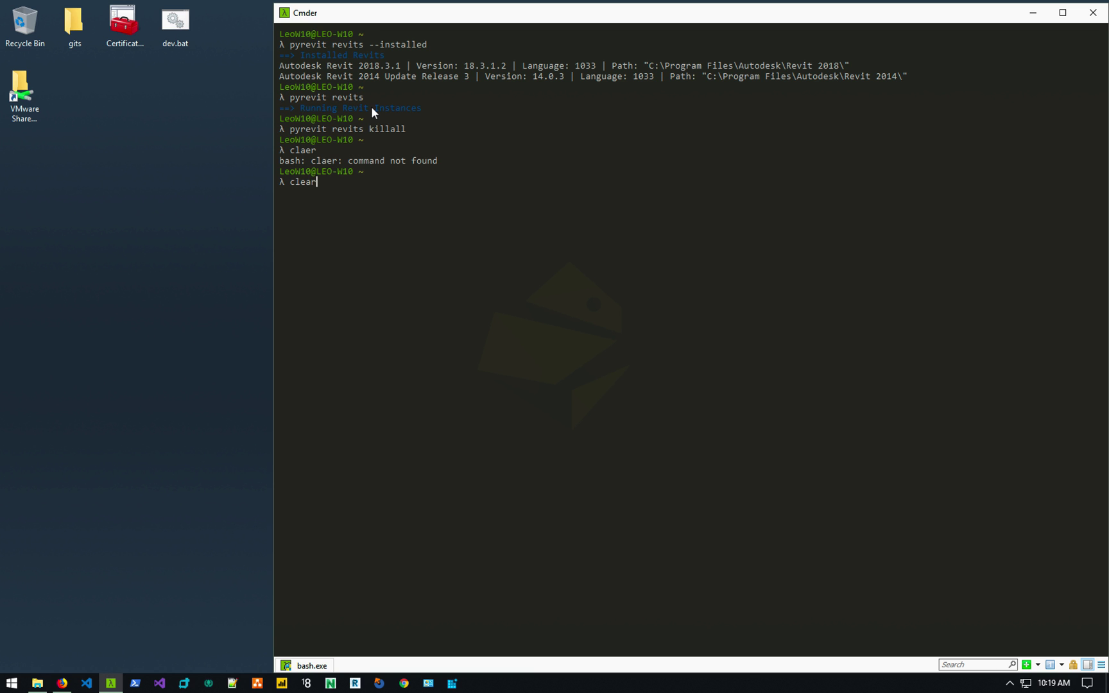
pyautogui.press('Return')
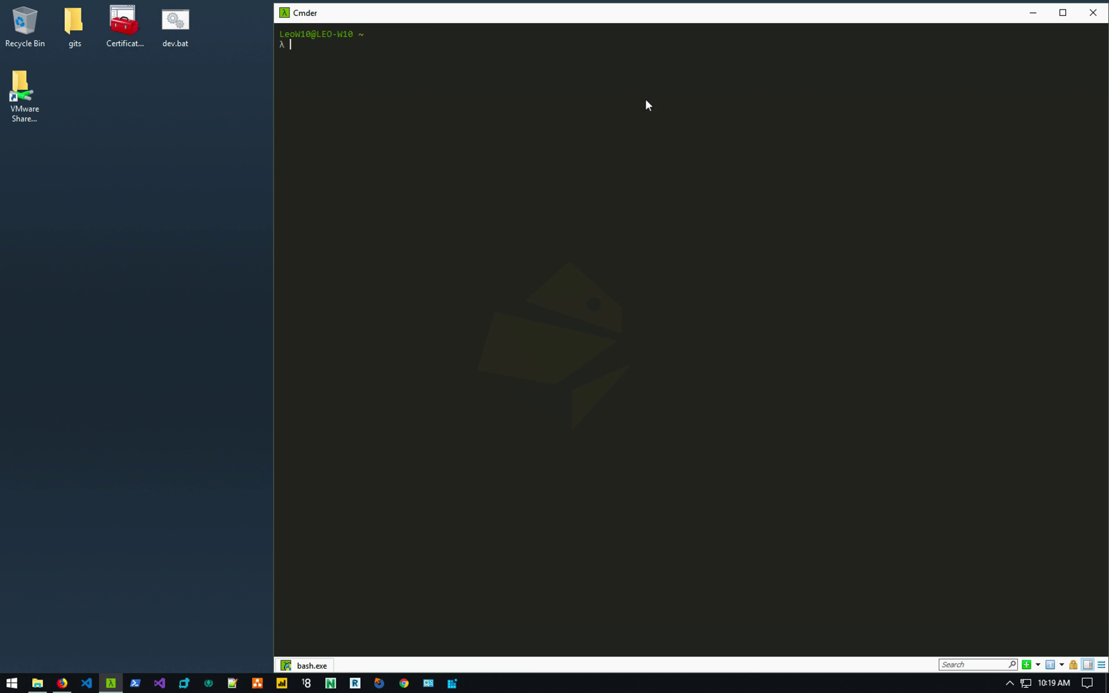
# Minimize Cmder and switch to the File Explorer window showing the pyRevit-SetupFiles folder.
pyautogui.click(1033, 12)
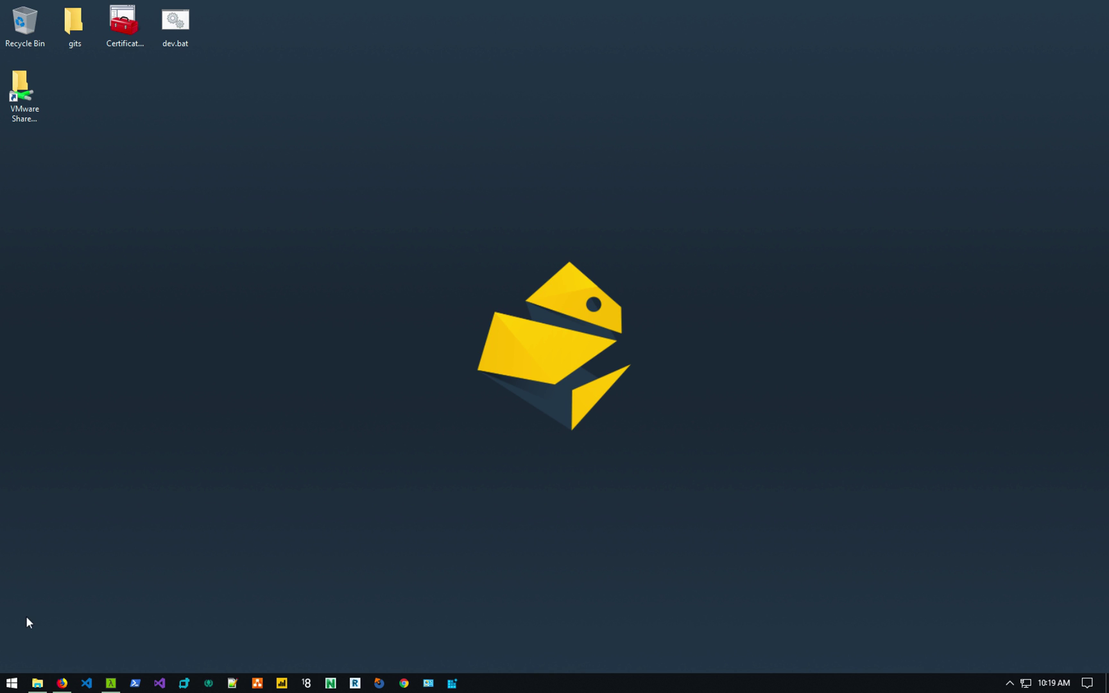
pyautogui.click(38, 683)
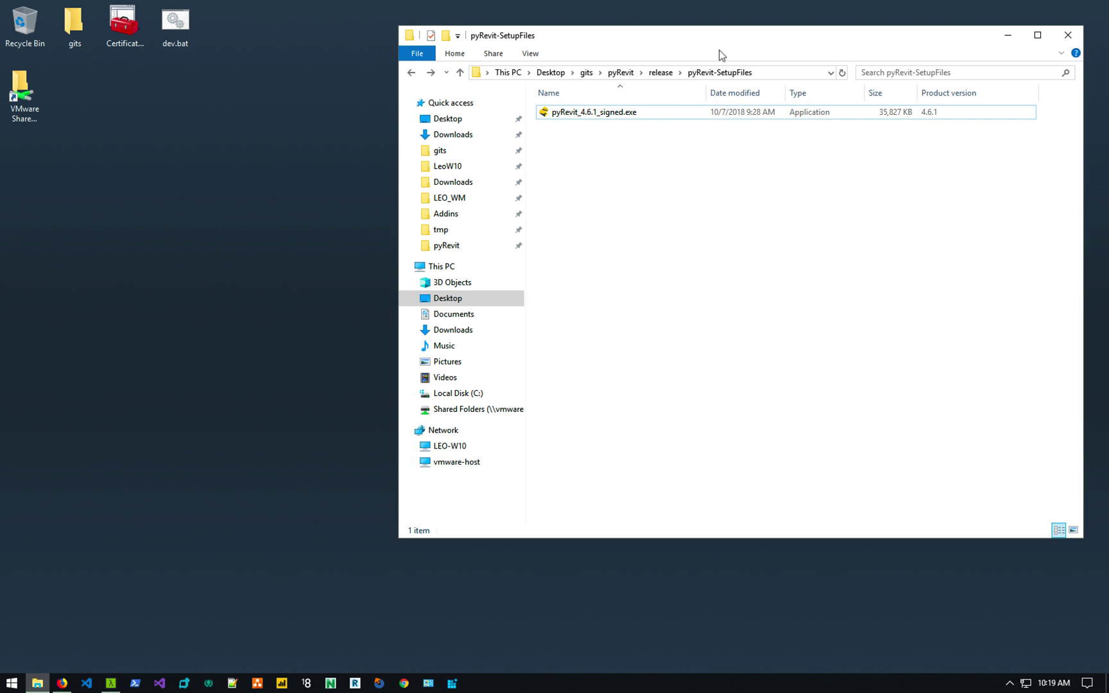